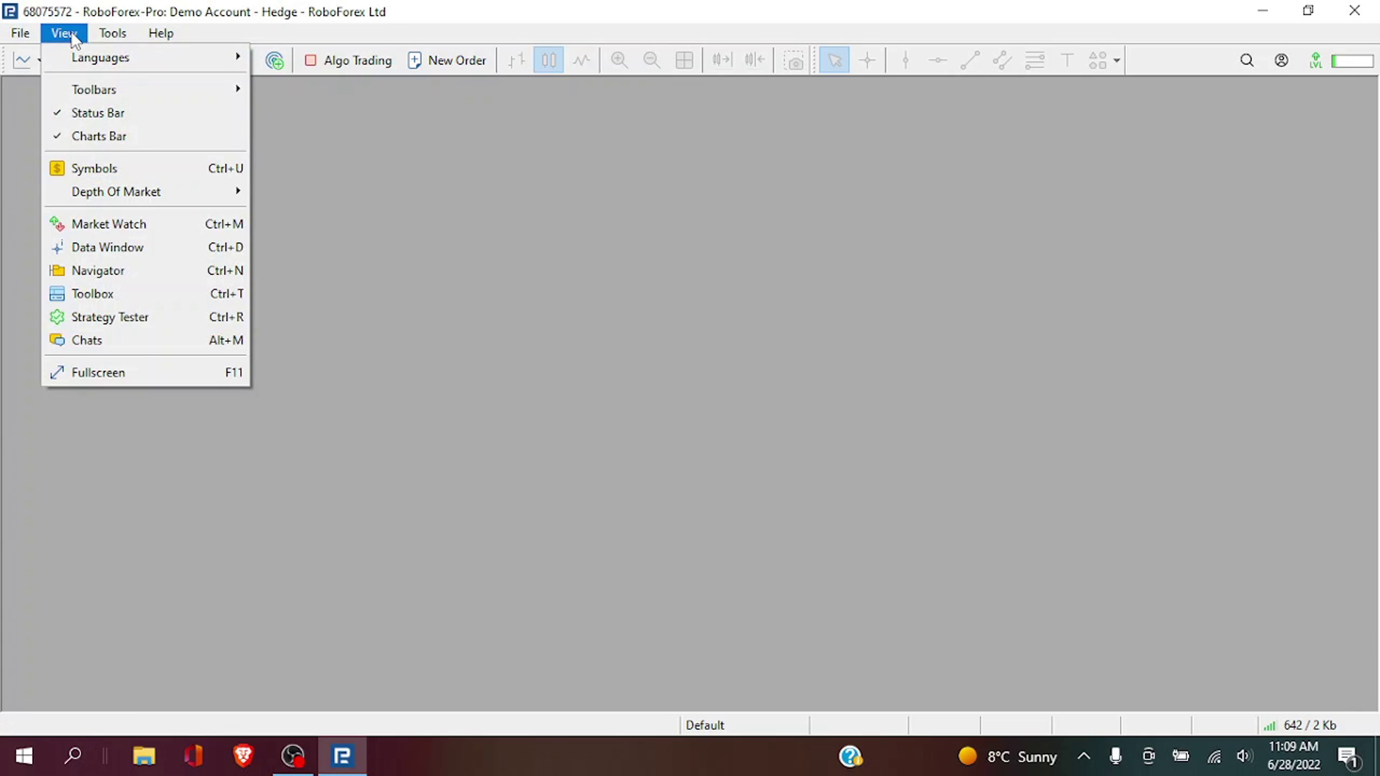
Step: Open the Navigator's Market Experts catalogue, filter to Free, and open the CAP Breakout EA MT5 page
left_click(90, 270)
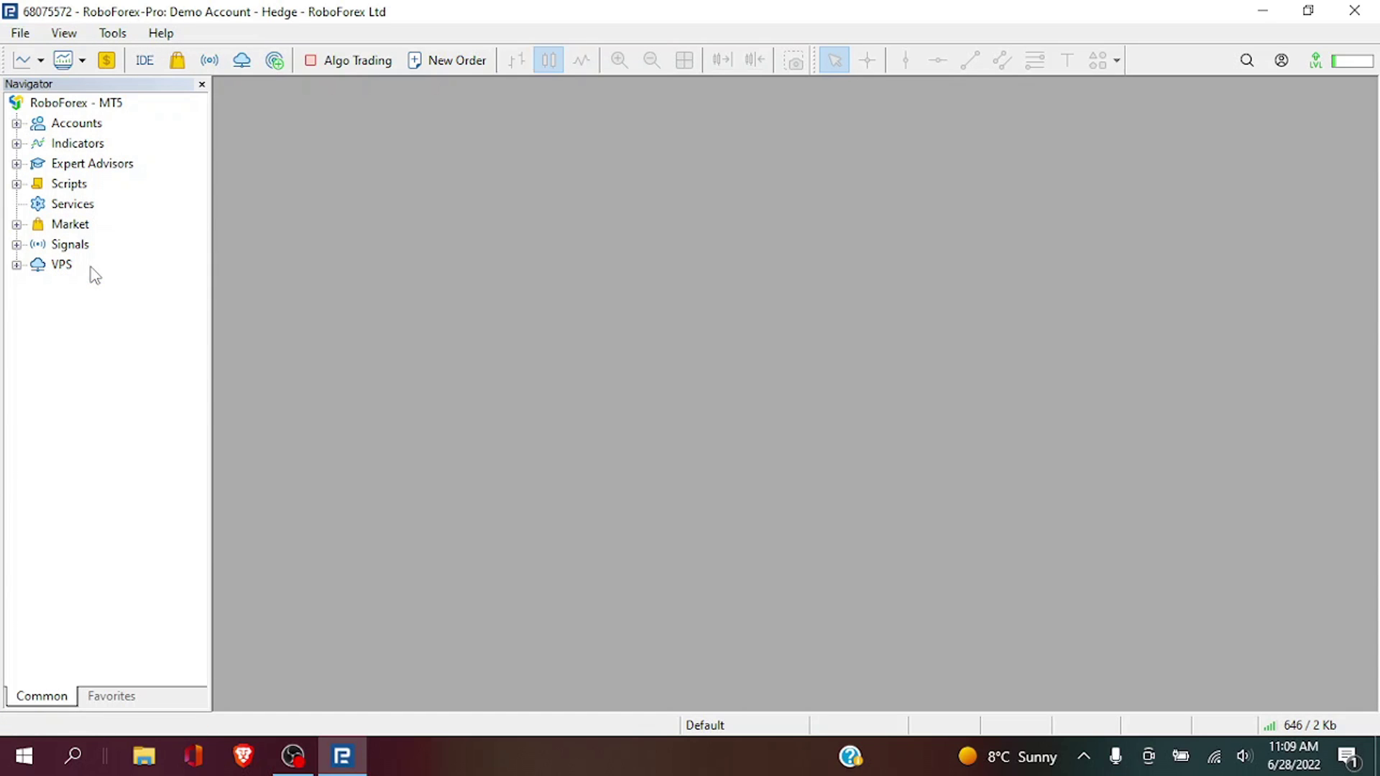
left_click(18, 226)
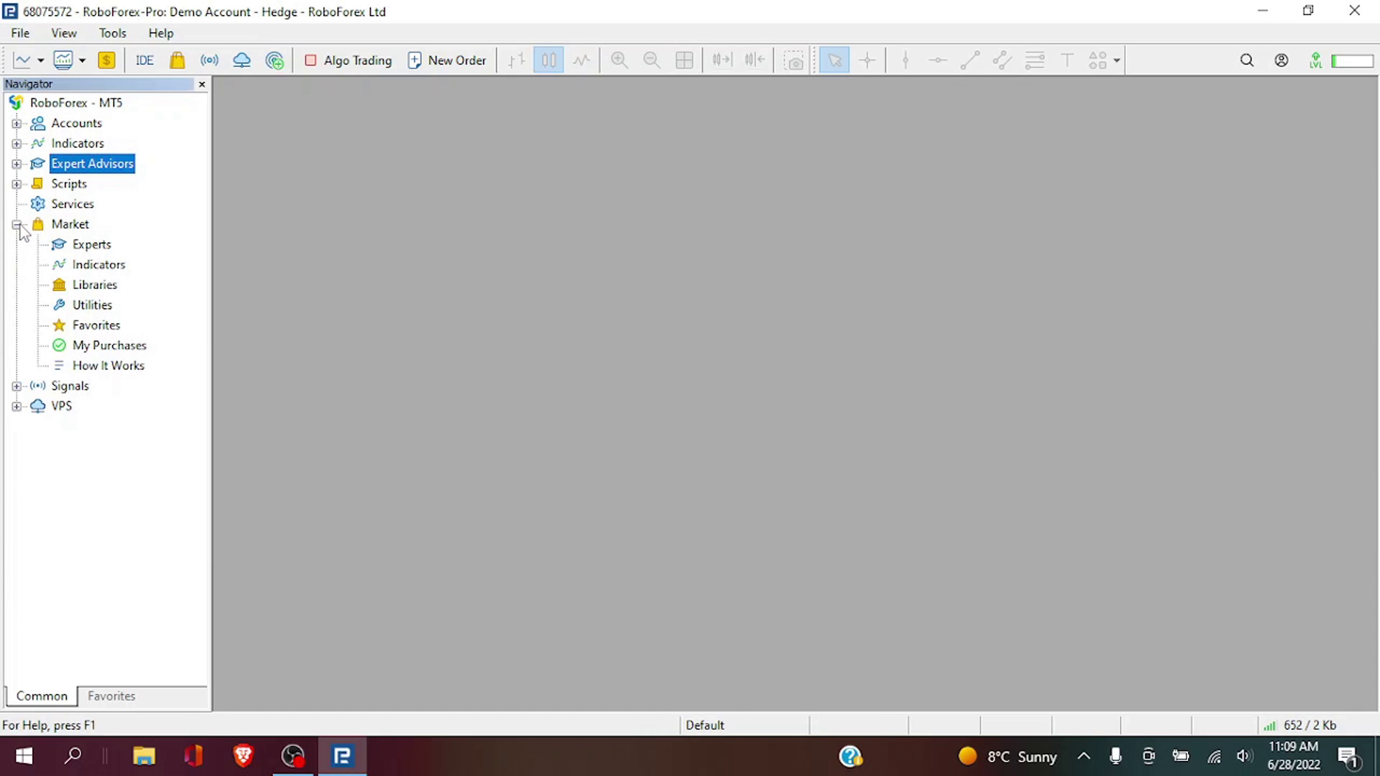
double_click(91, 246)
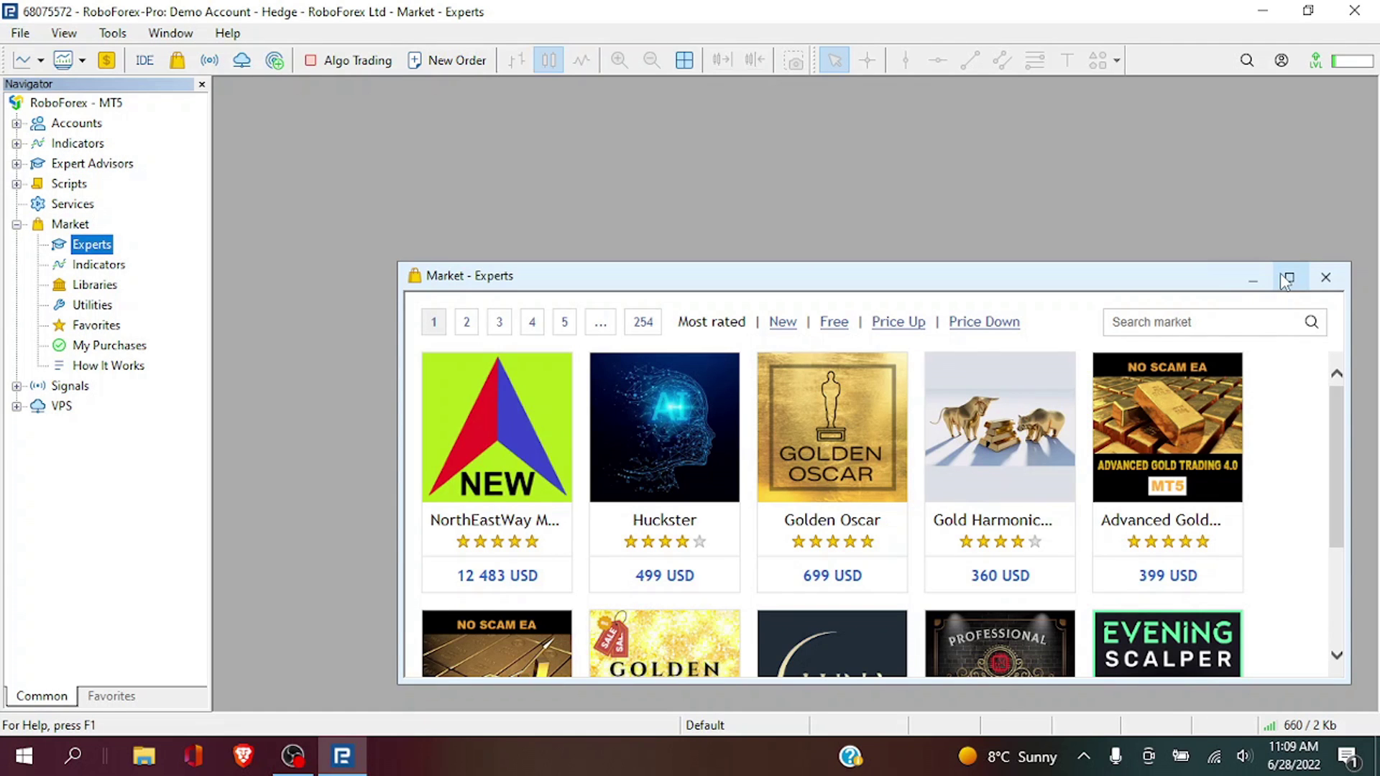
left_click(1286, 280)
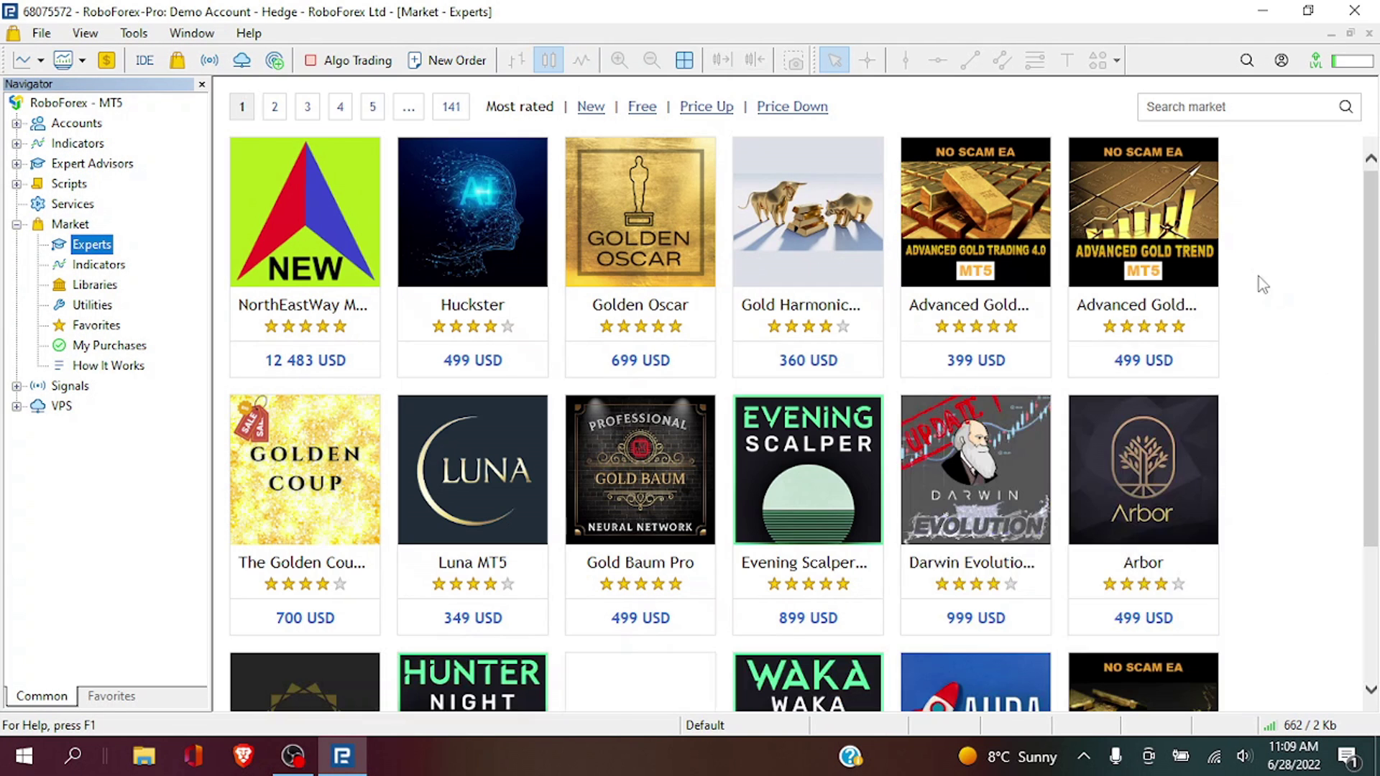
left_click(643, 108)
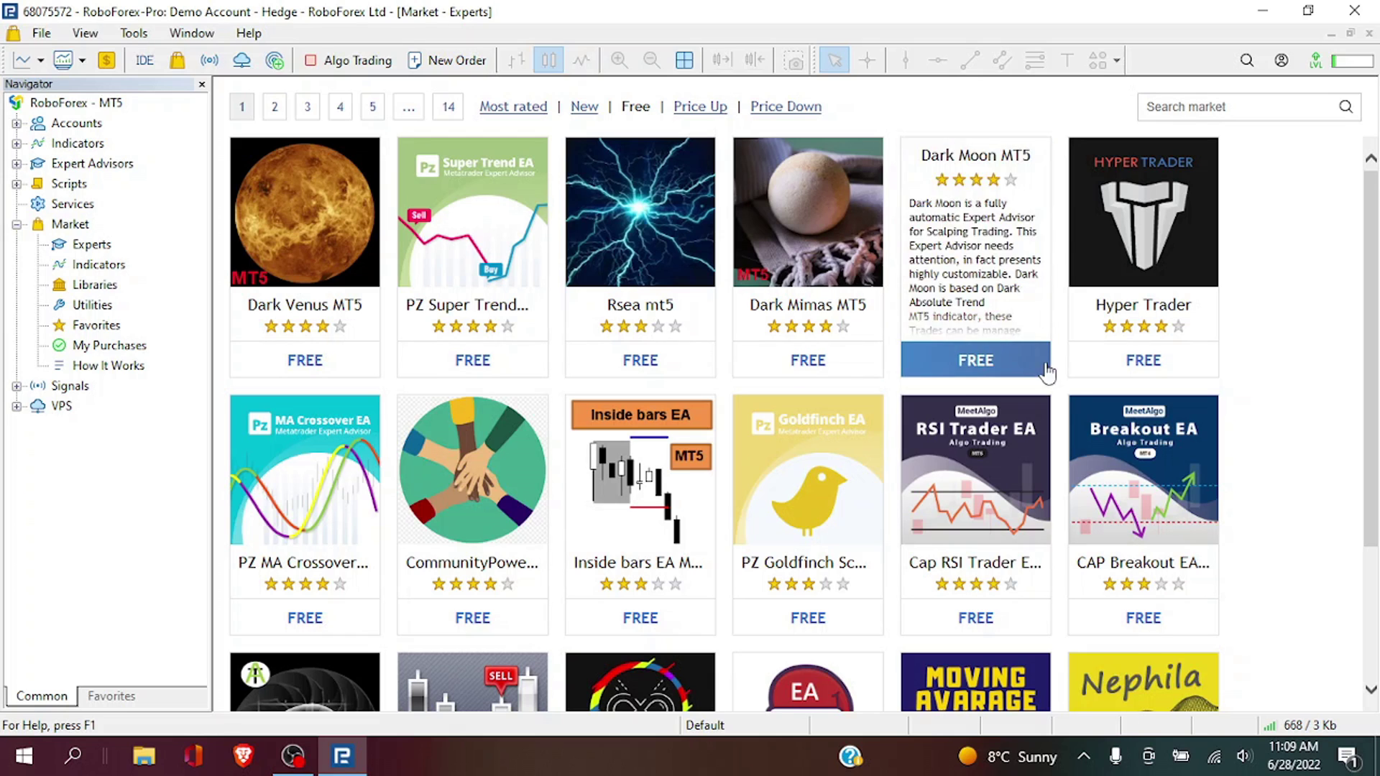
mouse_move(1128, 457)
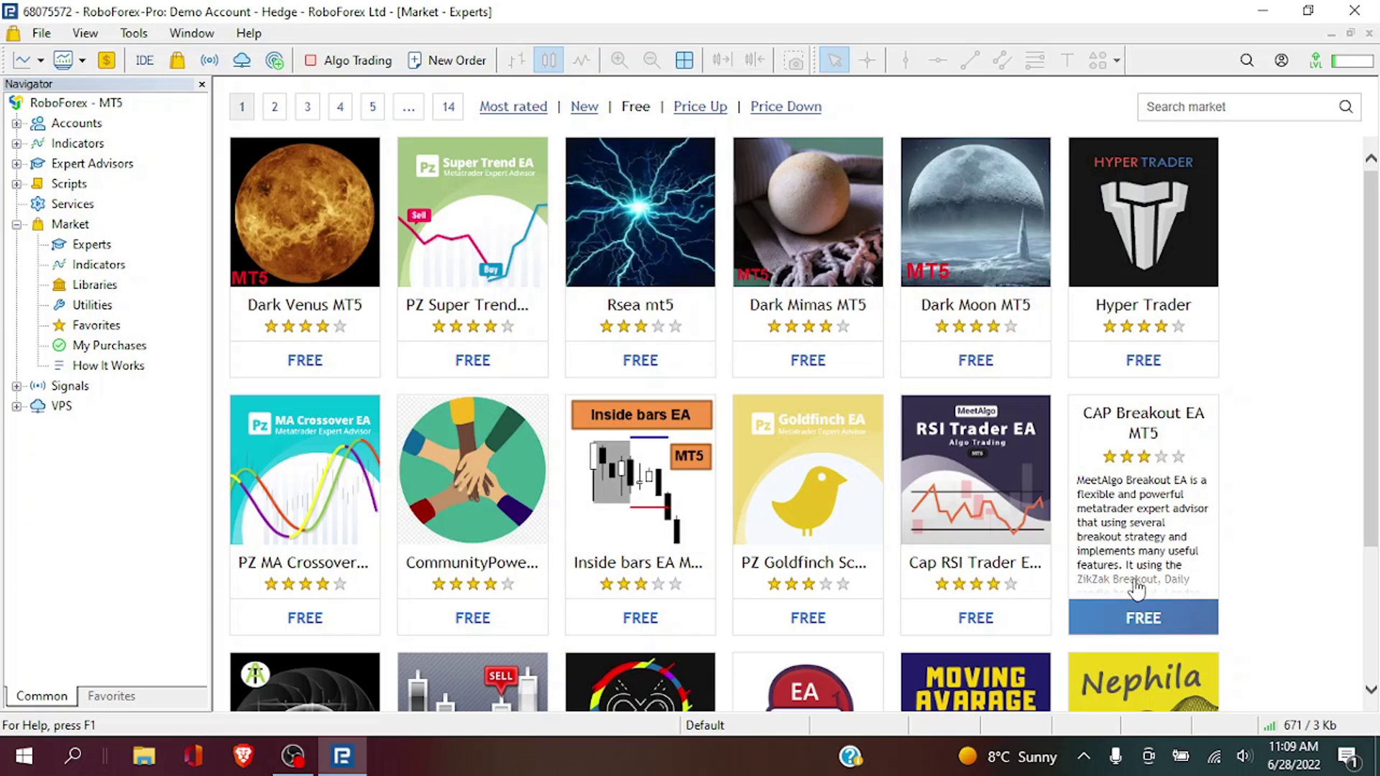
left_click(1139, 622)
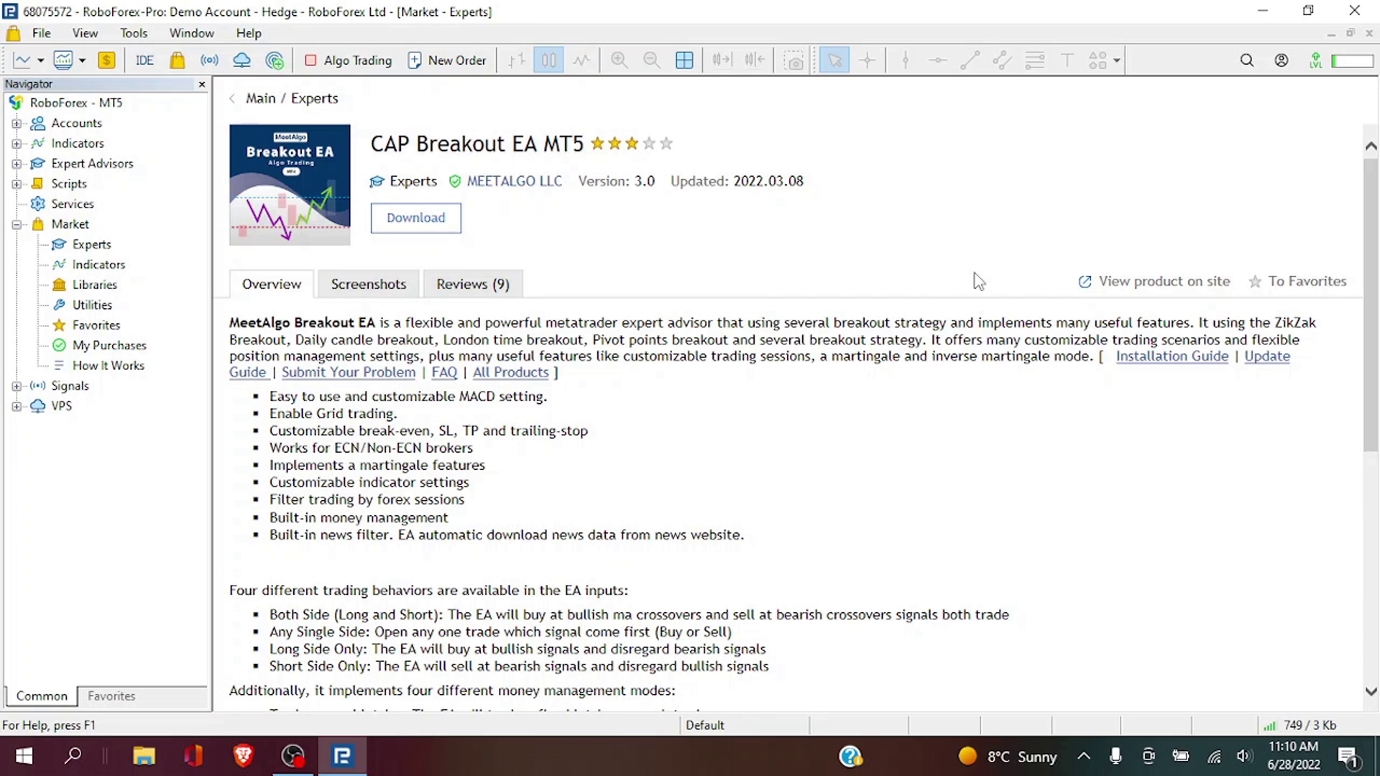
left_click(415, 223)
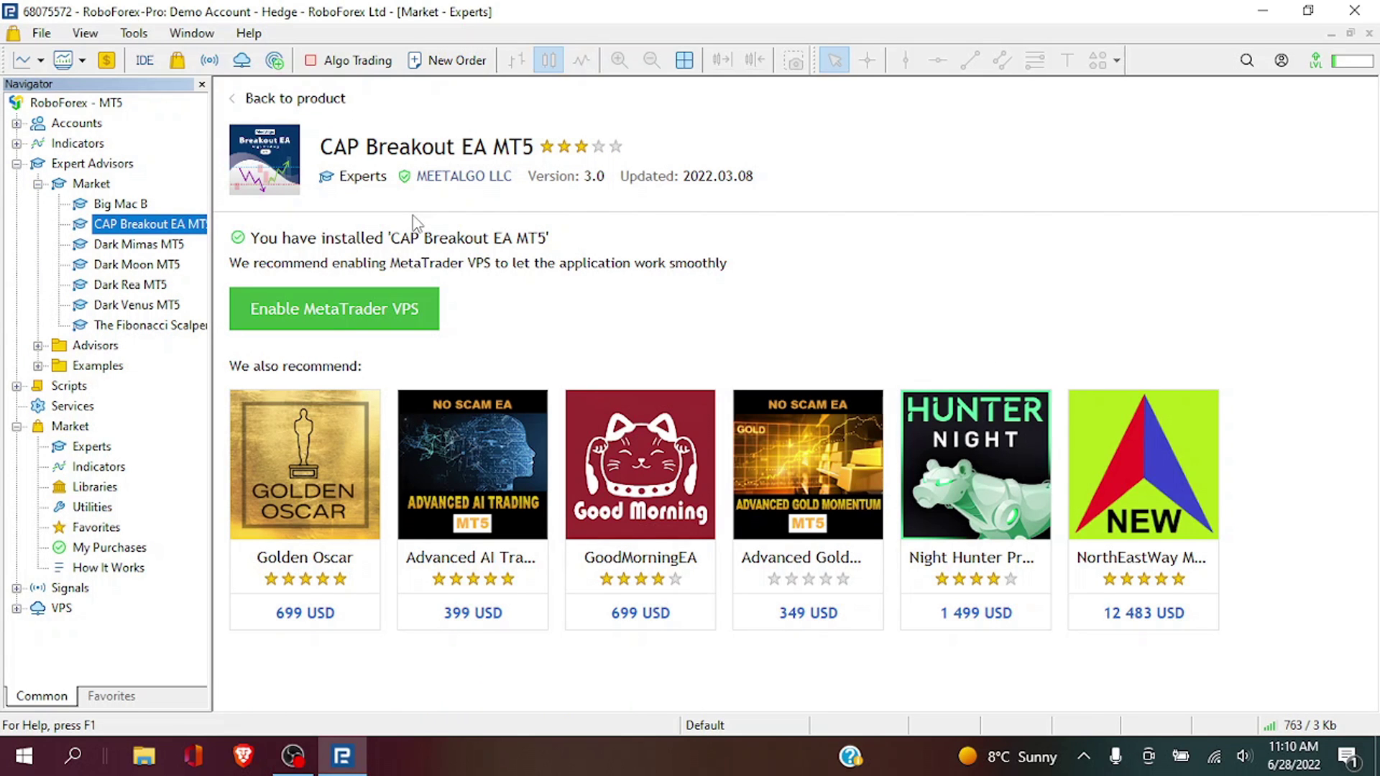
Step: Load the installed CAP Breakout EA into the Strategy Tester from its Navigator context menu
right_click(191, 226)
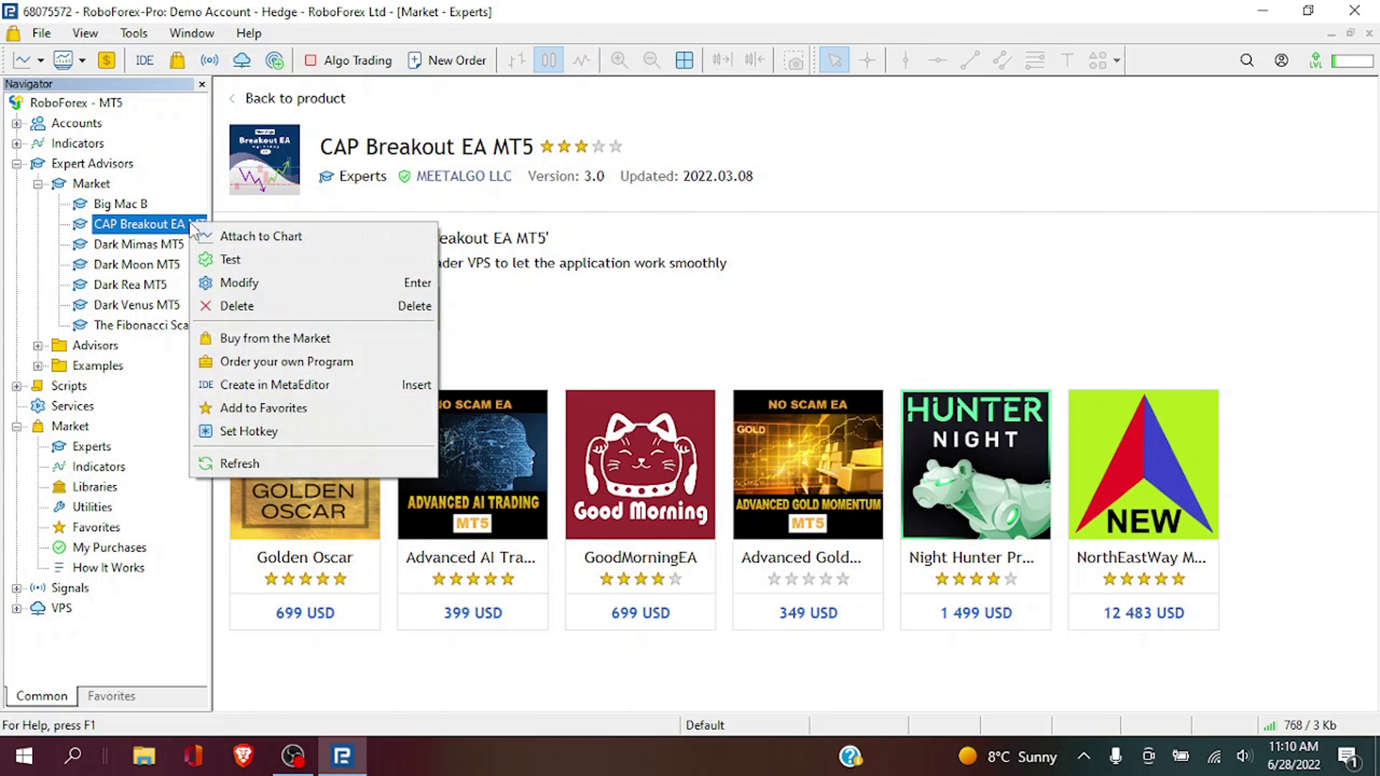
left_click(251, 258)
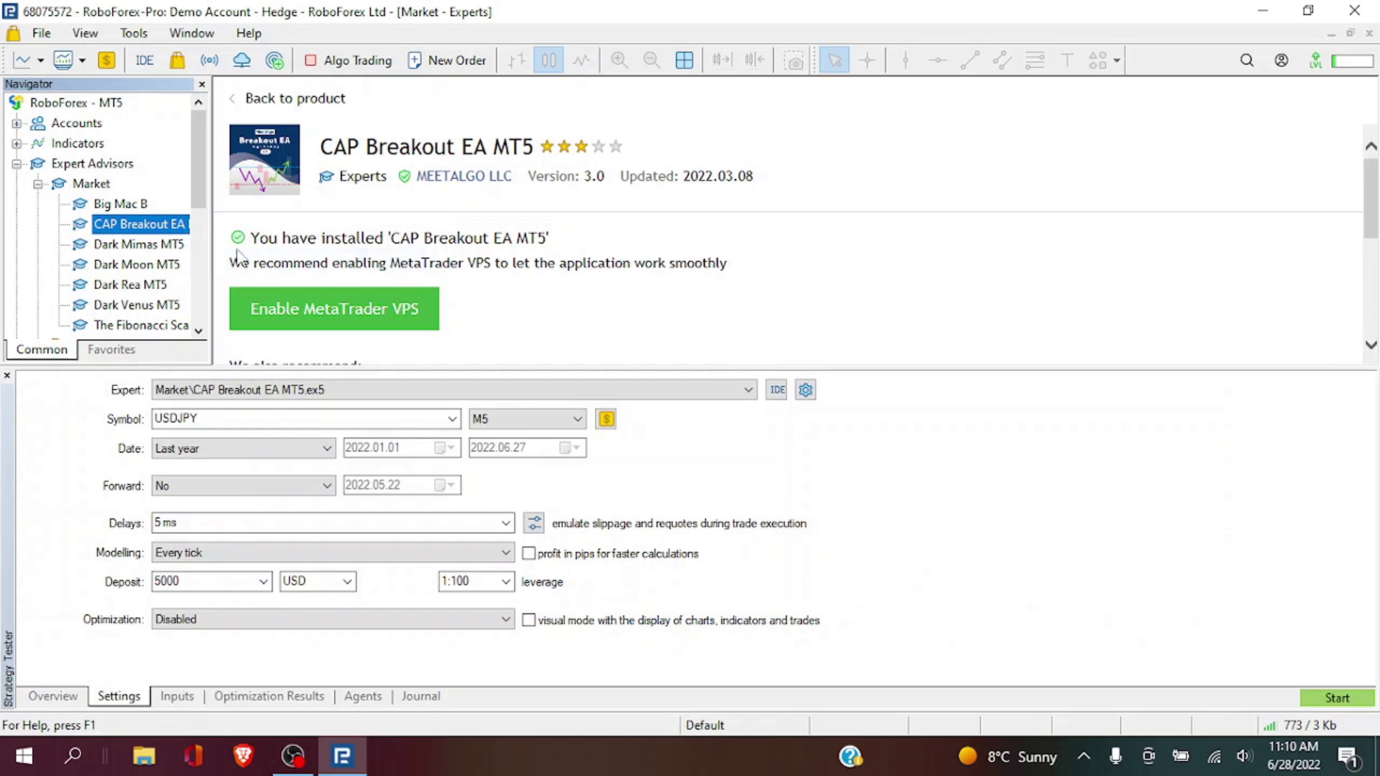
Step: Close the Navigator and set the test symbol to GBPUSD
left_click(201, 85)
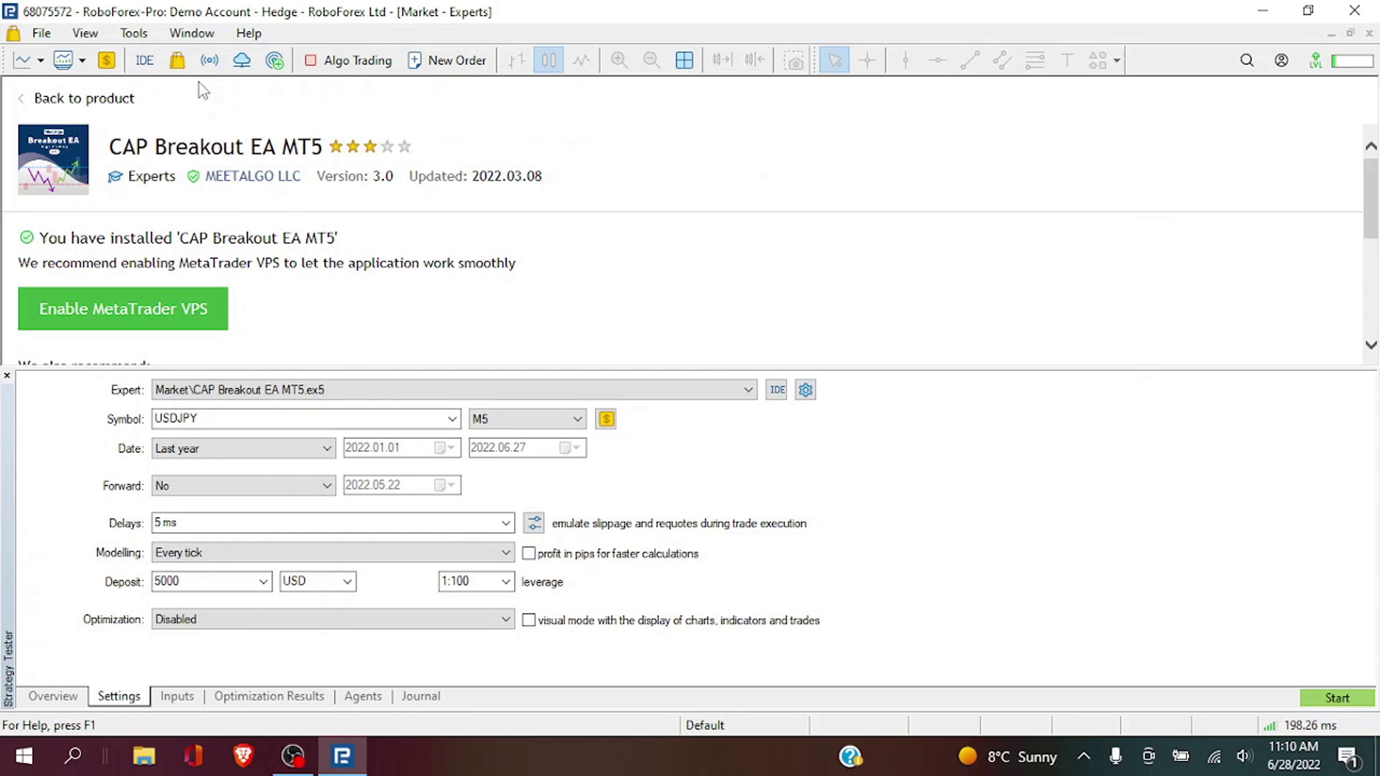
left_click(50, 101)
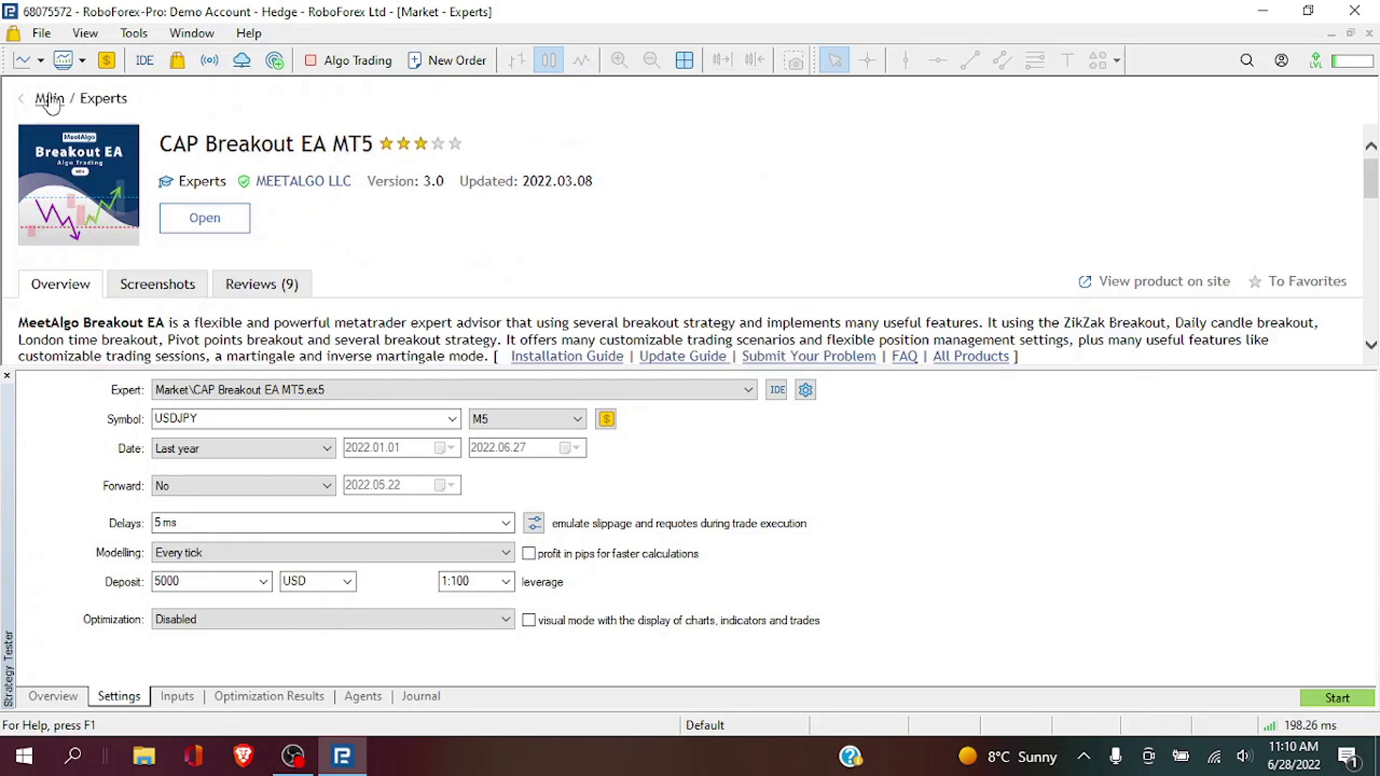
left_click(263, 429)
key("Down")
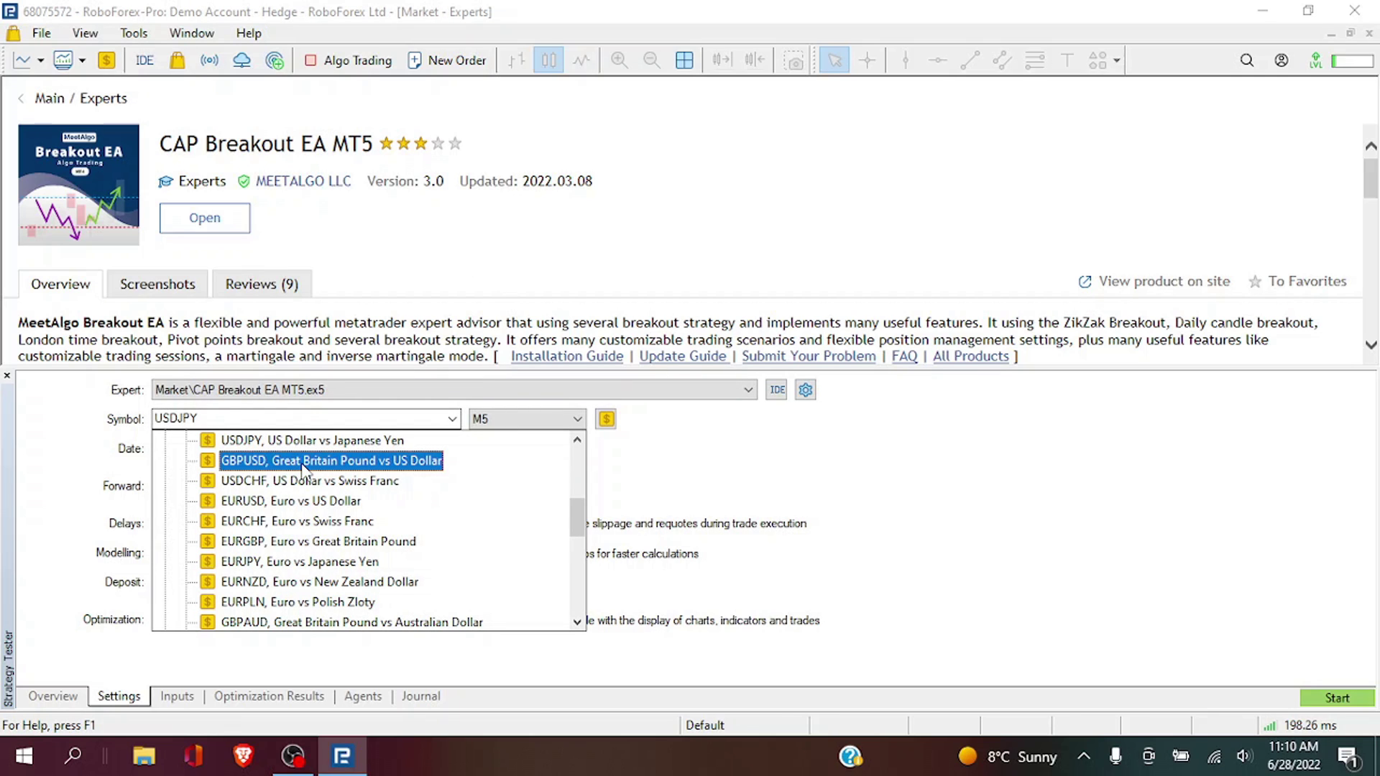
left_click(344, 463)
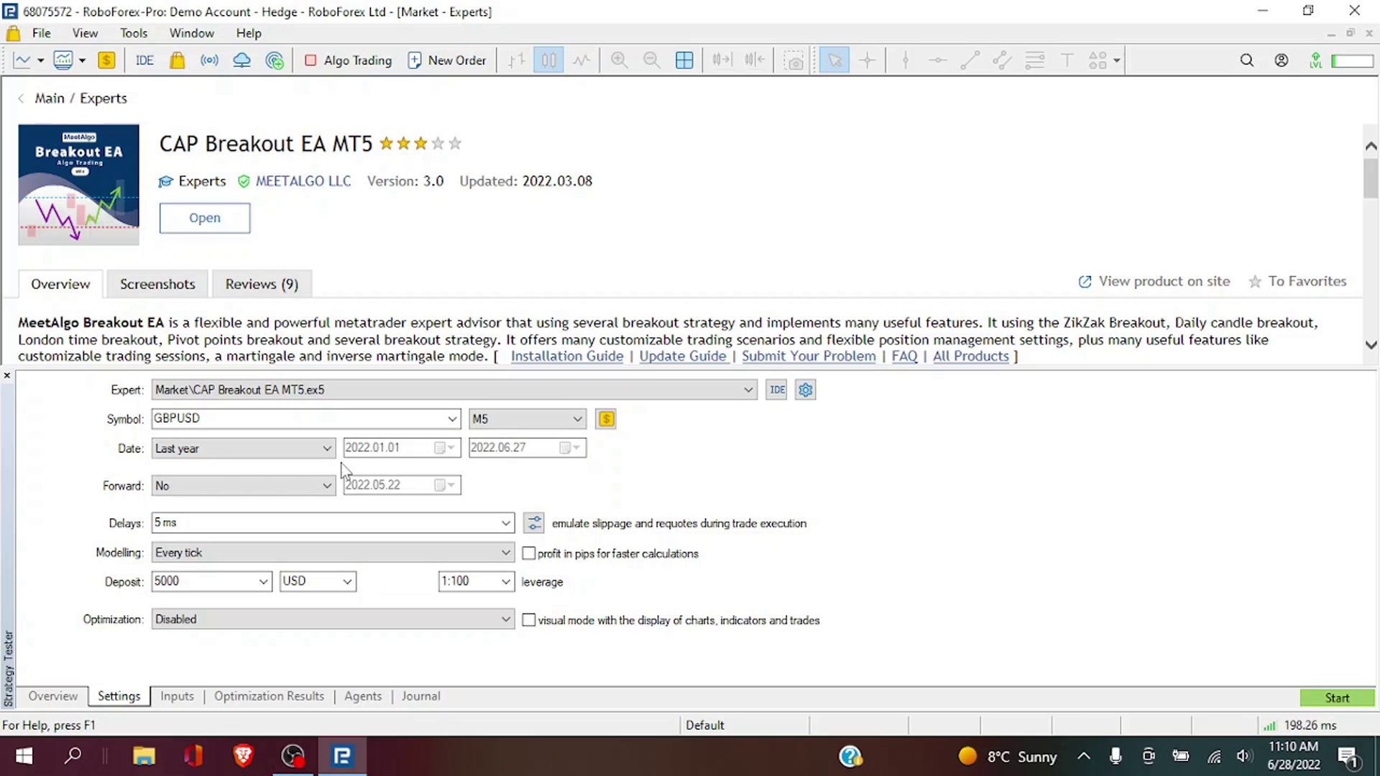
Step: Set a custom test period starting 2022.05.02 and show the EA's input parameters
left_click(283, 452)
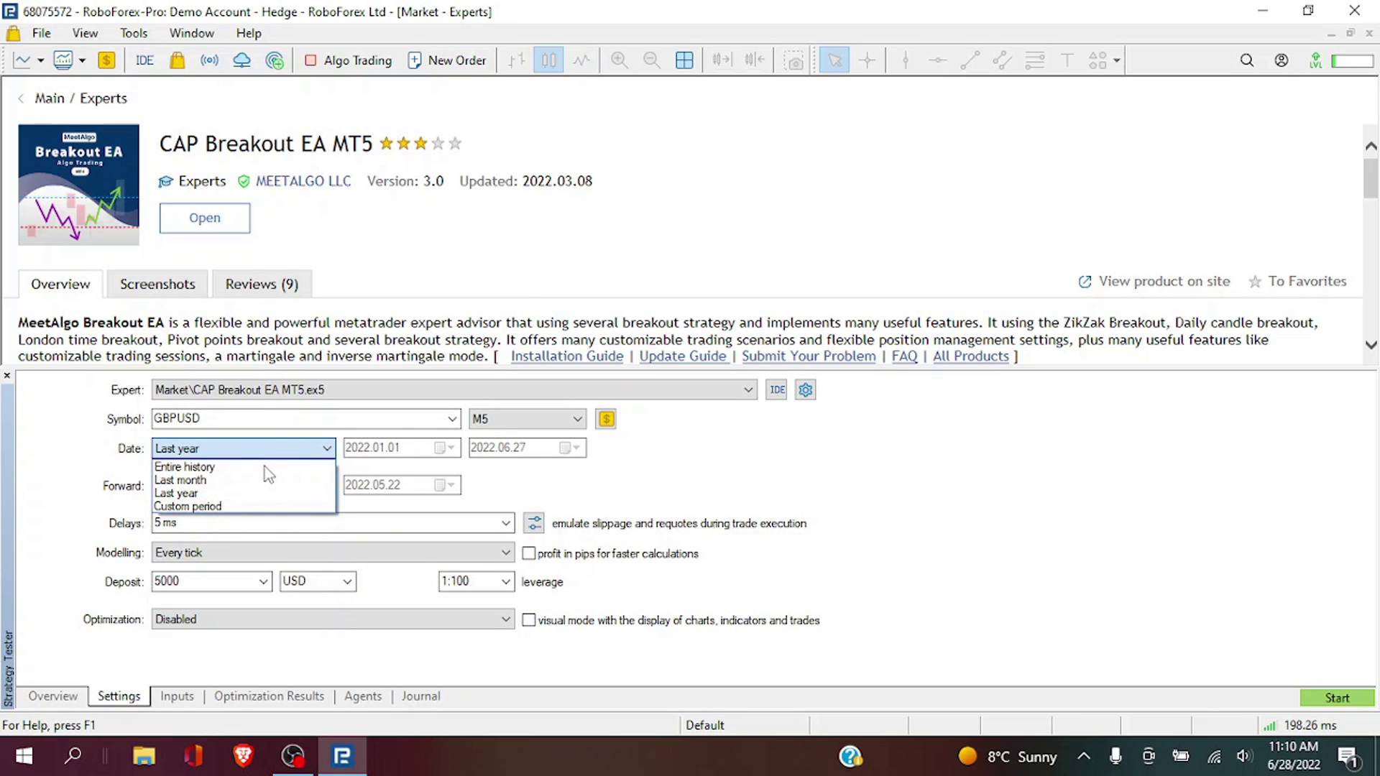
left_click(242, 507)
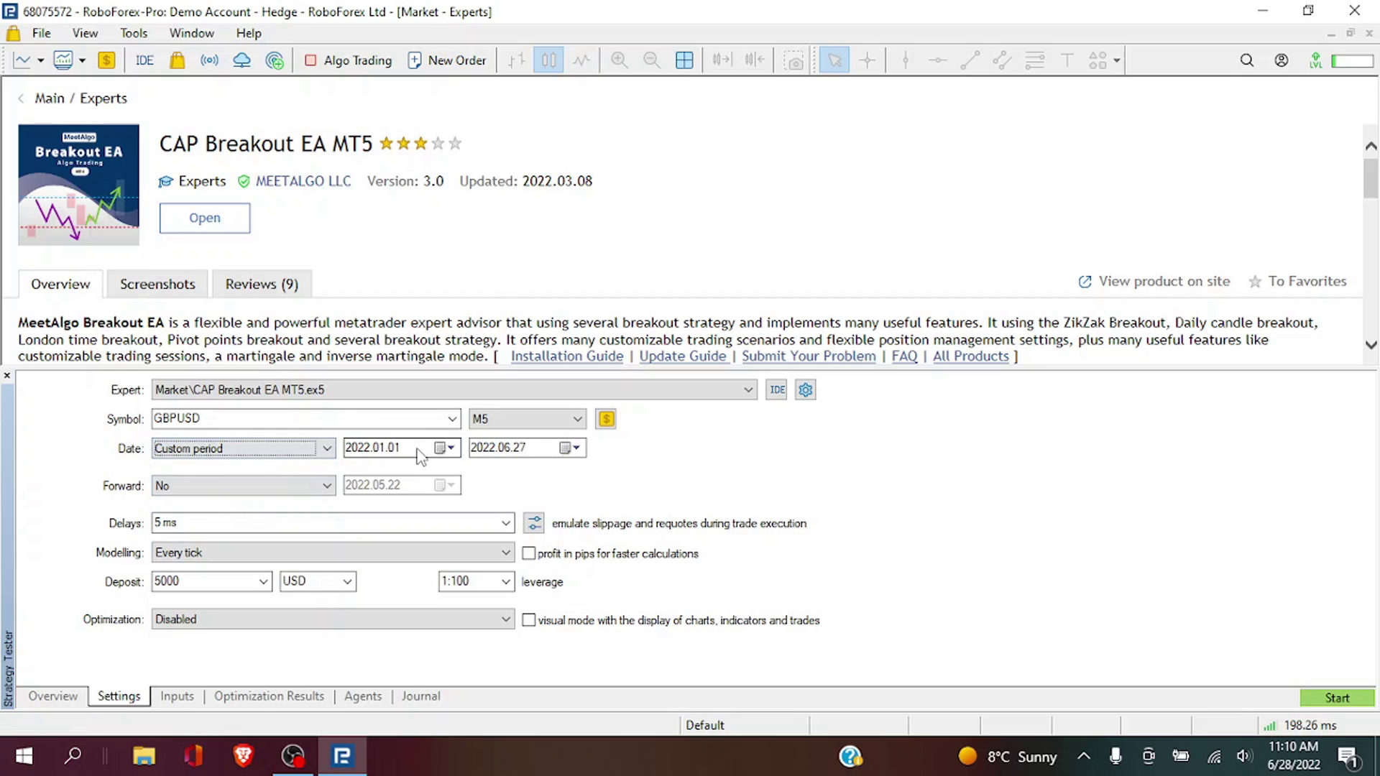
left_click(446, 448)
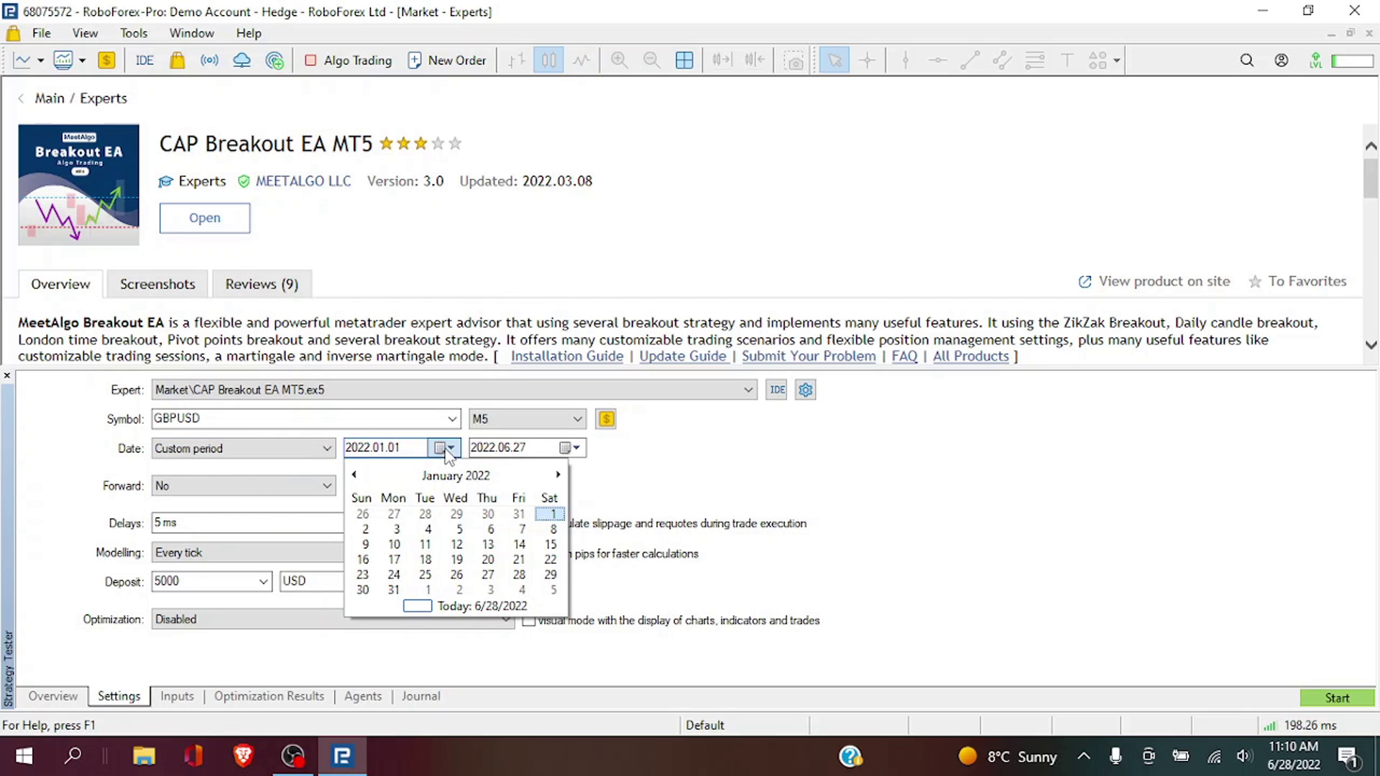
left_click(558, 475)
left_click(559, 475)
left_click(559, 475)
left_click(558, 475)
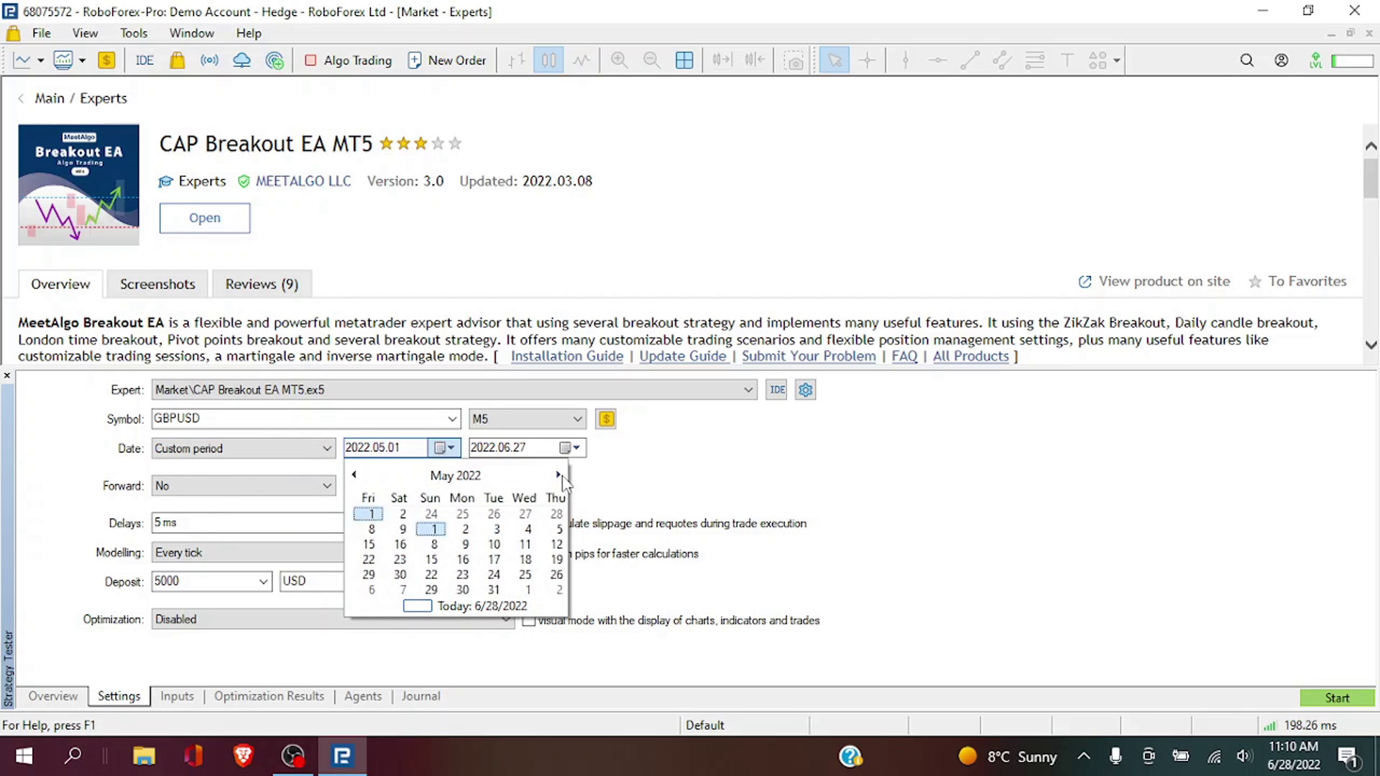
left_click(396, 529)
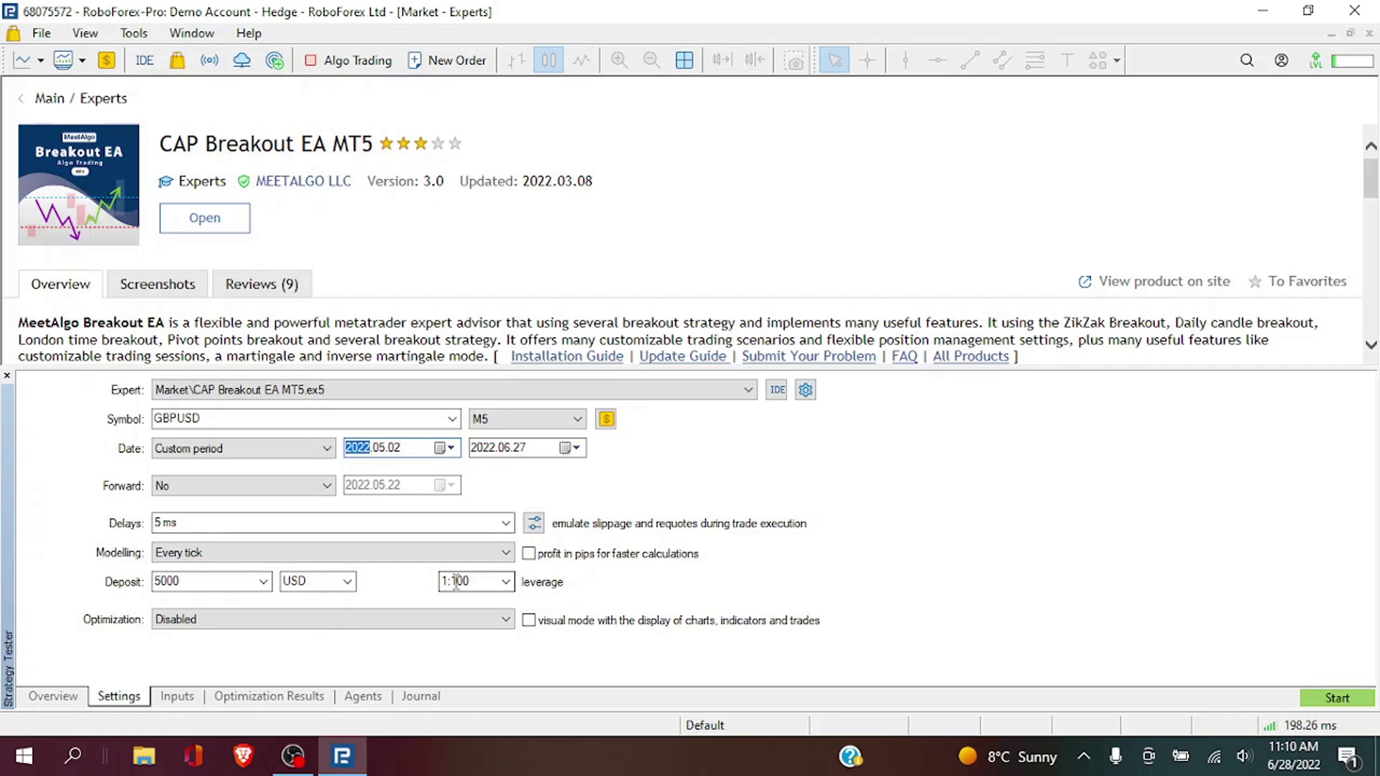
left_click(176, 697)
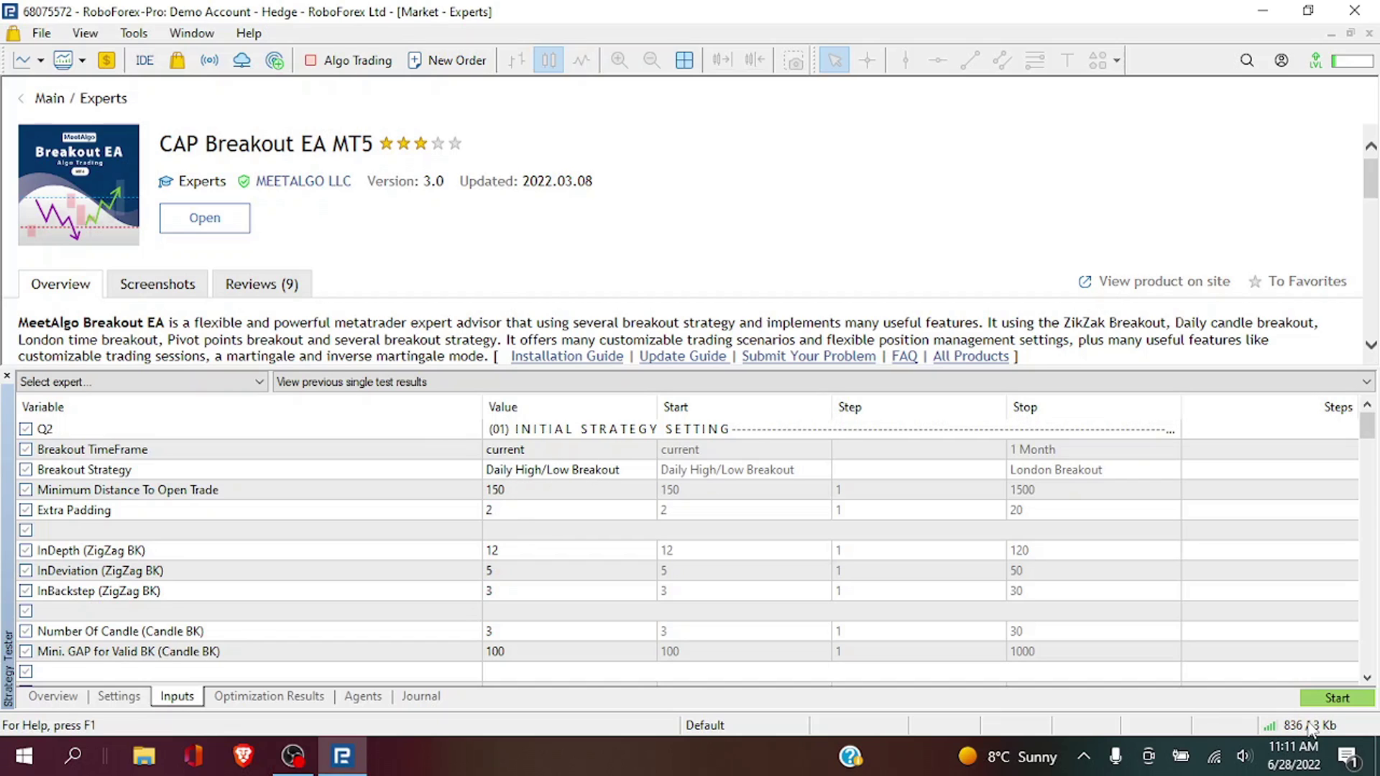
Step: Backtest the EA on GBPUSD M5 with default inputs, review the balance graph, then return to settings
left_click(1341, 701)
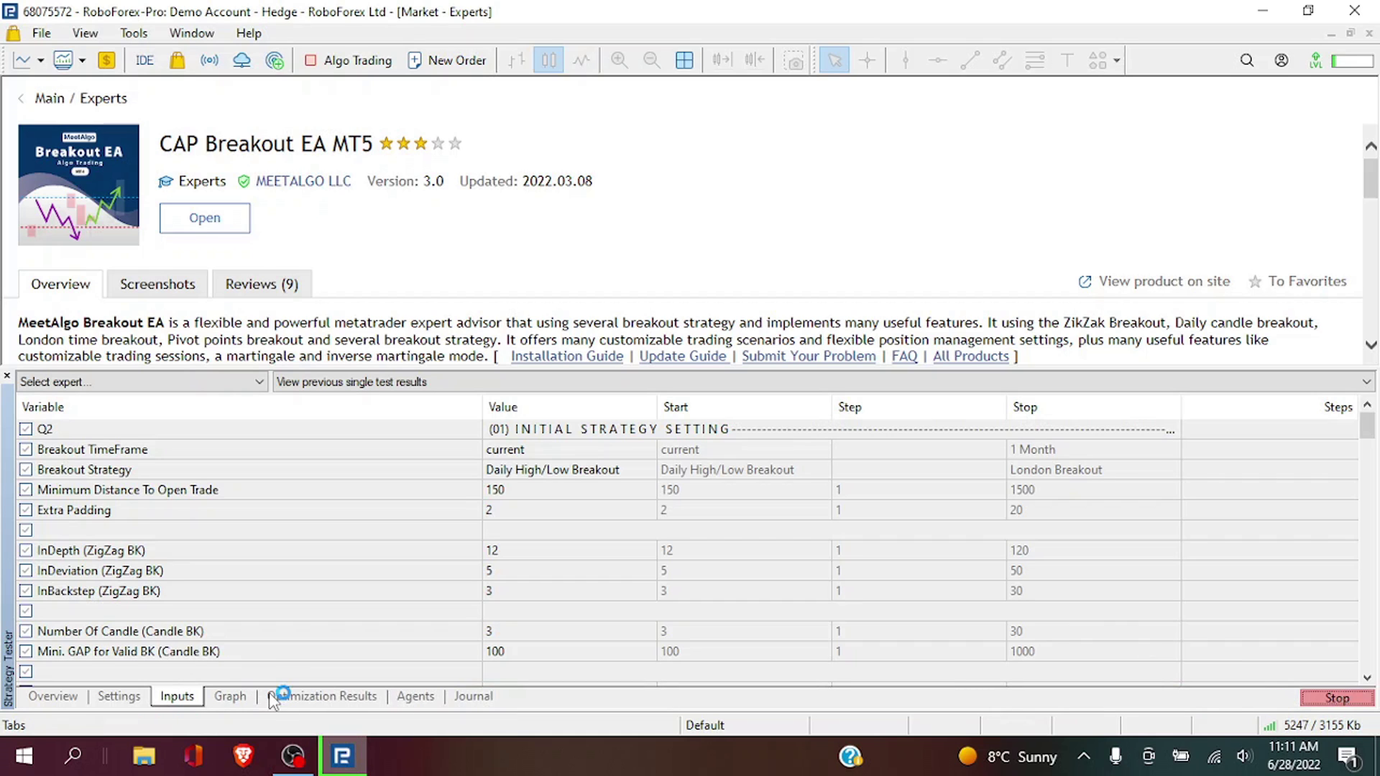
left_click(241, 697)
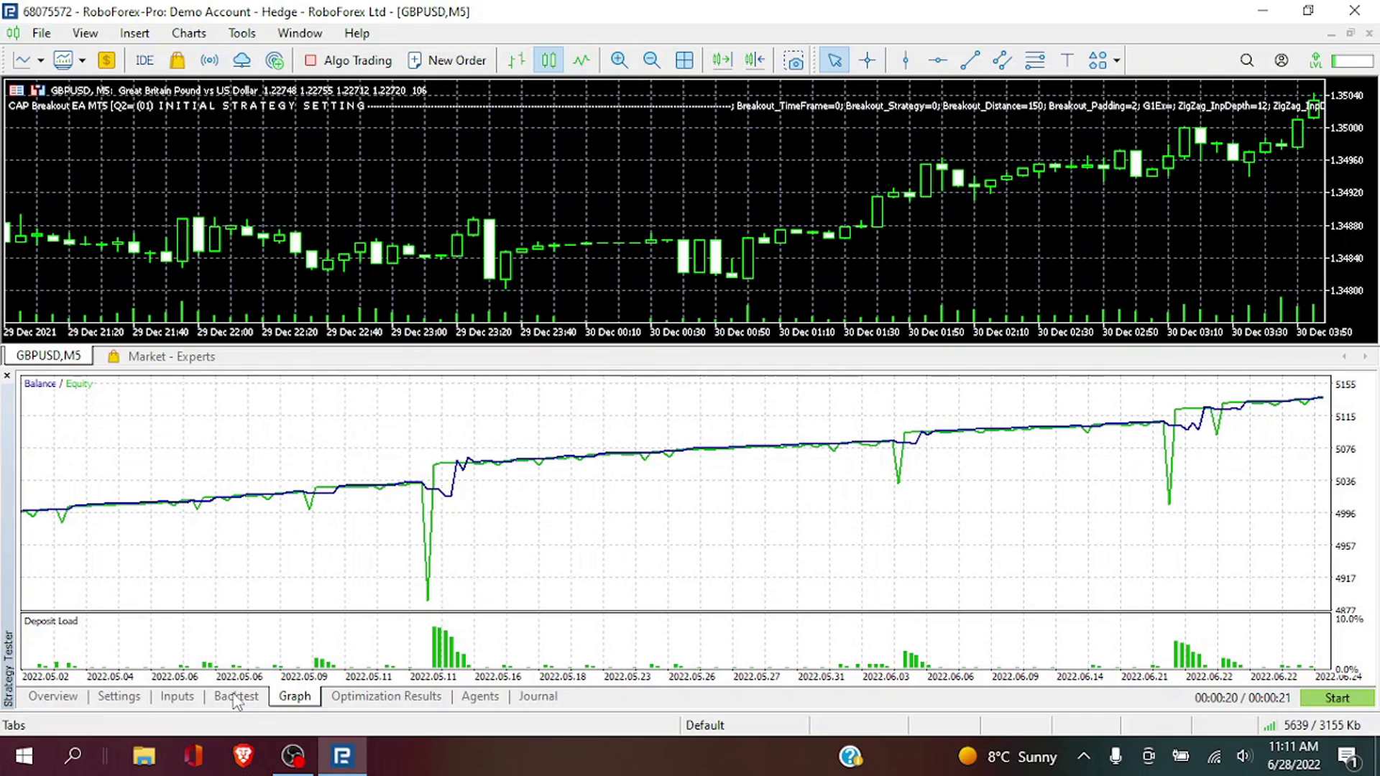
left_click(191, 701)
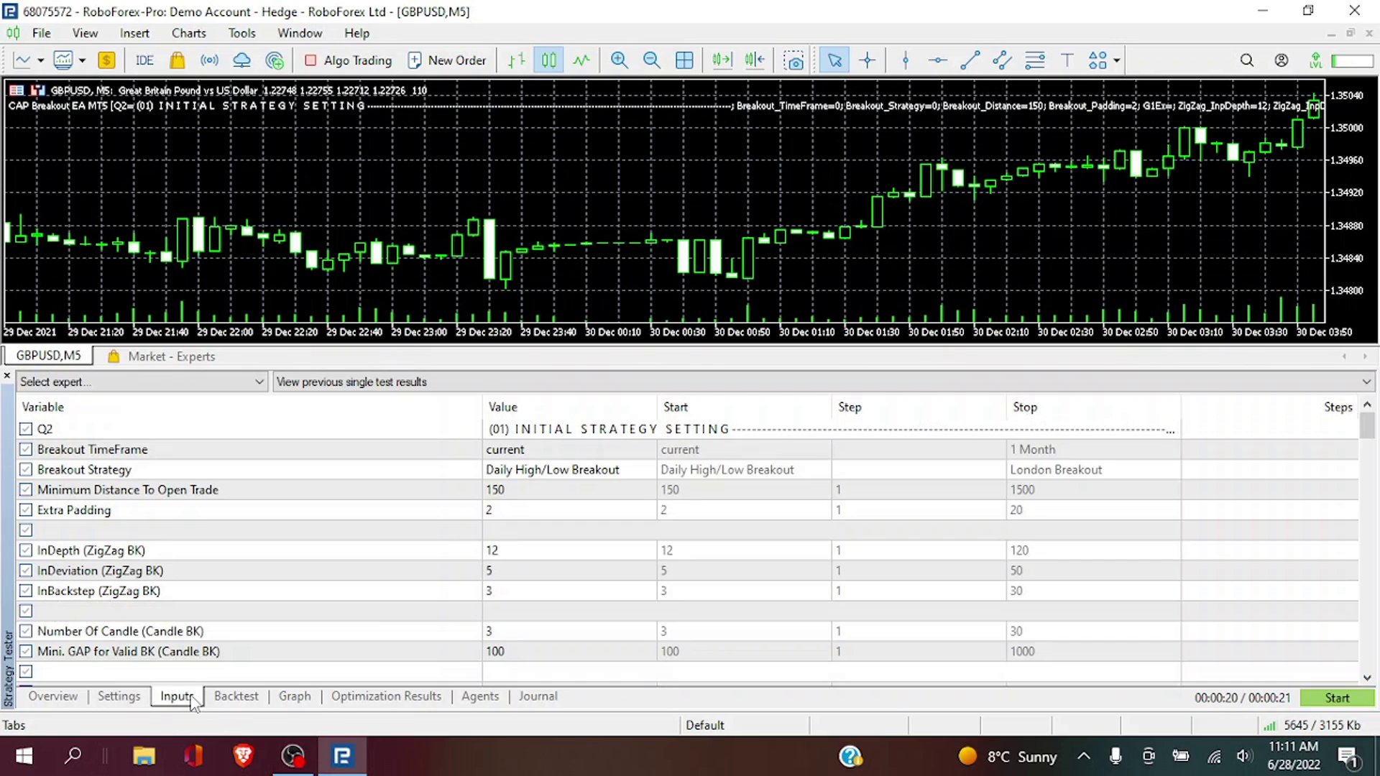
left_click(136, 702)
Step: Choose fast genetic optimization, mark Breakout Strategy for optimization, and start the run
left_click(263, 619)
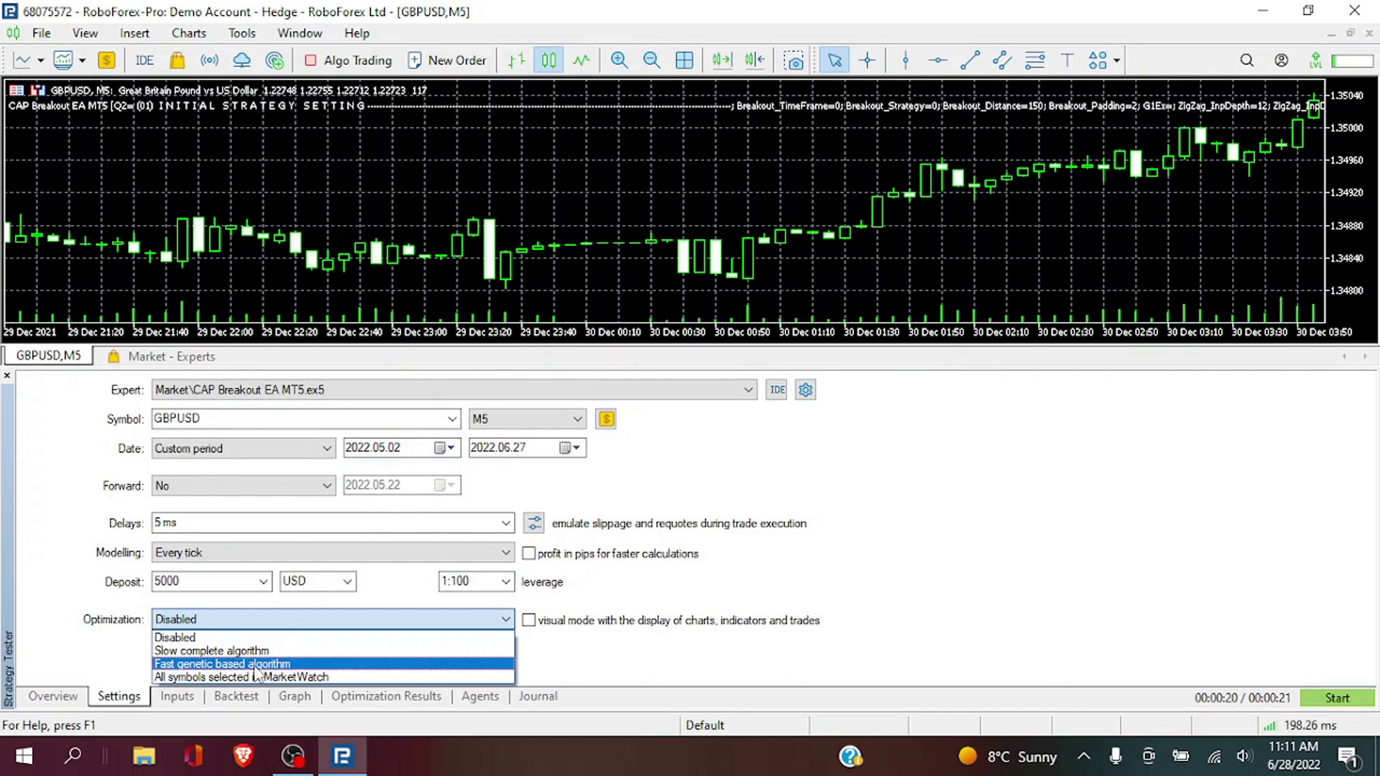
left_click(255, 665)
left_click(191, 698)
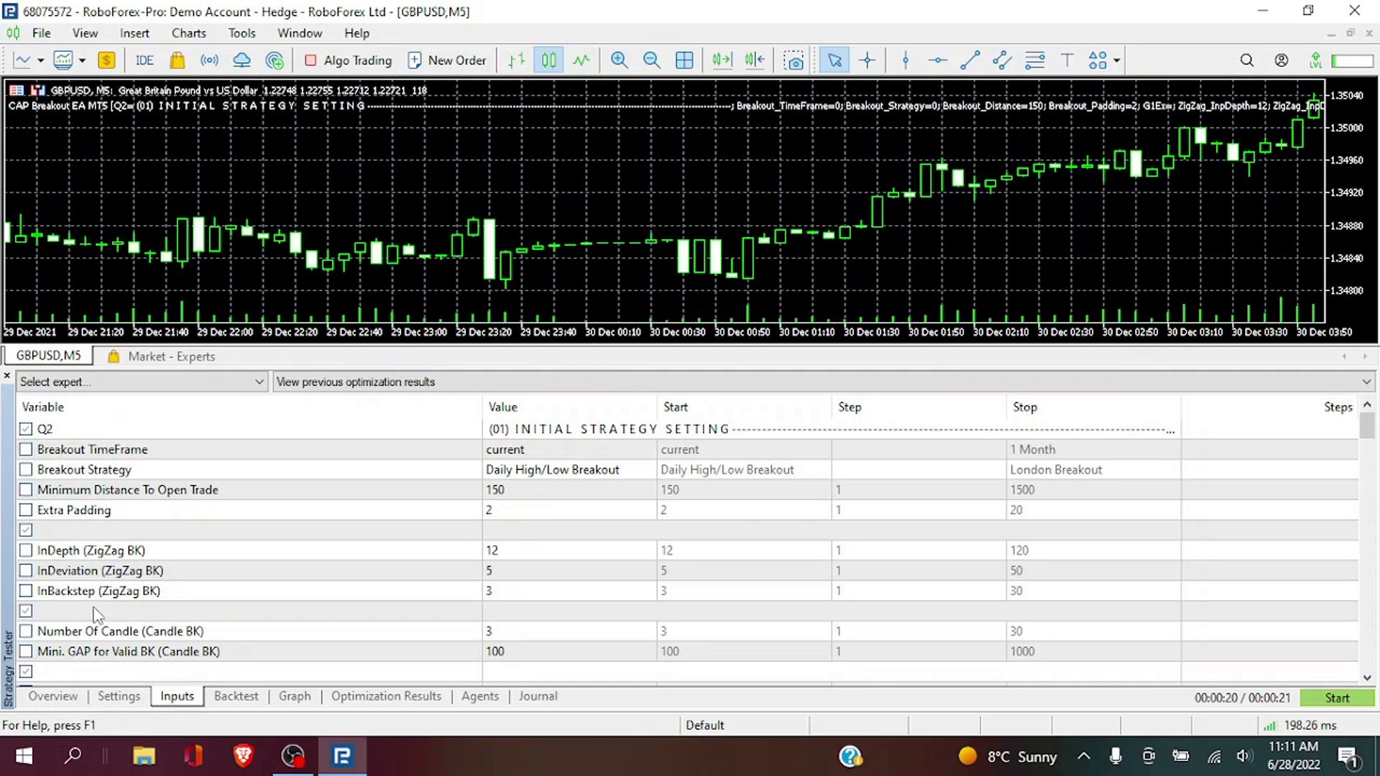
left_click(25, 470)
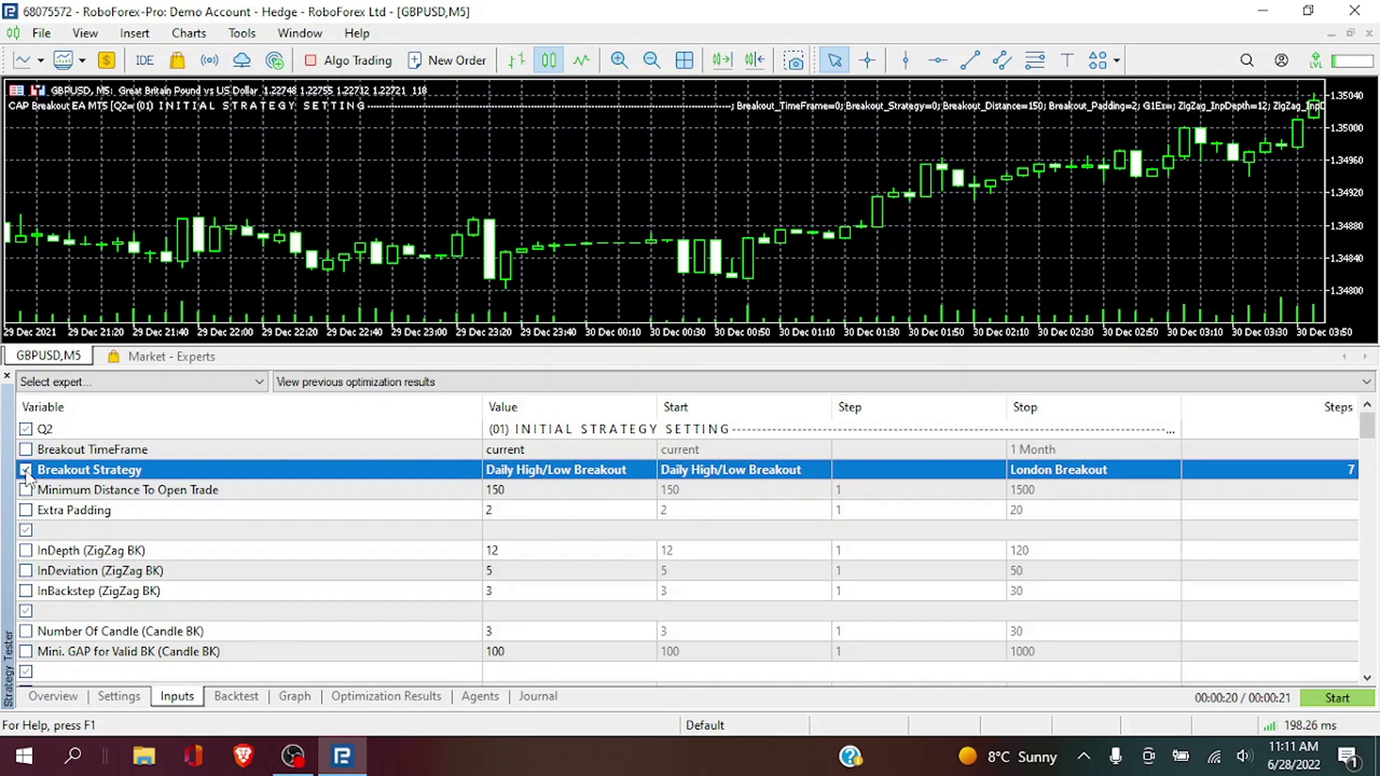
left_click(1332, 698)
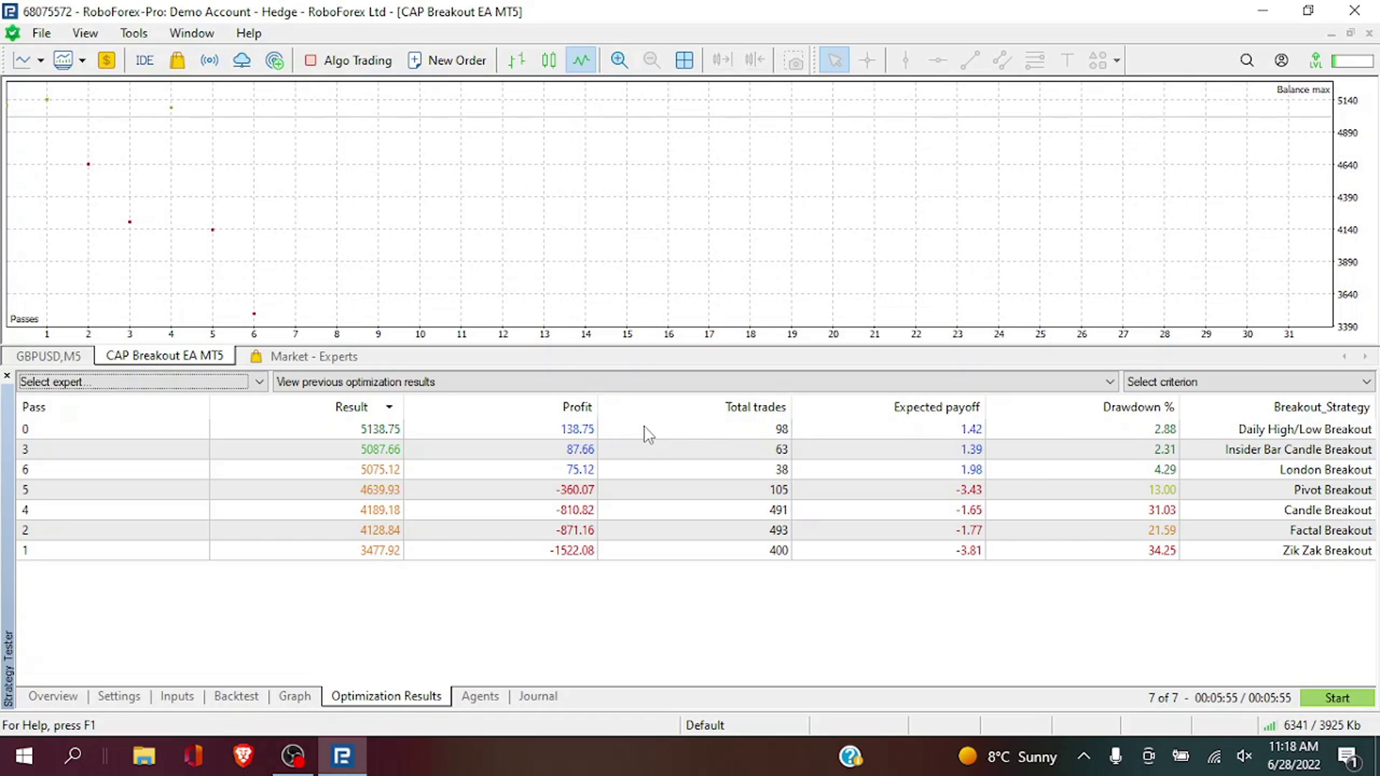
Step: Rerun the top Daily High/Low Breakout pass as a single test and review its graph and backtest report
right_click(670, 427)
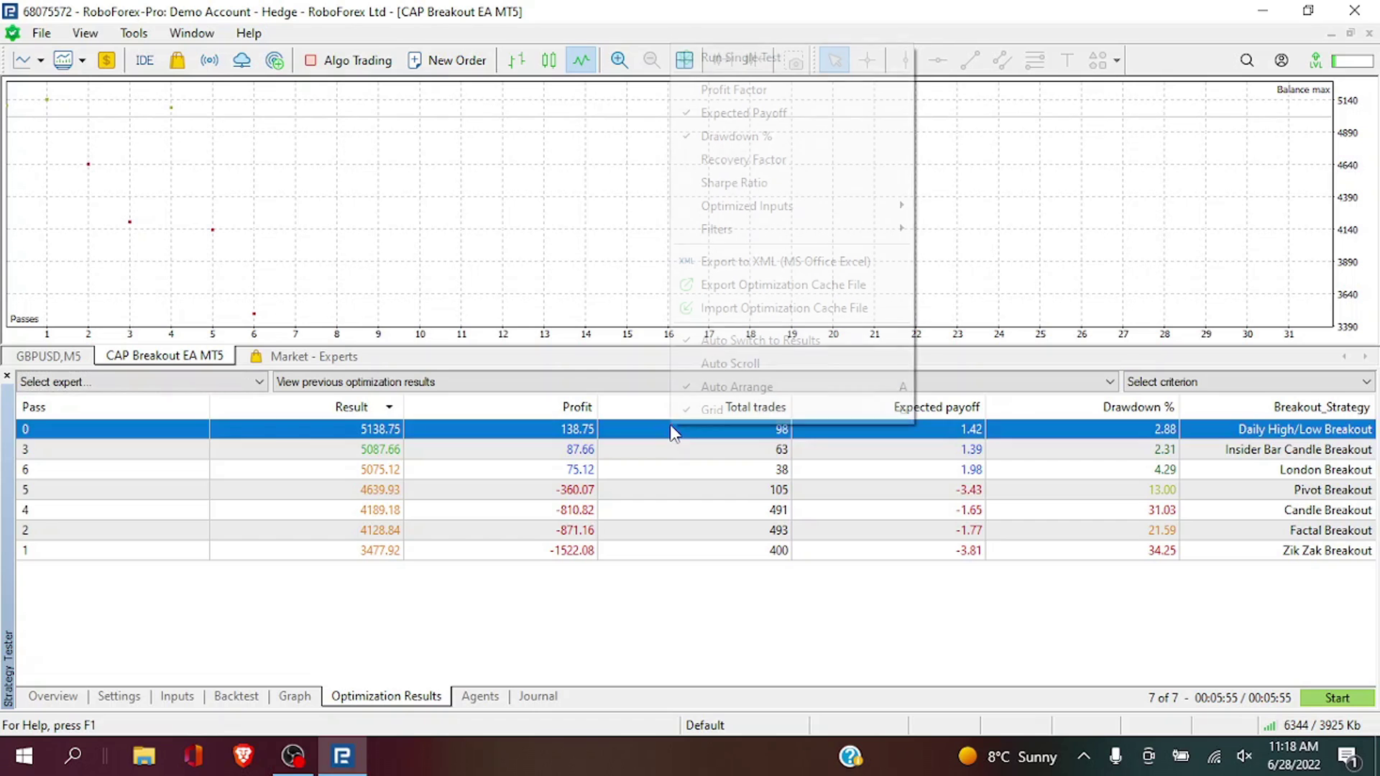
left_click(825, 59)
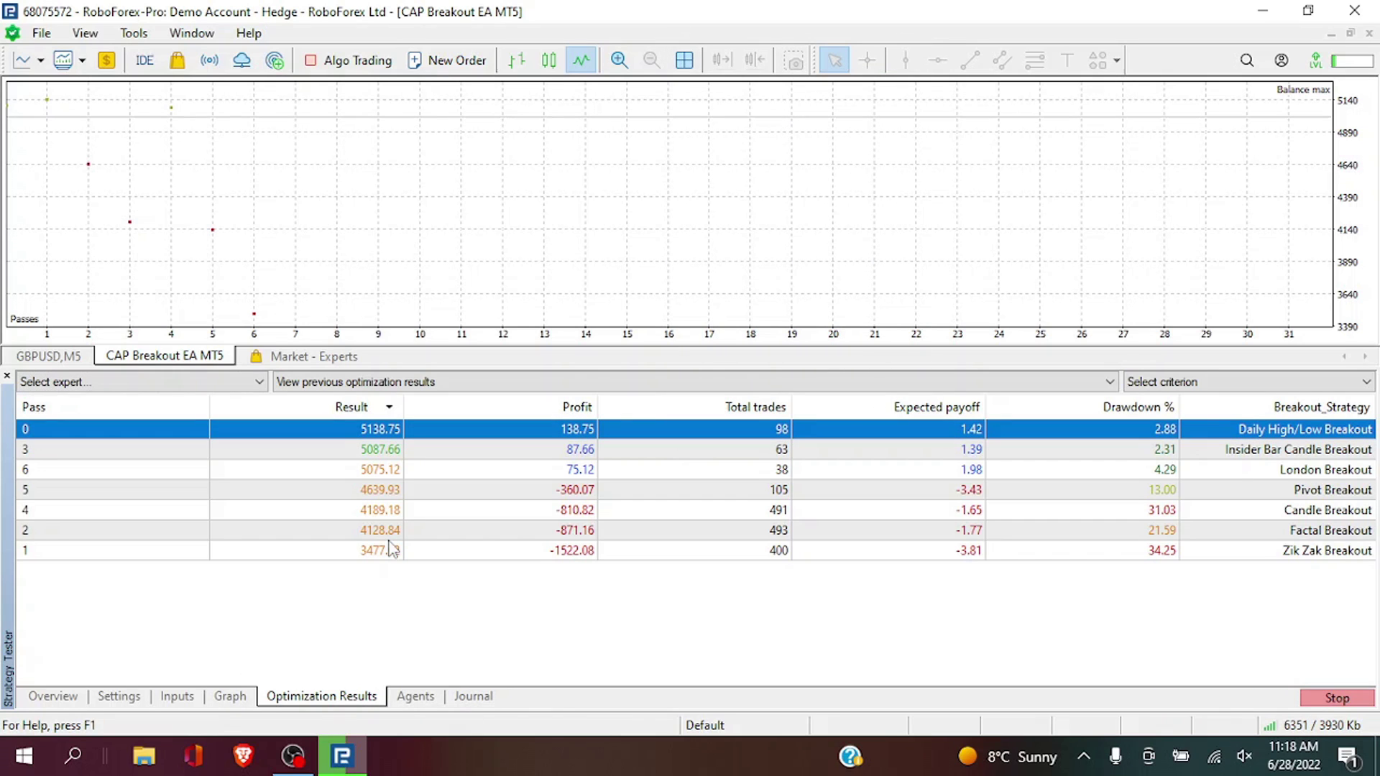
left_click(230, 696)
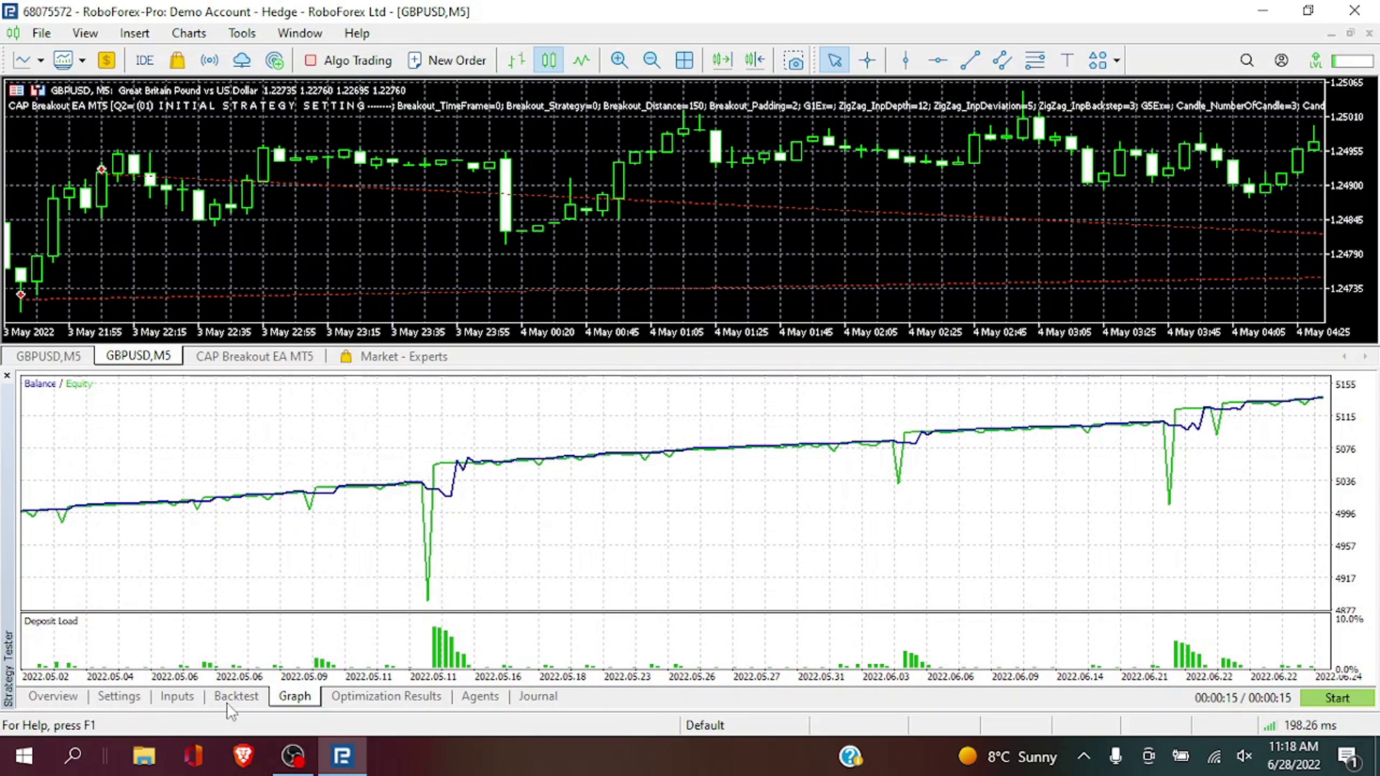
left_click(237, 697)
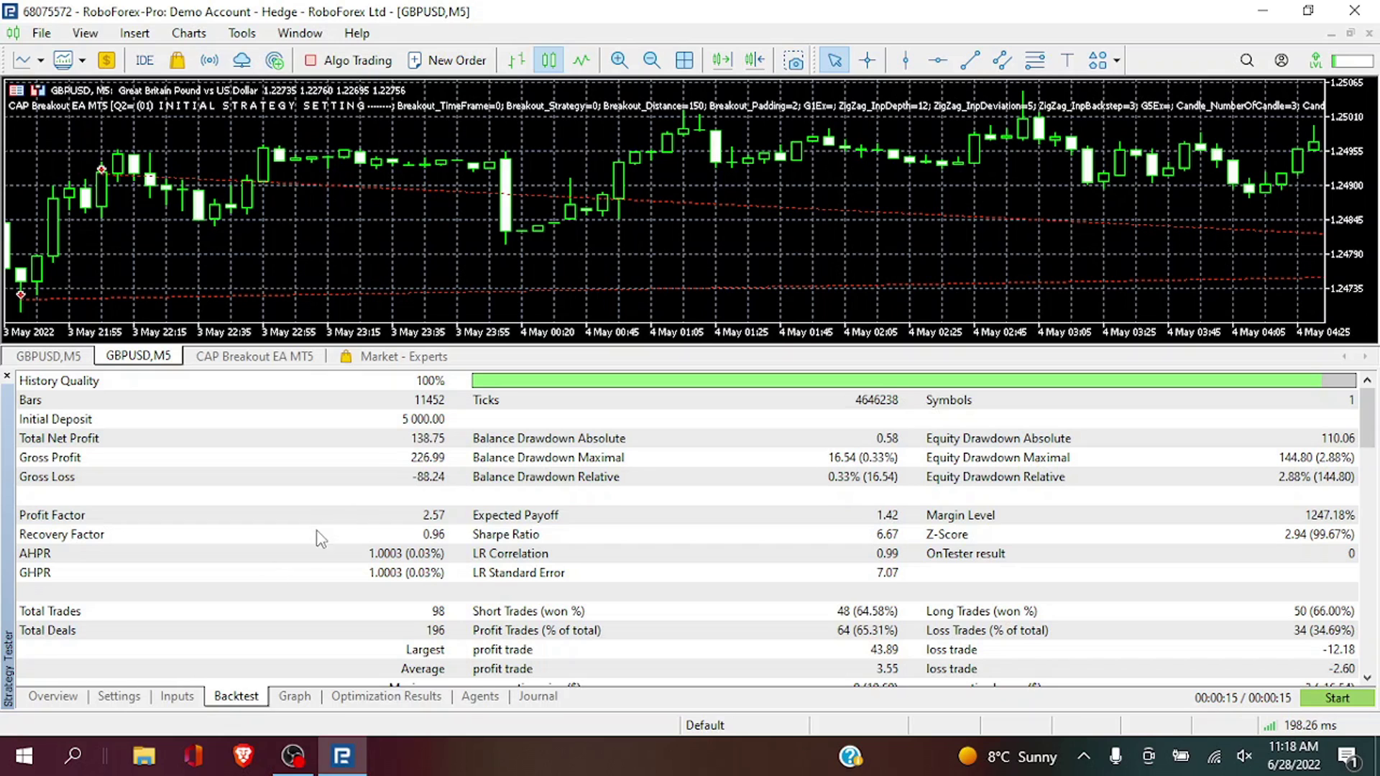
left_click(179, 697)
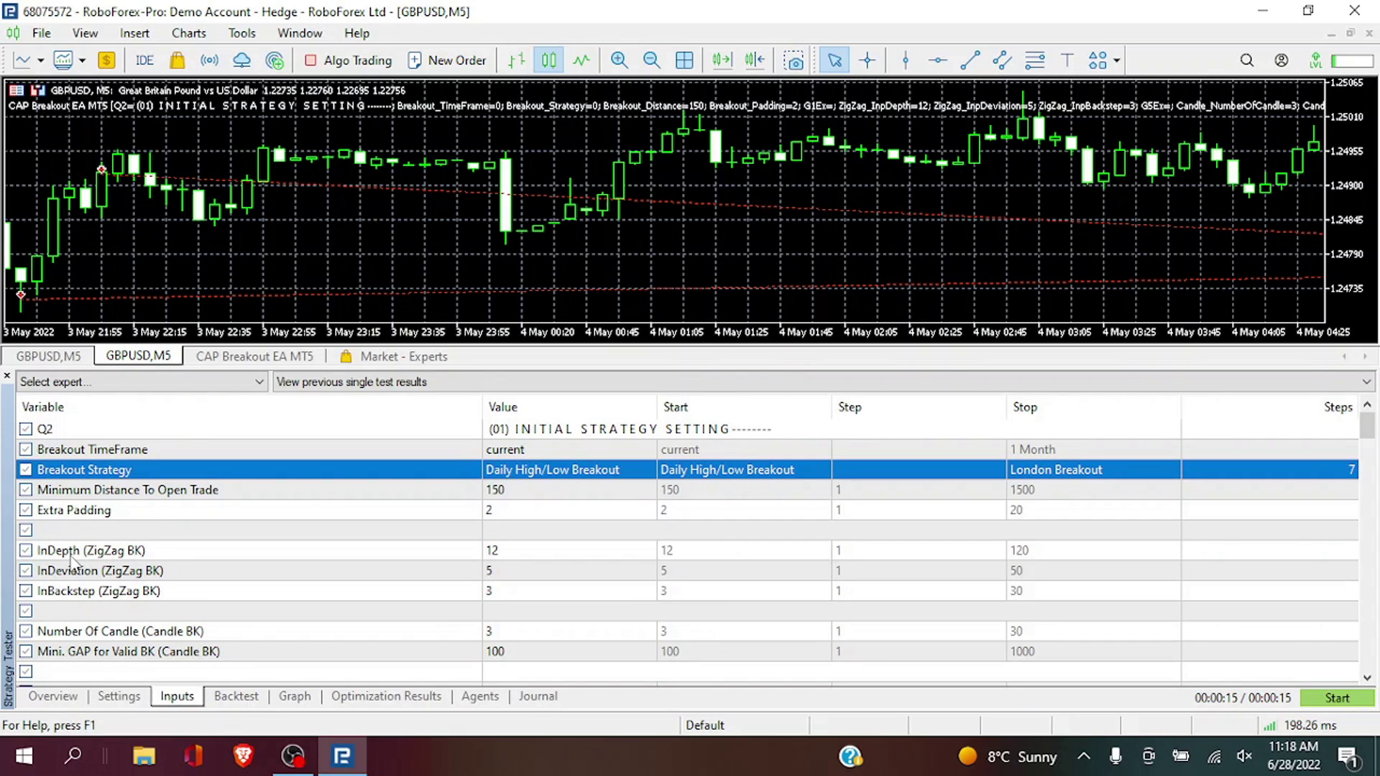
Step: Choose fast genetic optimization and swap Breakout Strategy for Minimum Distance To Open Trade
left_click(118, 697)
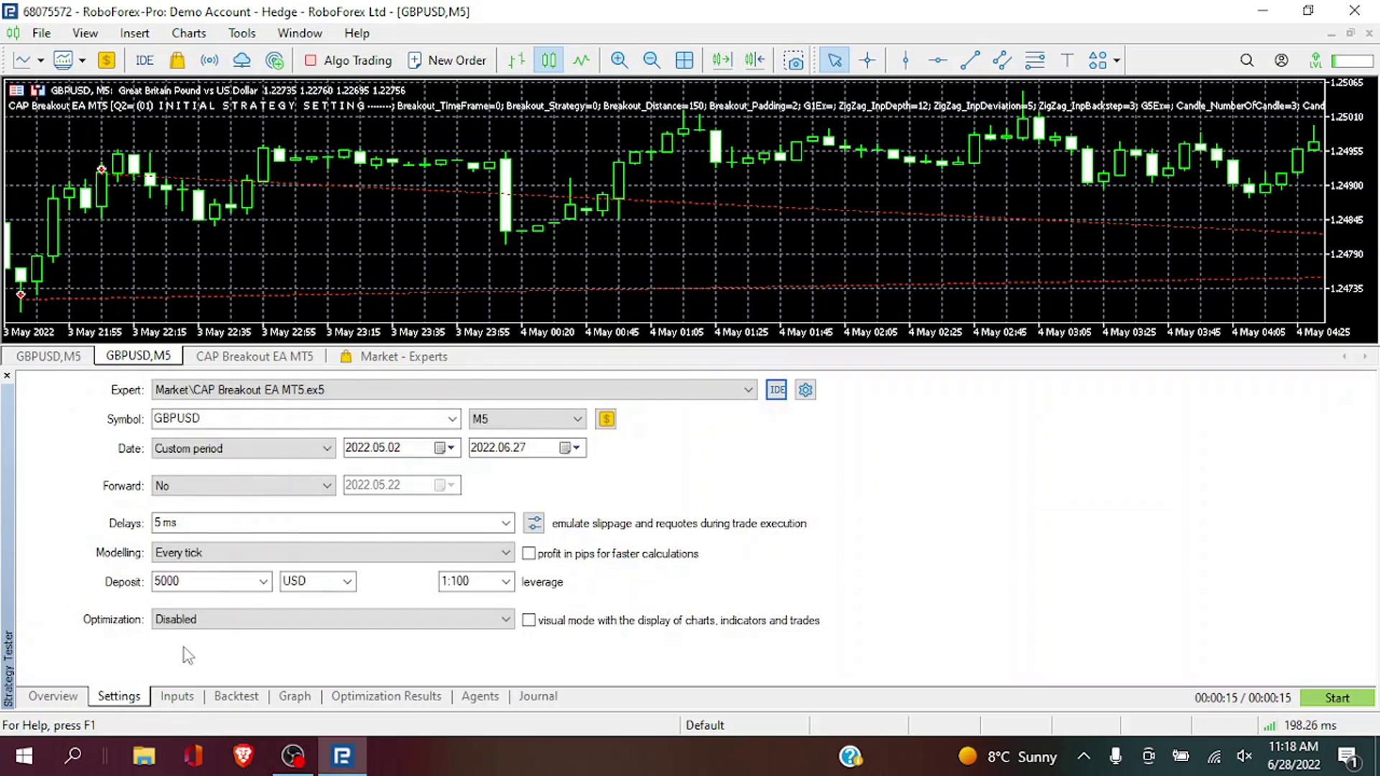
left_click(244, 620)
left_click(252, 664)
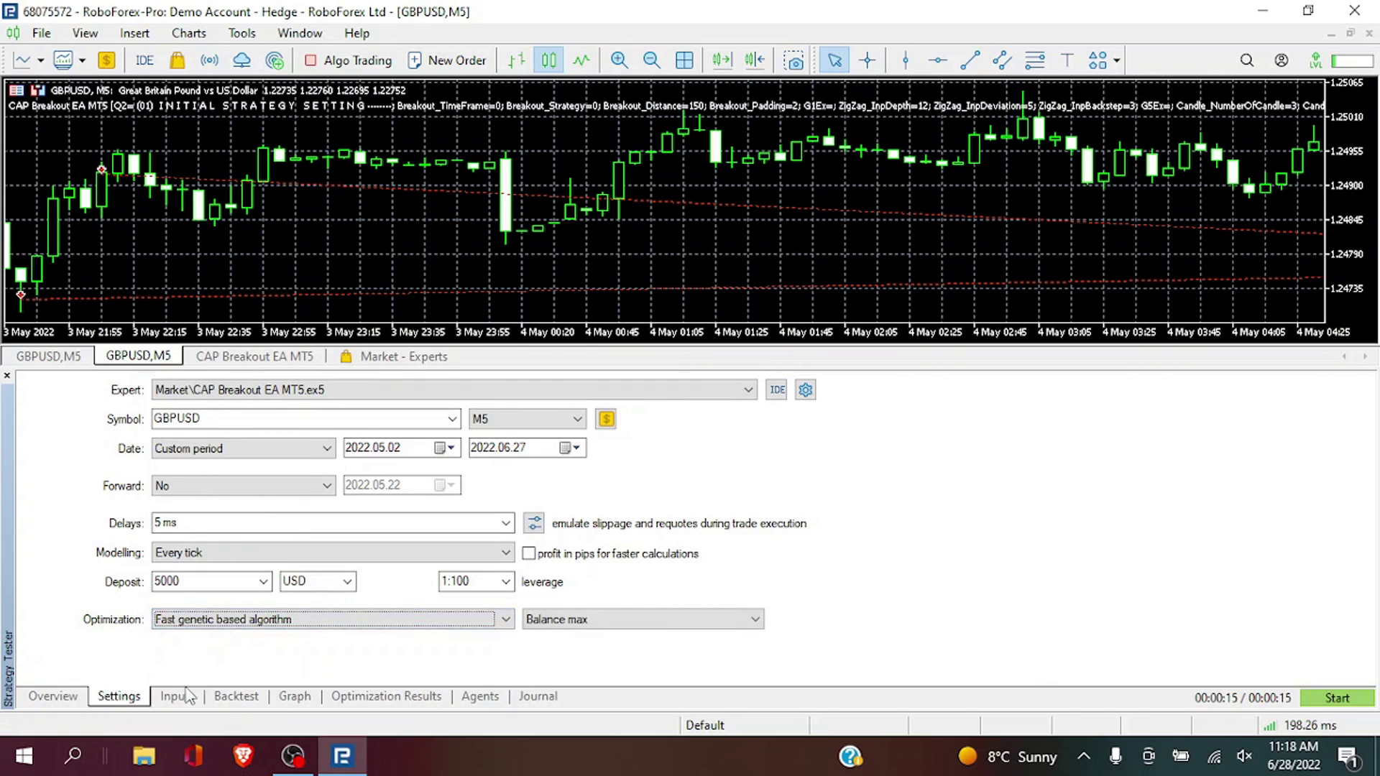
left_click(177, 697)
left_click(26, 470)
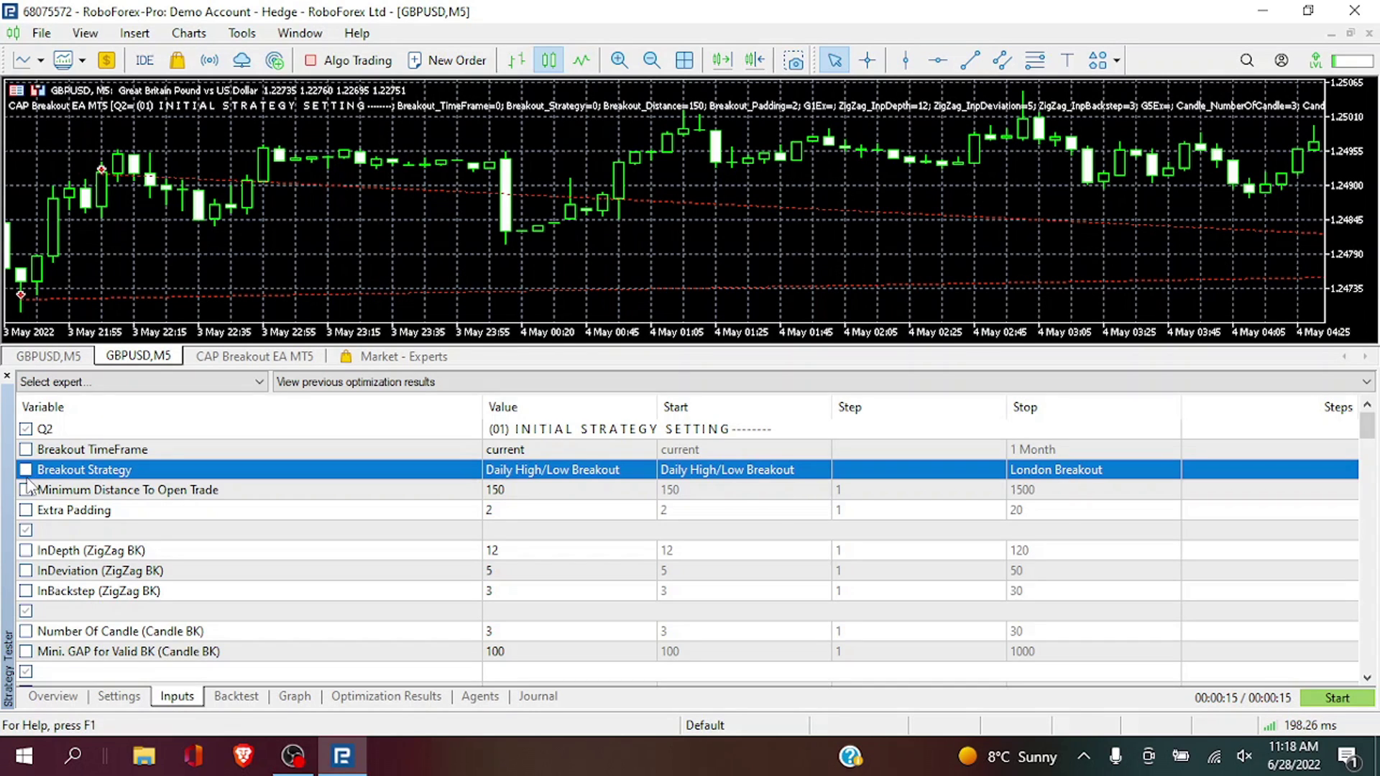
left_click(26, 490)
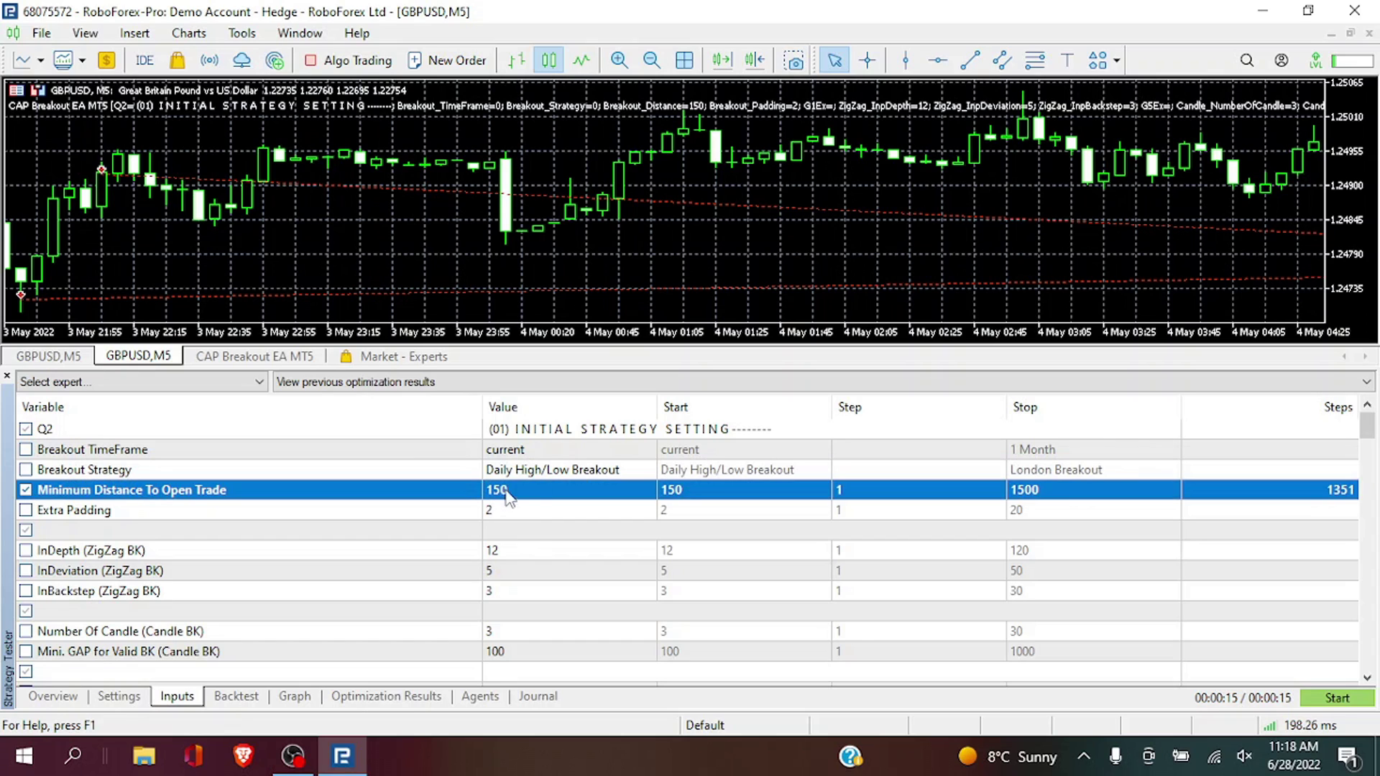
Step: Set Minimum Distance to range 10–150 in steps of 10 and start the optimization
double_click(694, 490)
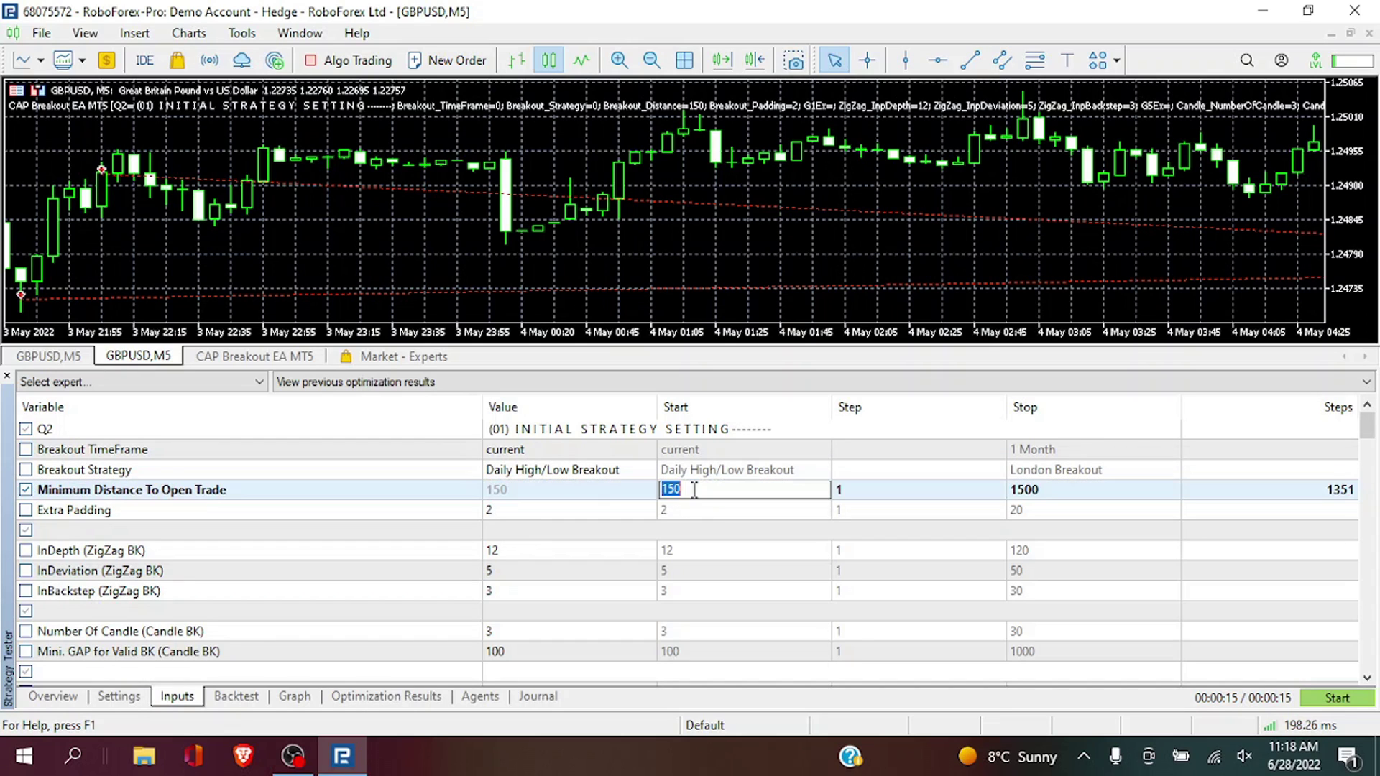
type("10")
double_click(862, 488)
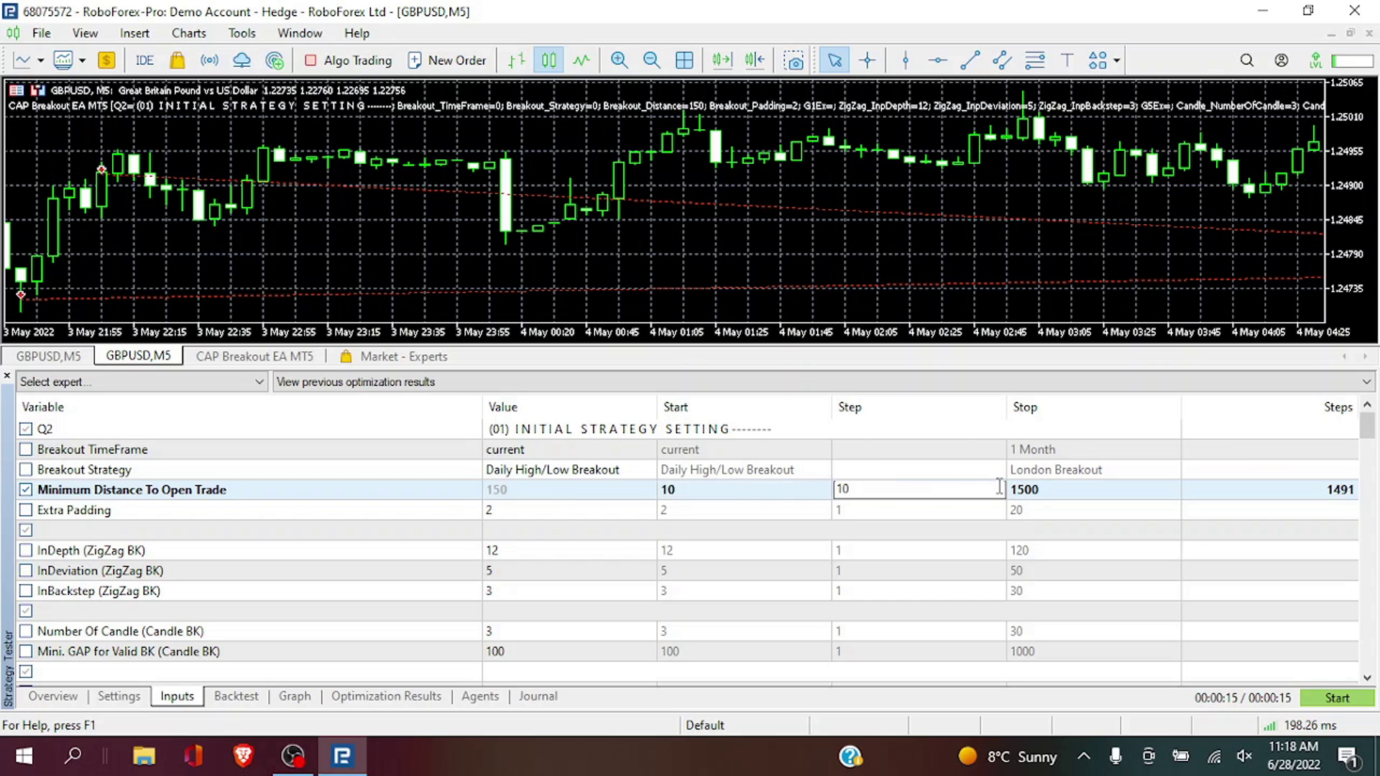
double_click(1020, 488)
type("150")
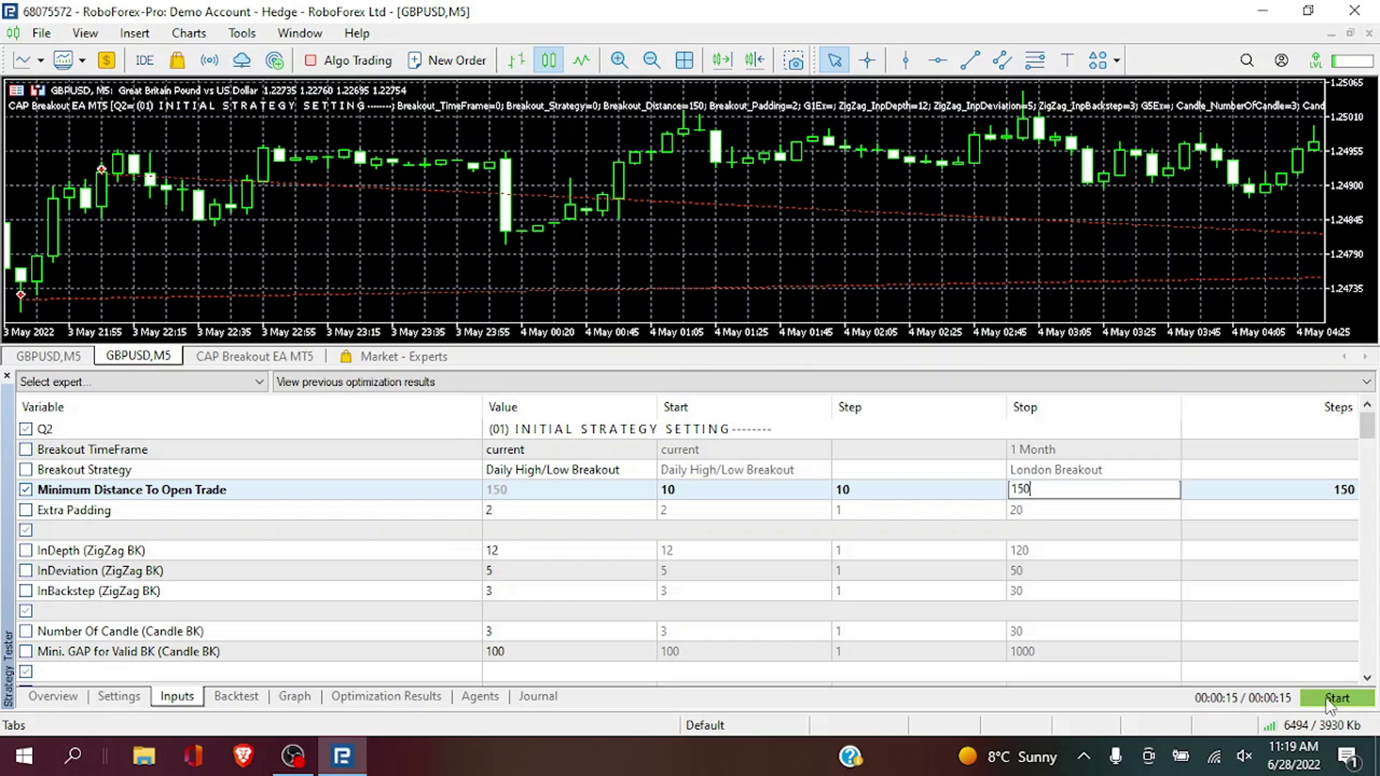
left_click(1286, 532)
left_click(1155, 494)
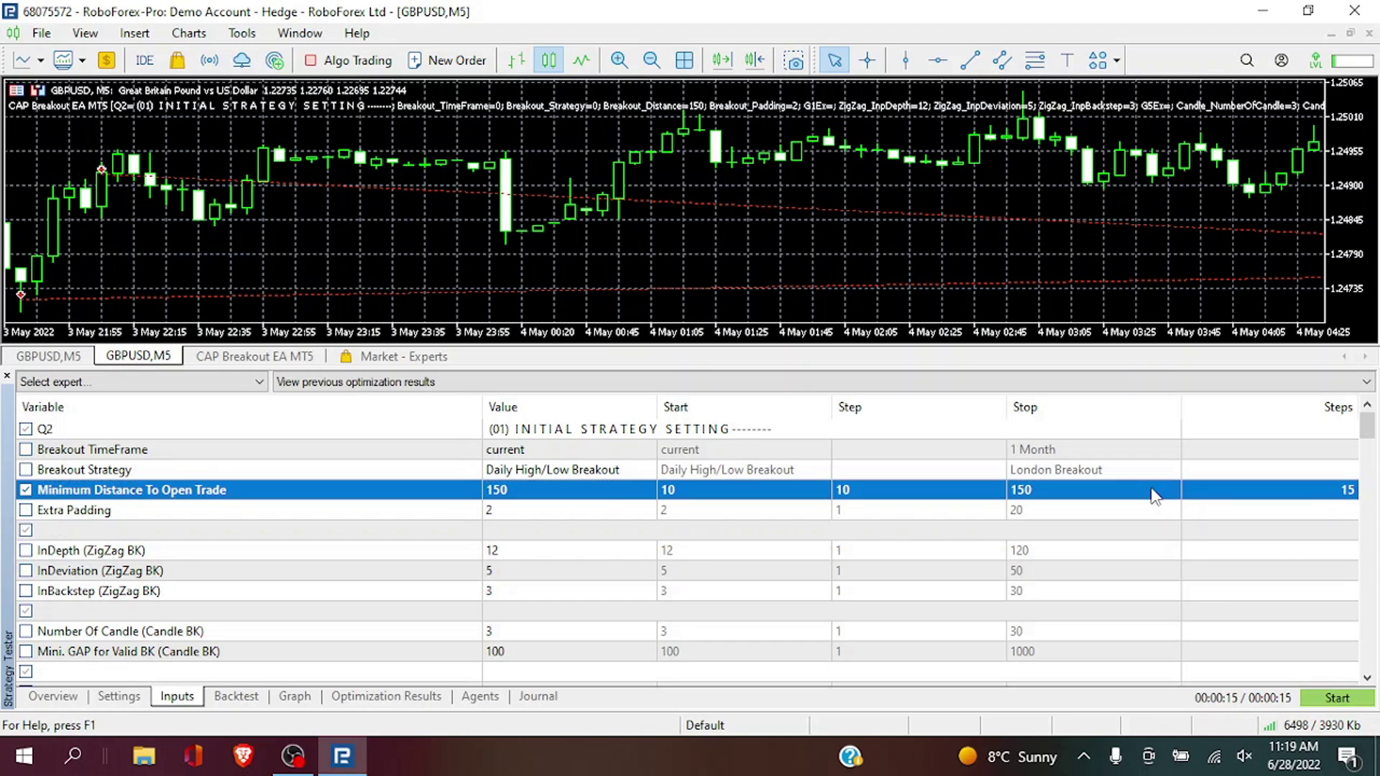
left_click(1337, 699)
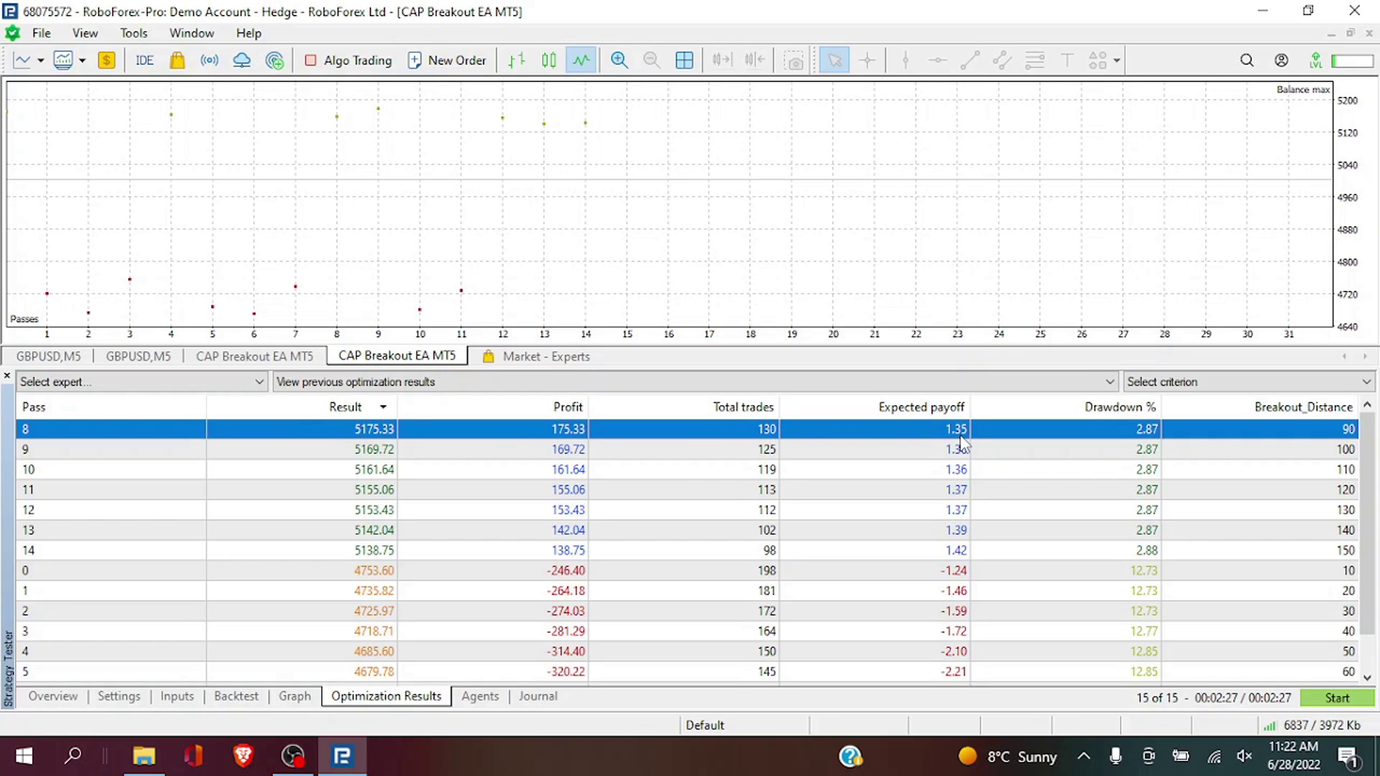
Step: Single-test the Breakout_Distance 90 pass and view its balance and equity curve
right_click(1343, 434)
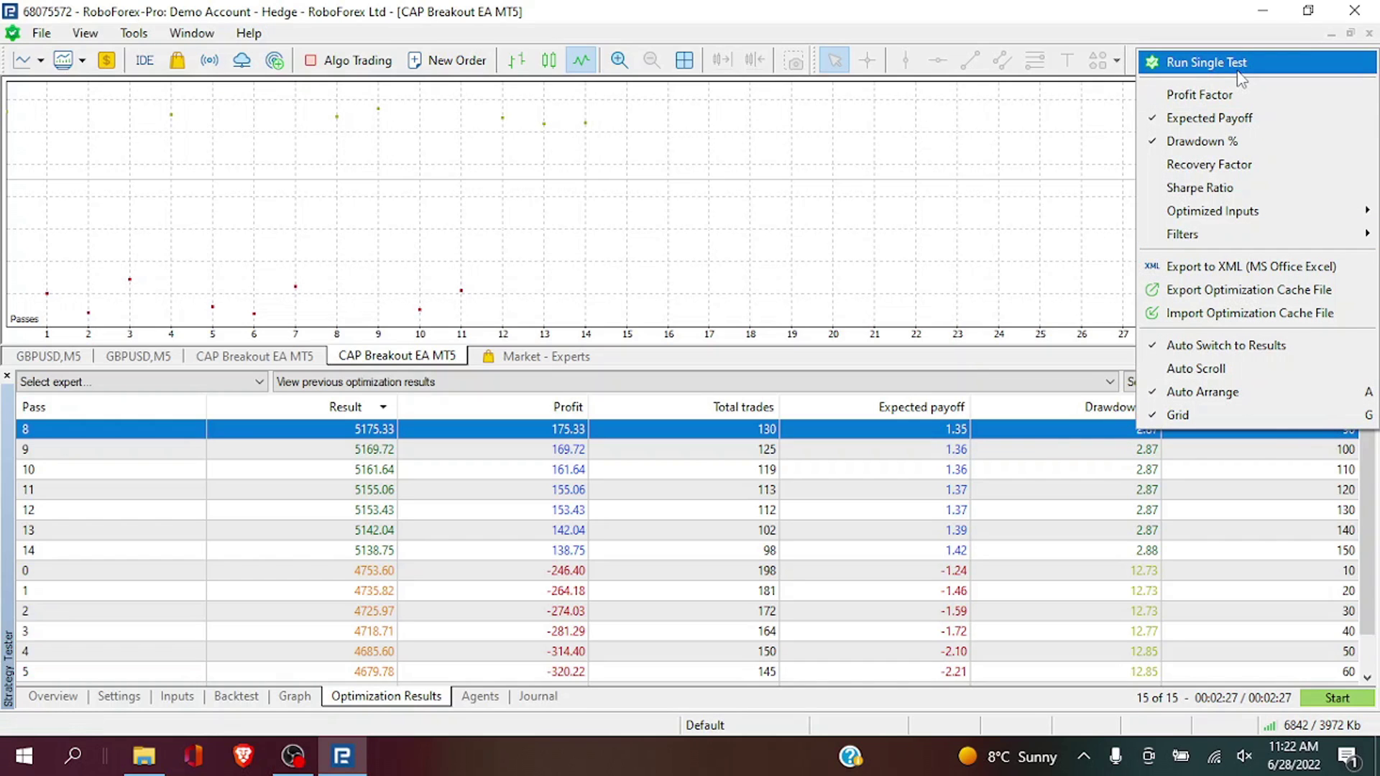
left_click(1237, 72)
left_click(234, 697)
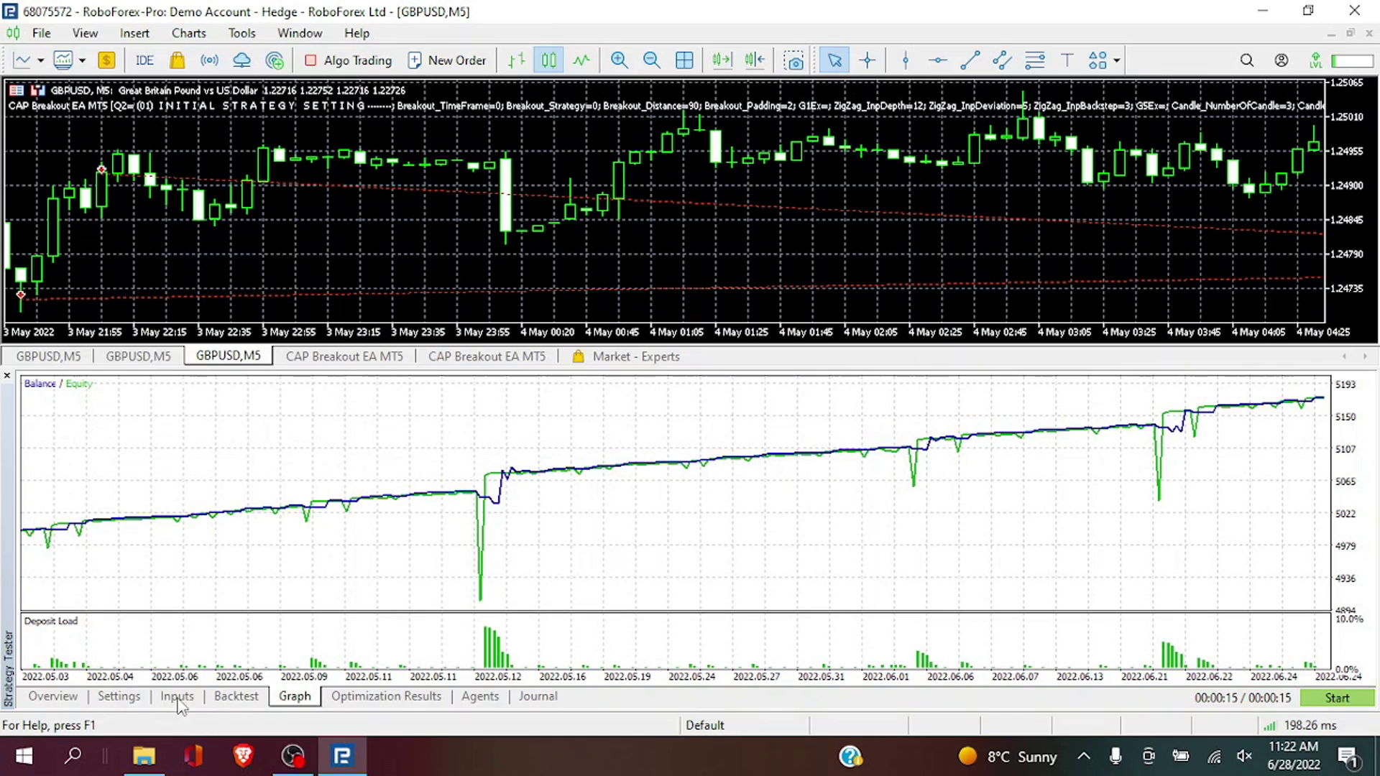
Step: Choose fast genetic optimization and exclude Minimum Distance, keeping it fixed at 90
left_click(128, 698)
left_click(244, 620)
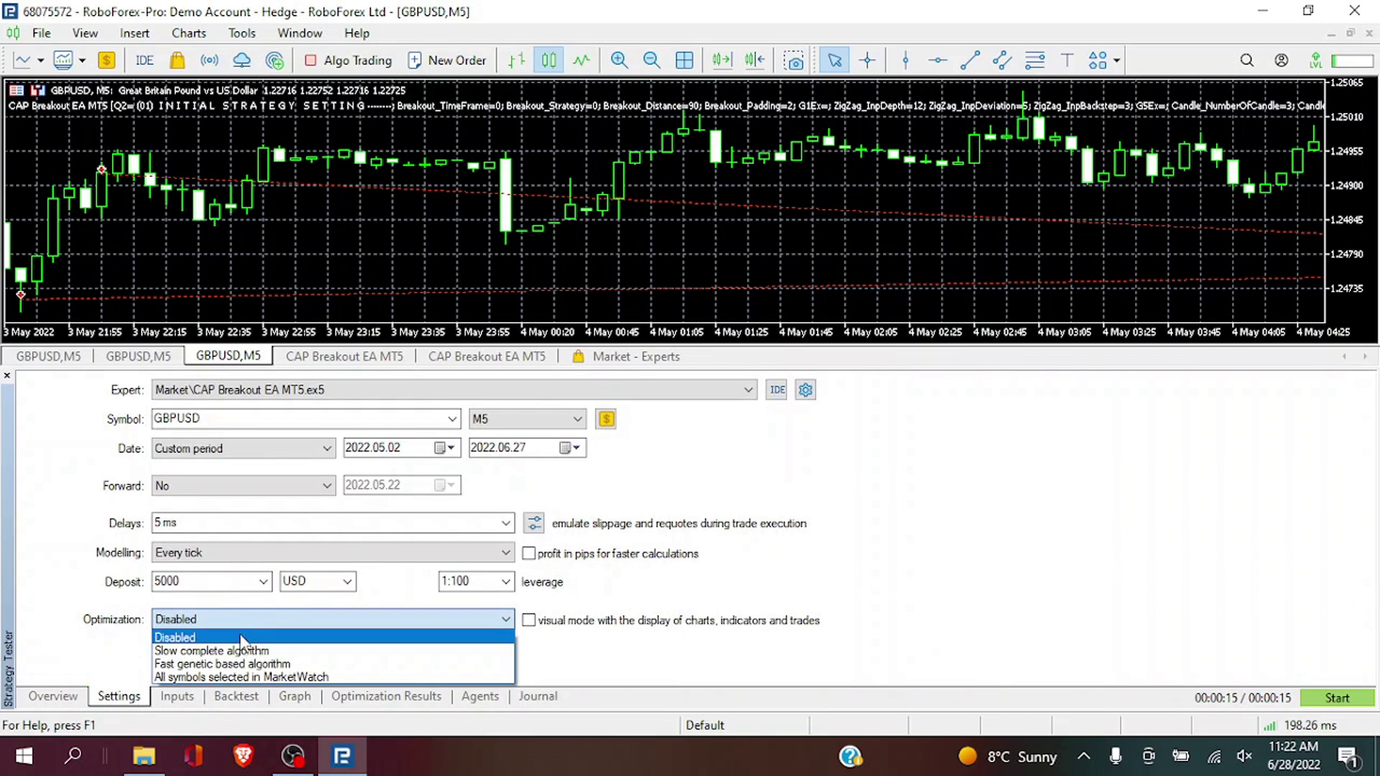
left_click(244, 664)
left_click(179, 698)
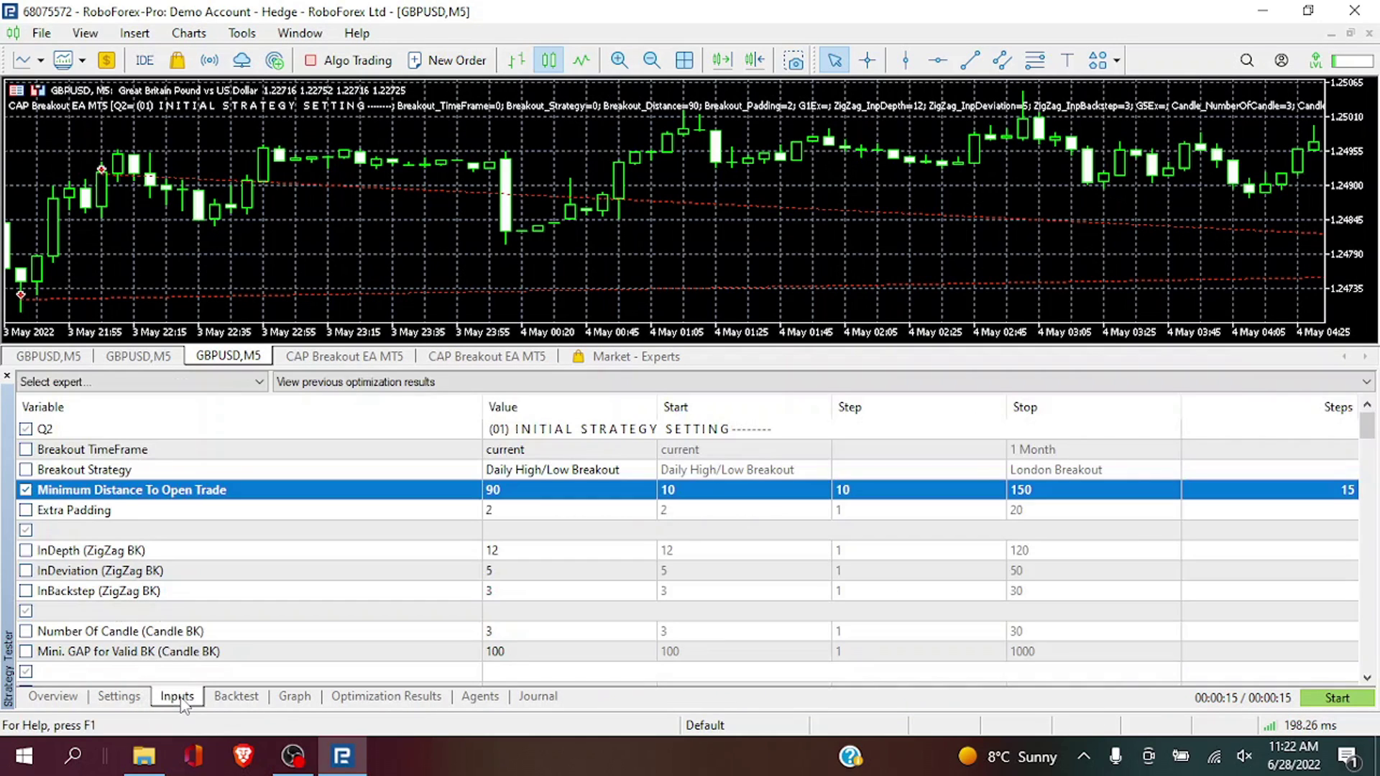
left_click(27, 491)
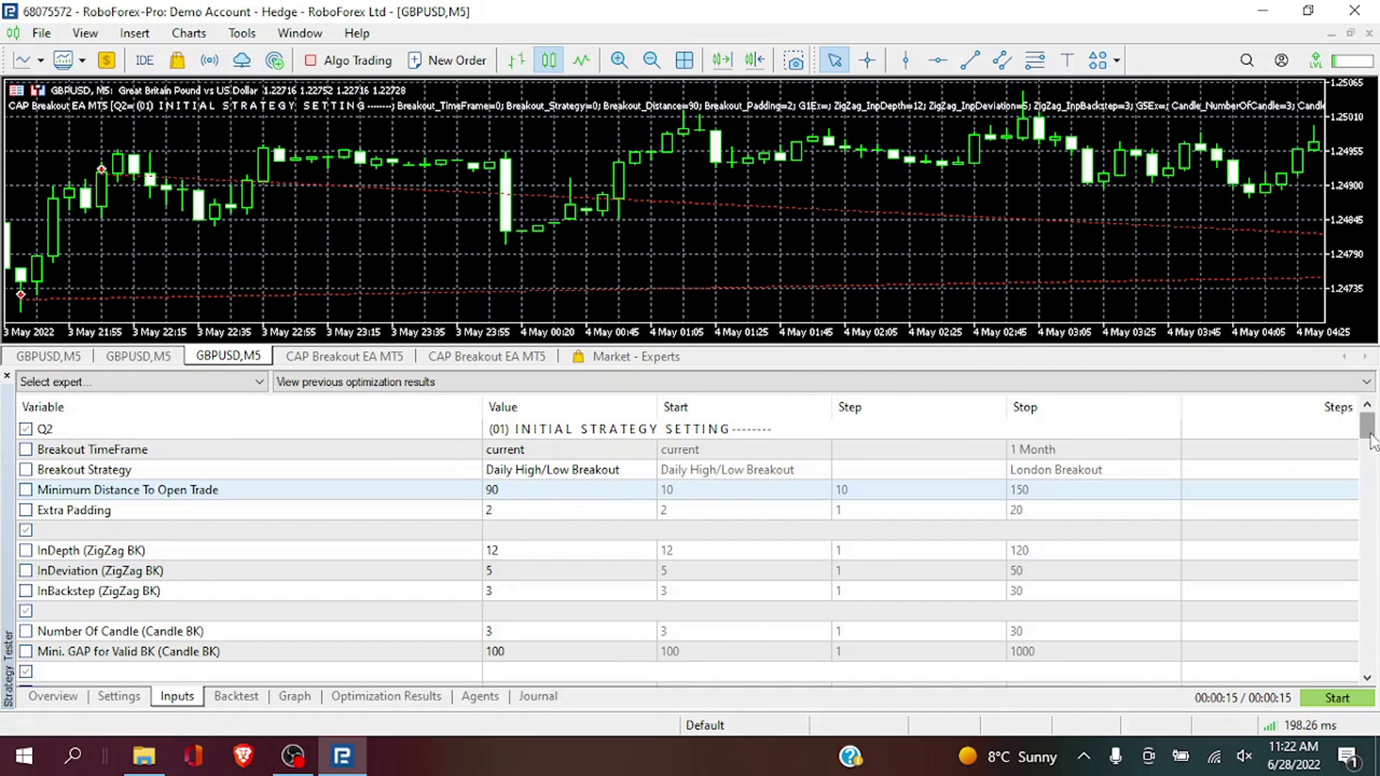
Step: Mark TakeProfit for optimization from 50 to 150 in steps of 10
scroll(1377, 452, "down", 7)
left_click_drag(1377, 485, 1377, 530)
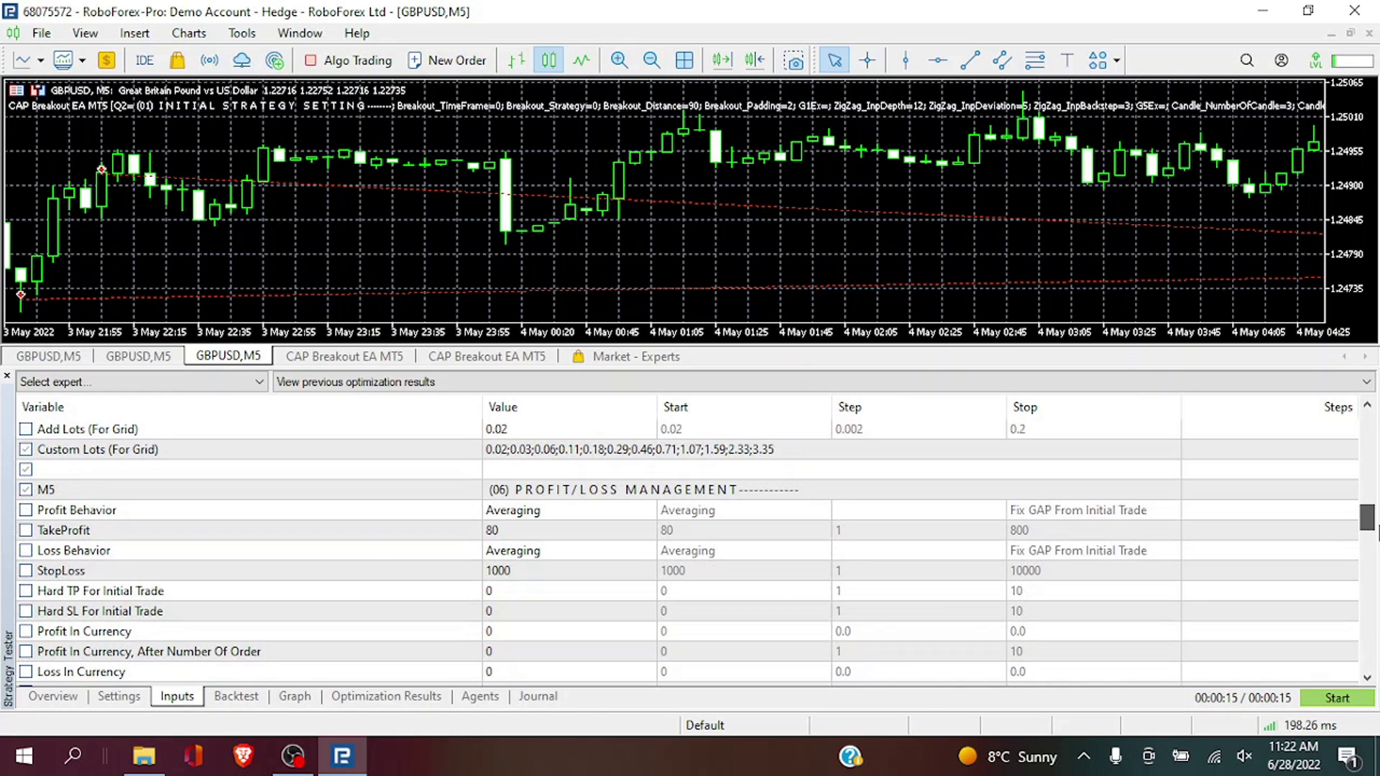
left_click(26, 530)
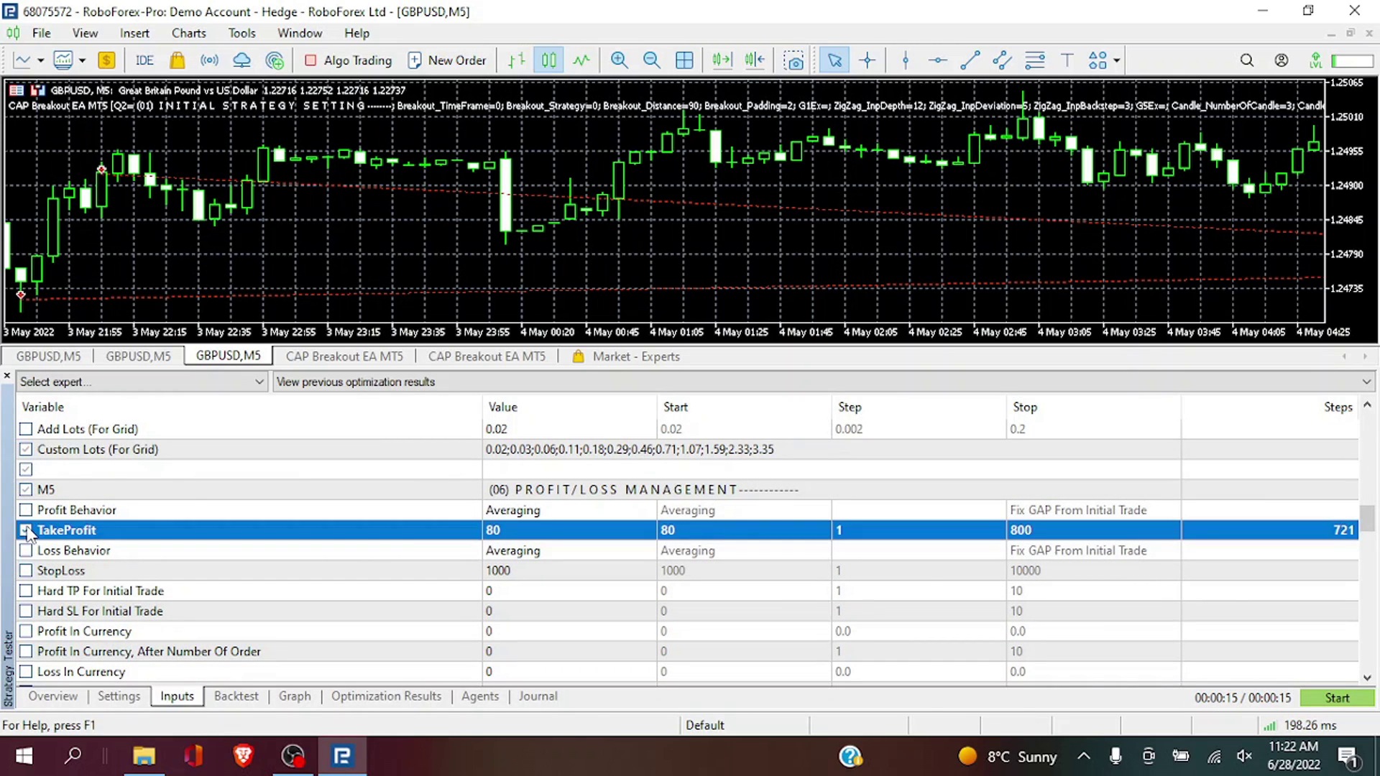
double_click(695, 533)
type("50")
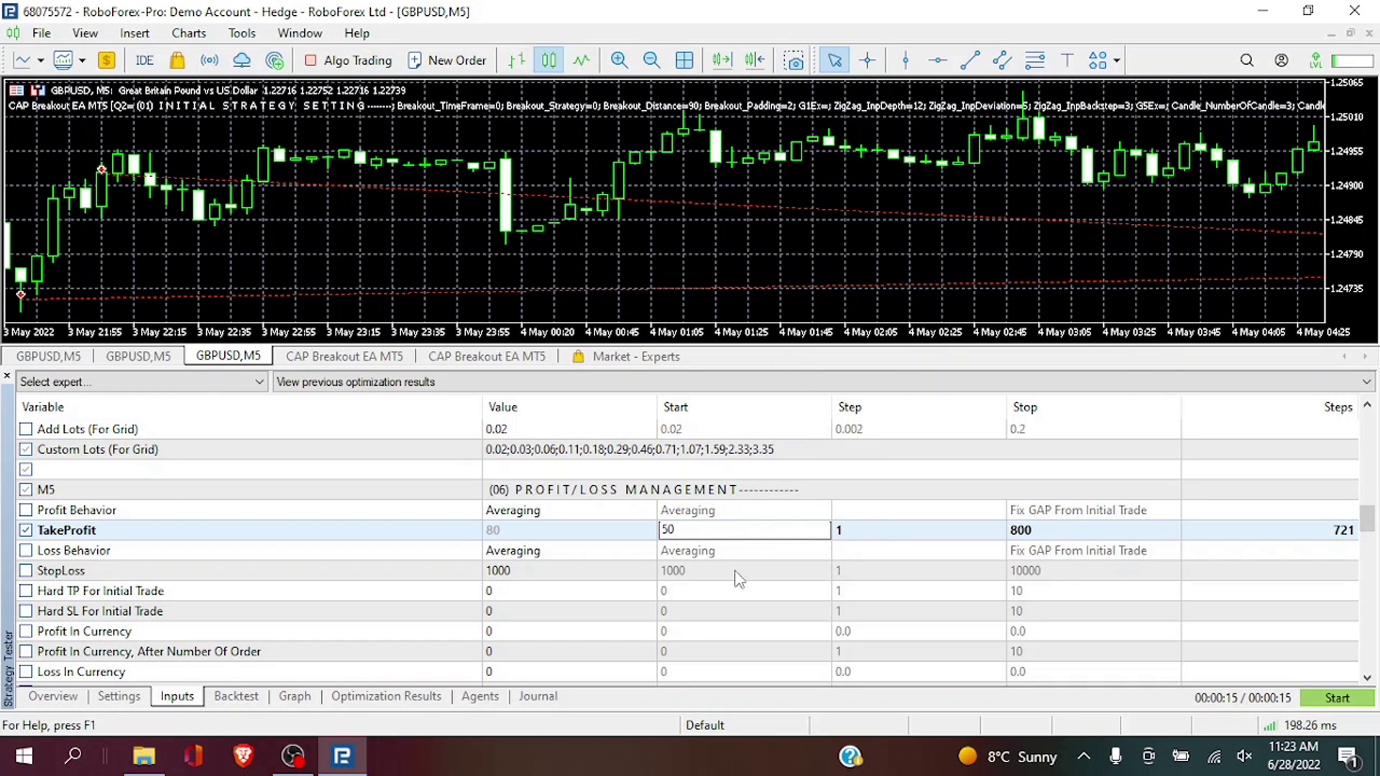
double_click(872, 532)
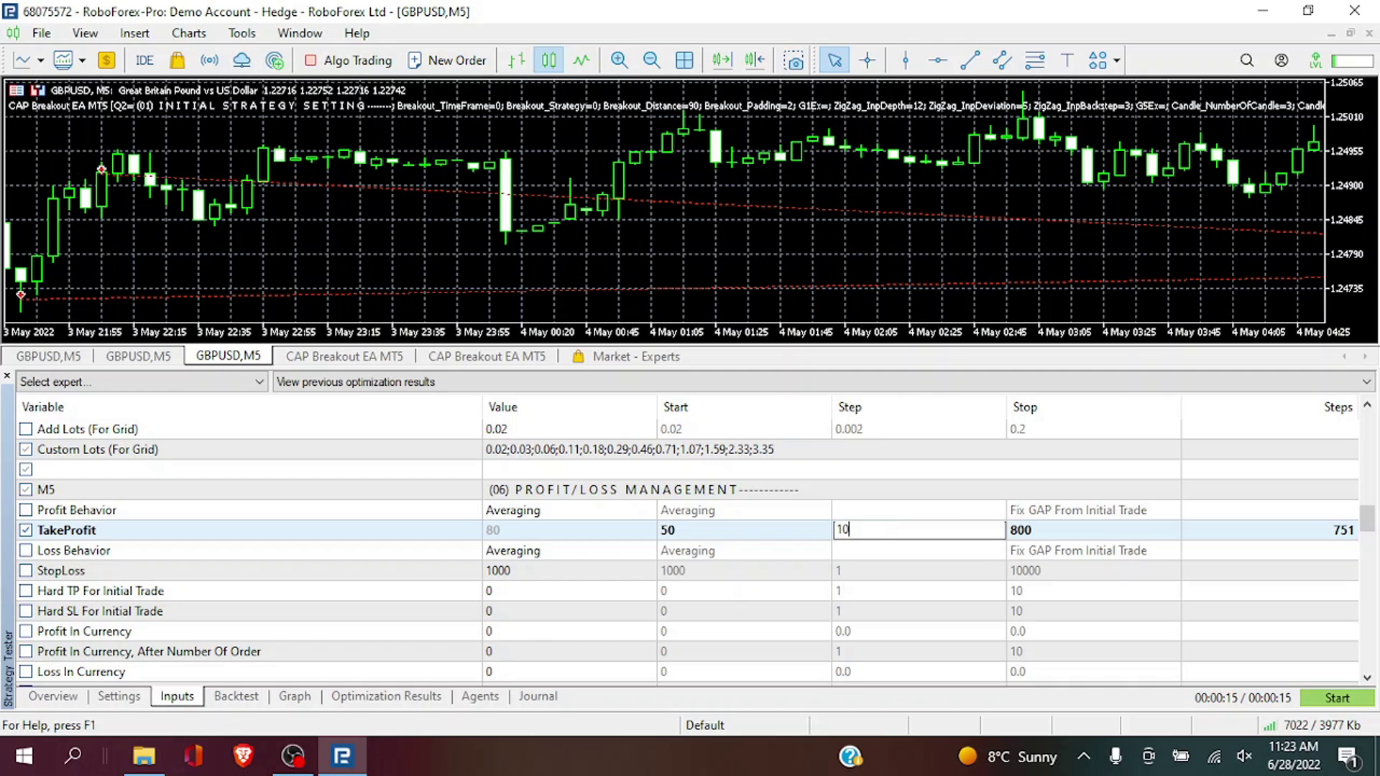
type("10")
double_click(1053, 530)
type("15")
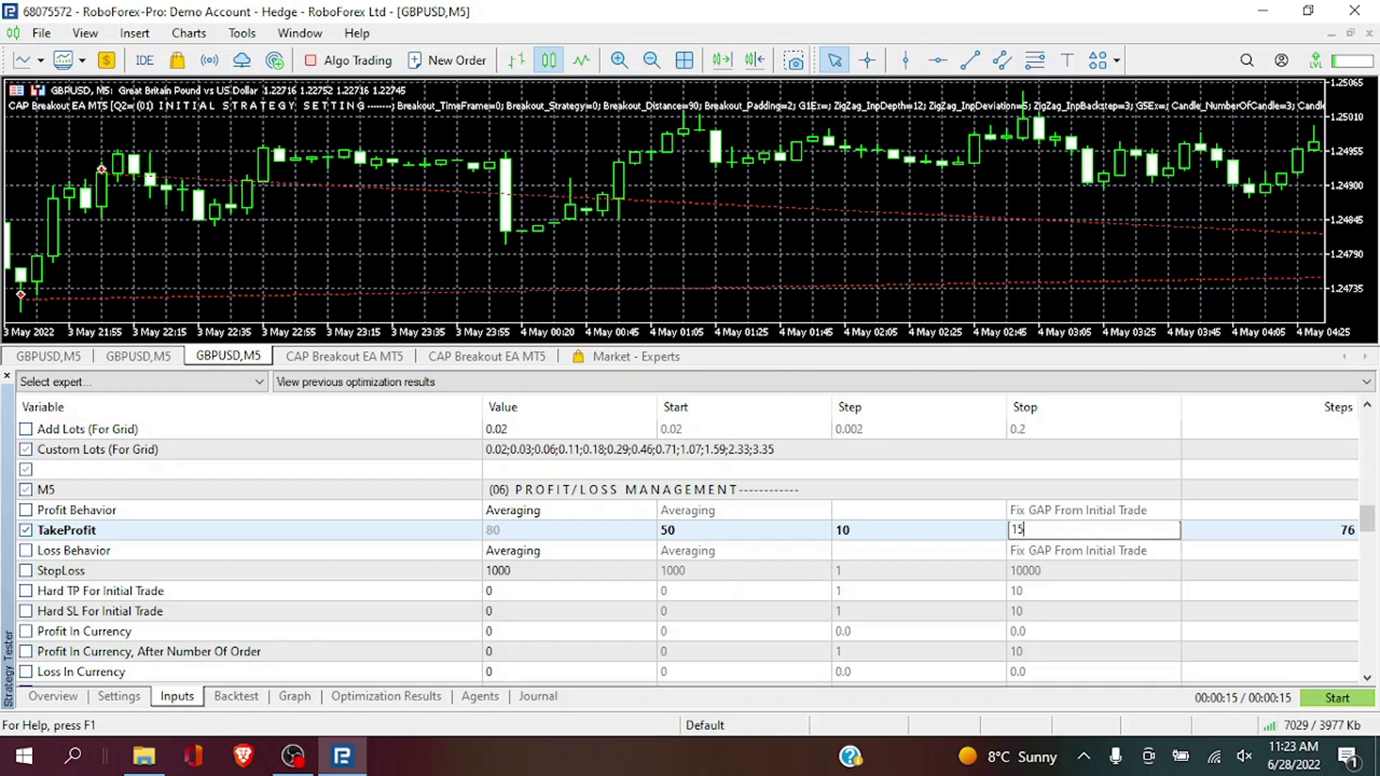
type("0")
key("Return")
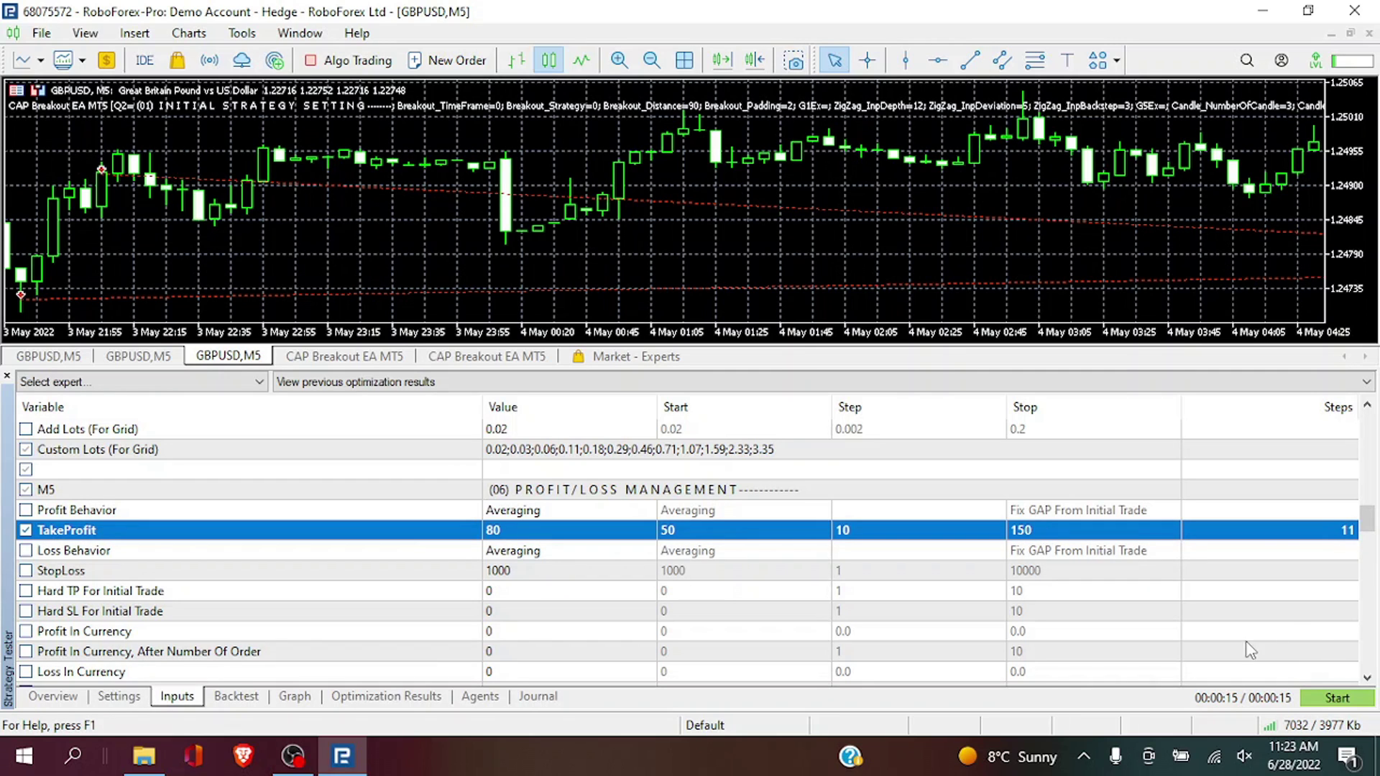
Step: Run the TakeProfit optimization, then single-test best pass 10 (TakeProfit 150) and view its graph
left_click(1325, 697)
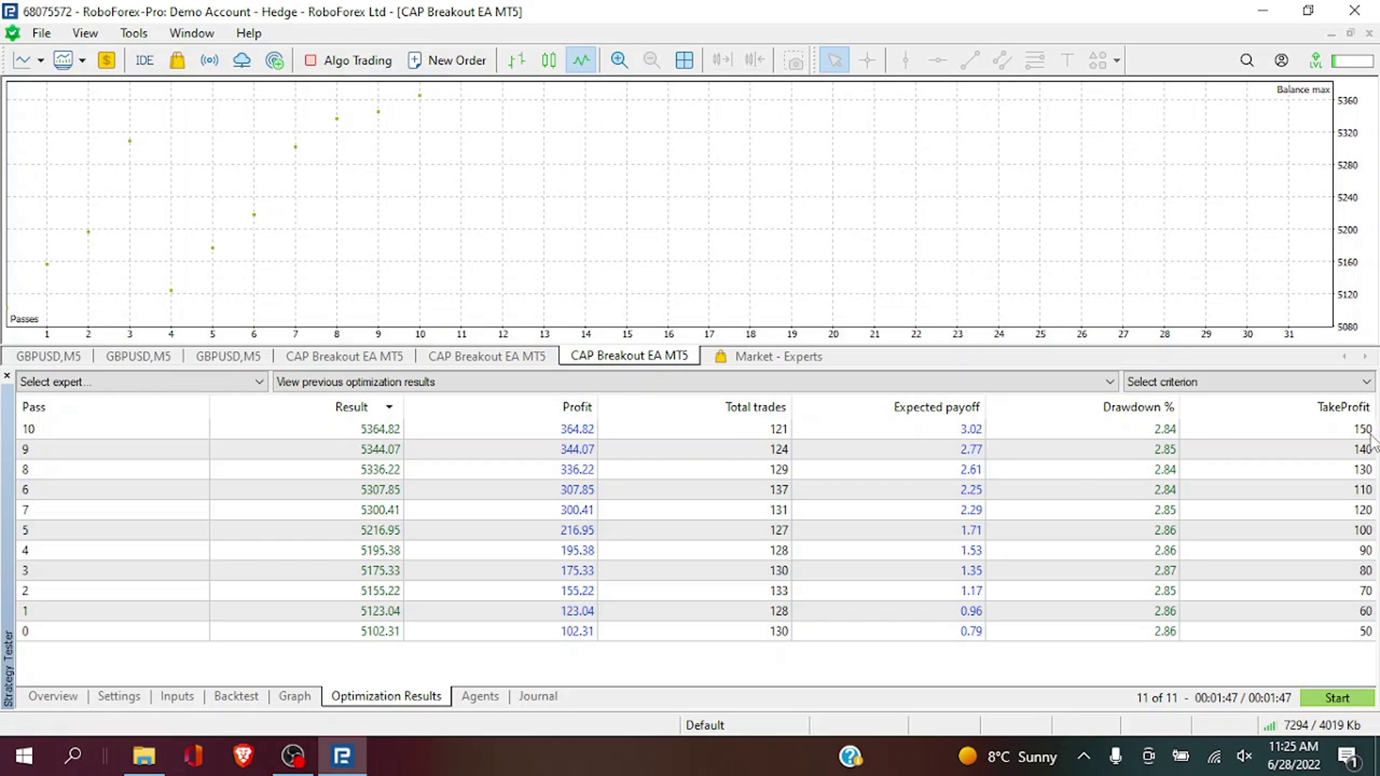
left_click(863, 433)
right_click(864, 437)
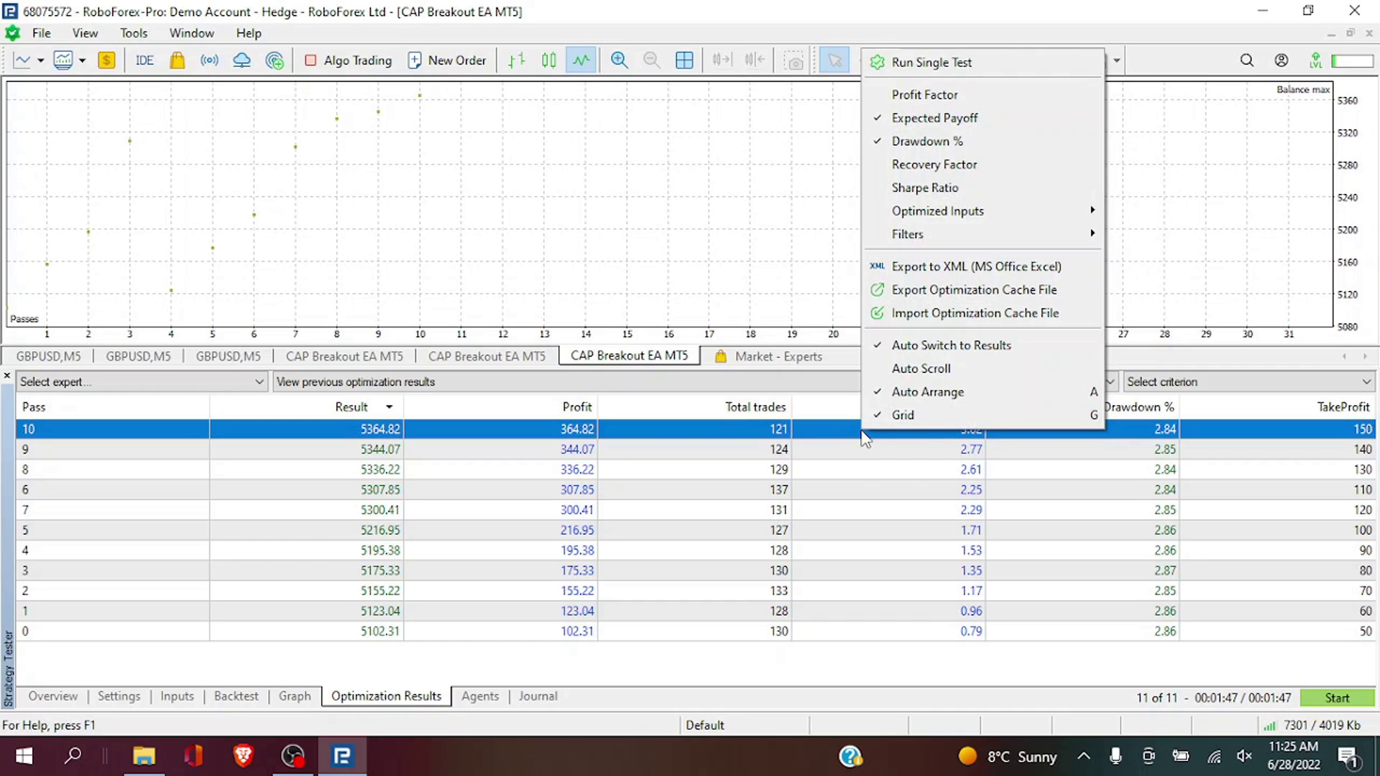
left_click(982, 65)
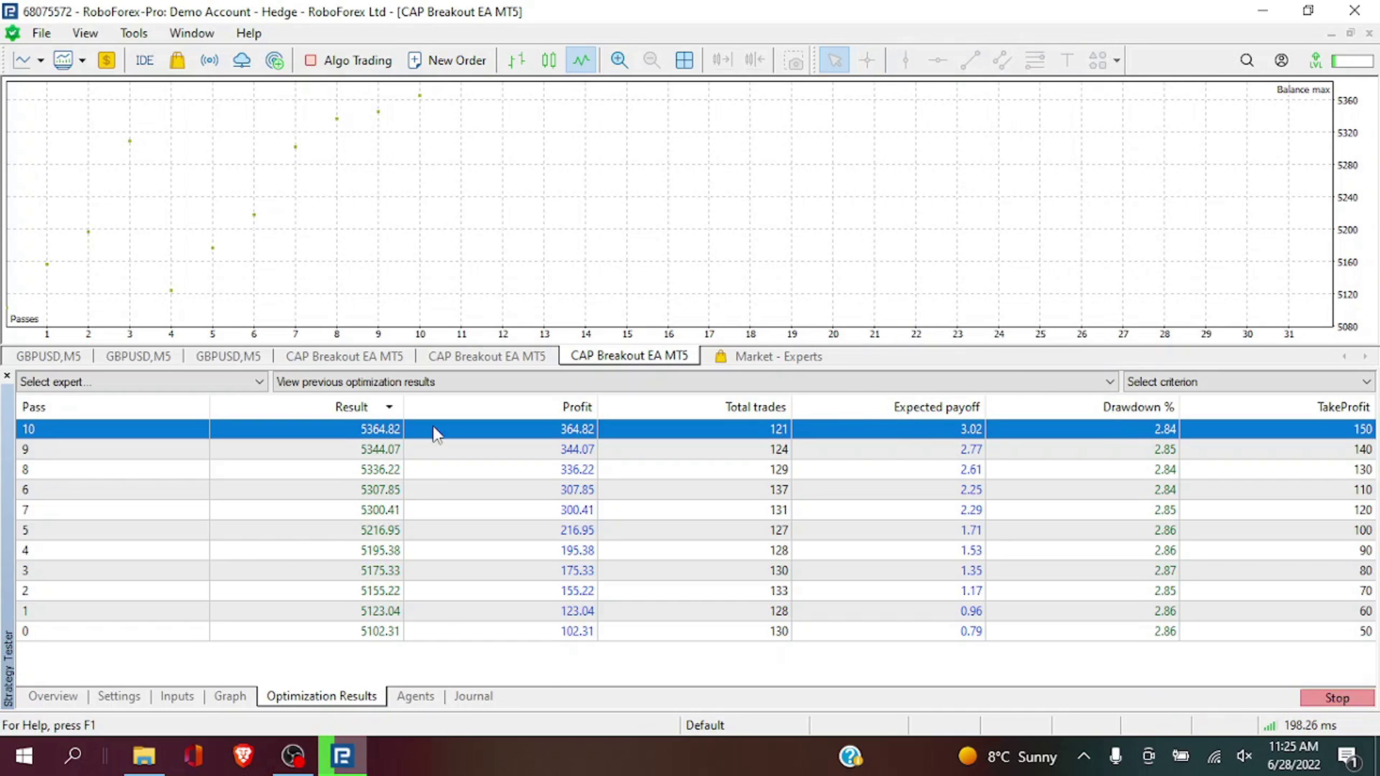
left_click(231, 697)
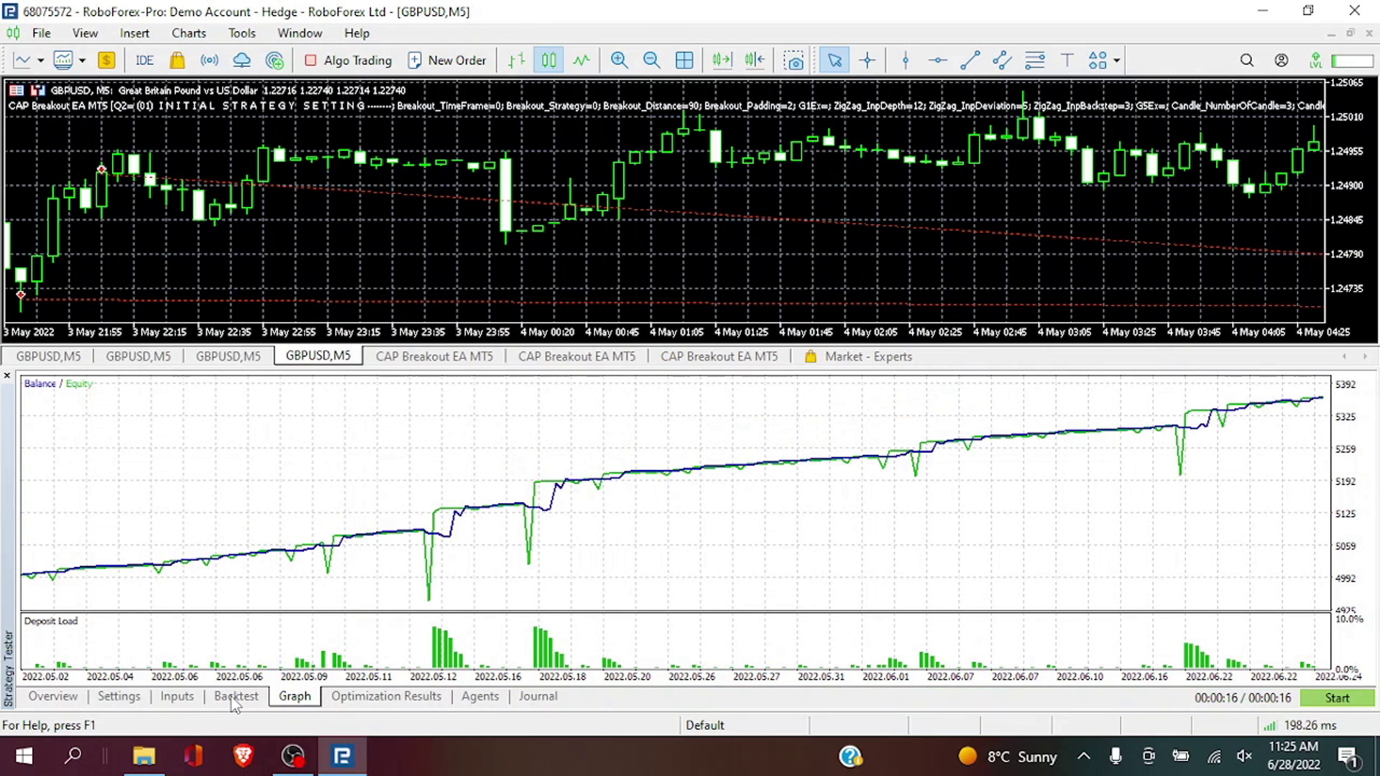
Step: Save the tested pass's input parameters as CAP Breakout EA_1000.set in MQL5\Experts\Advisors
left_click(177, 696)
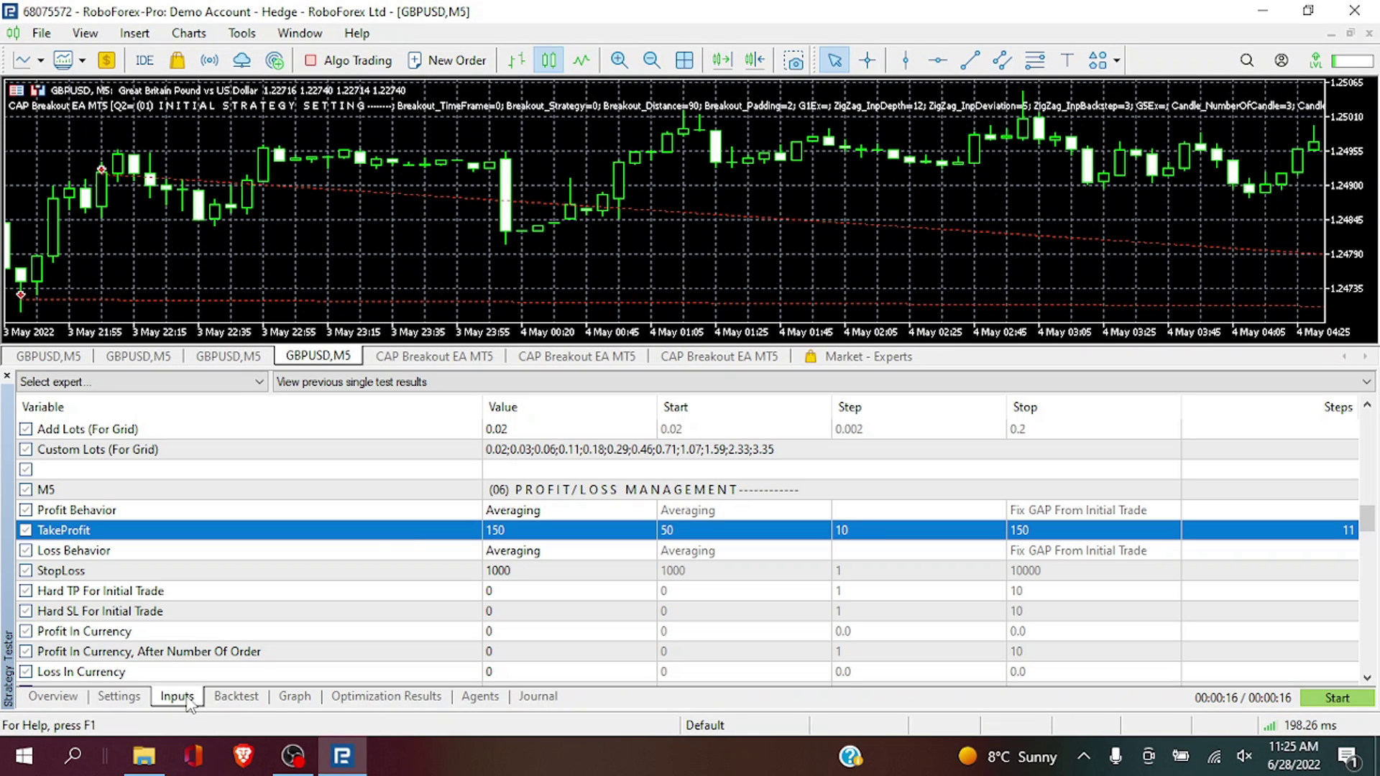
right_click(541, 530)
left_click(579, 564)
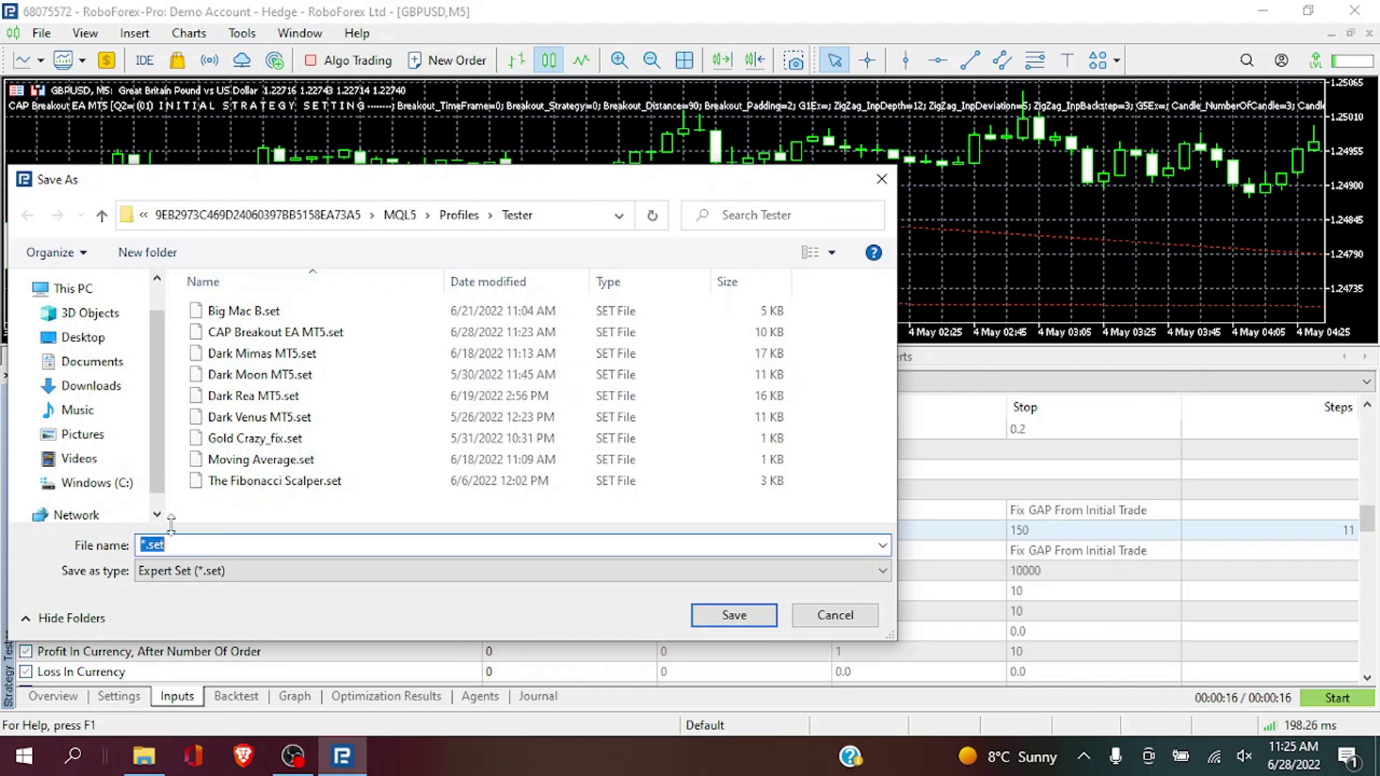
left_click(148, 541)
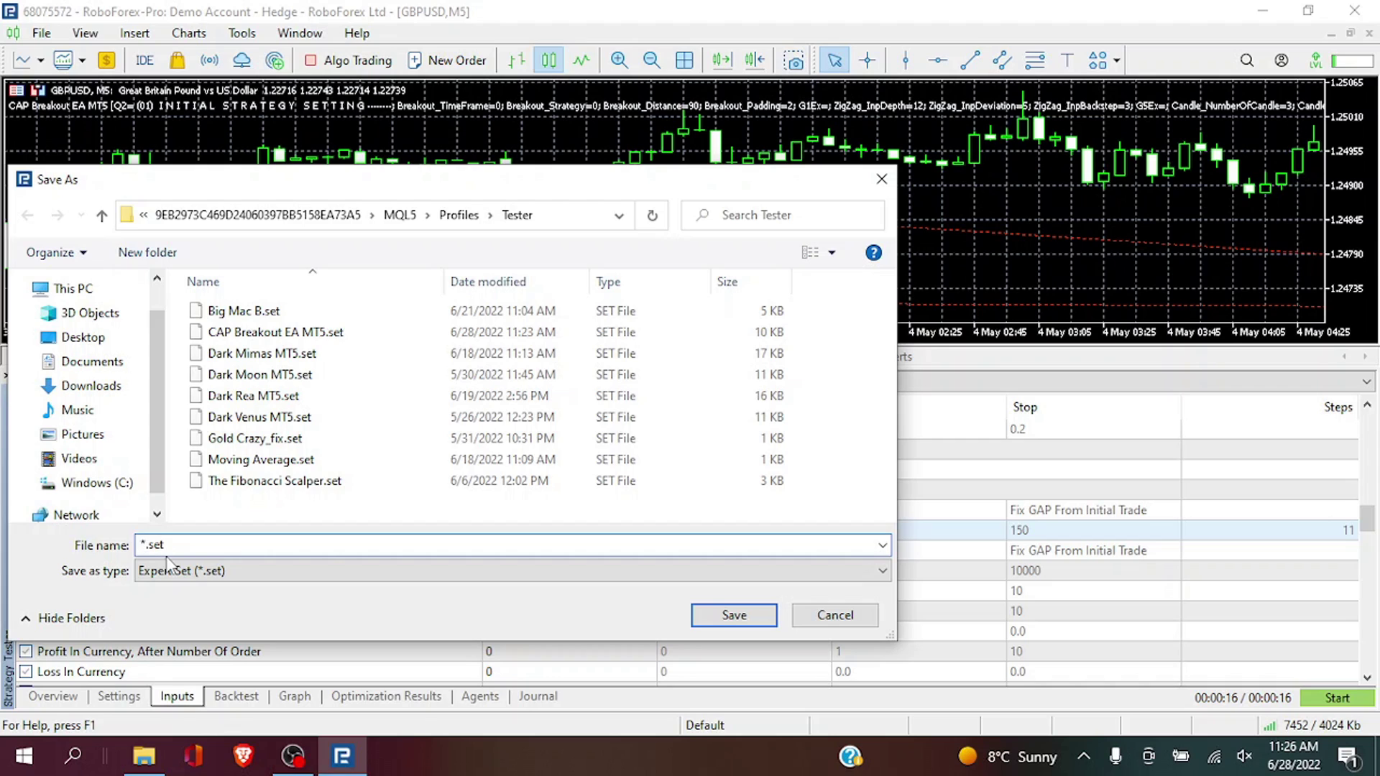
type("CAP Breakout ")
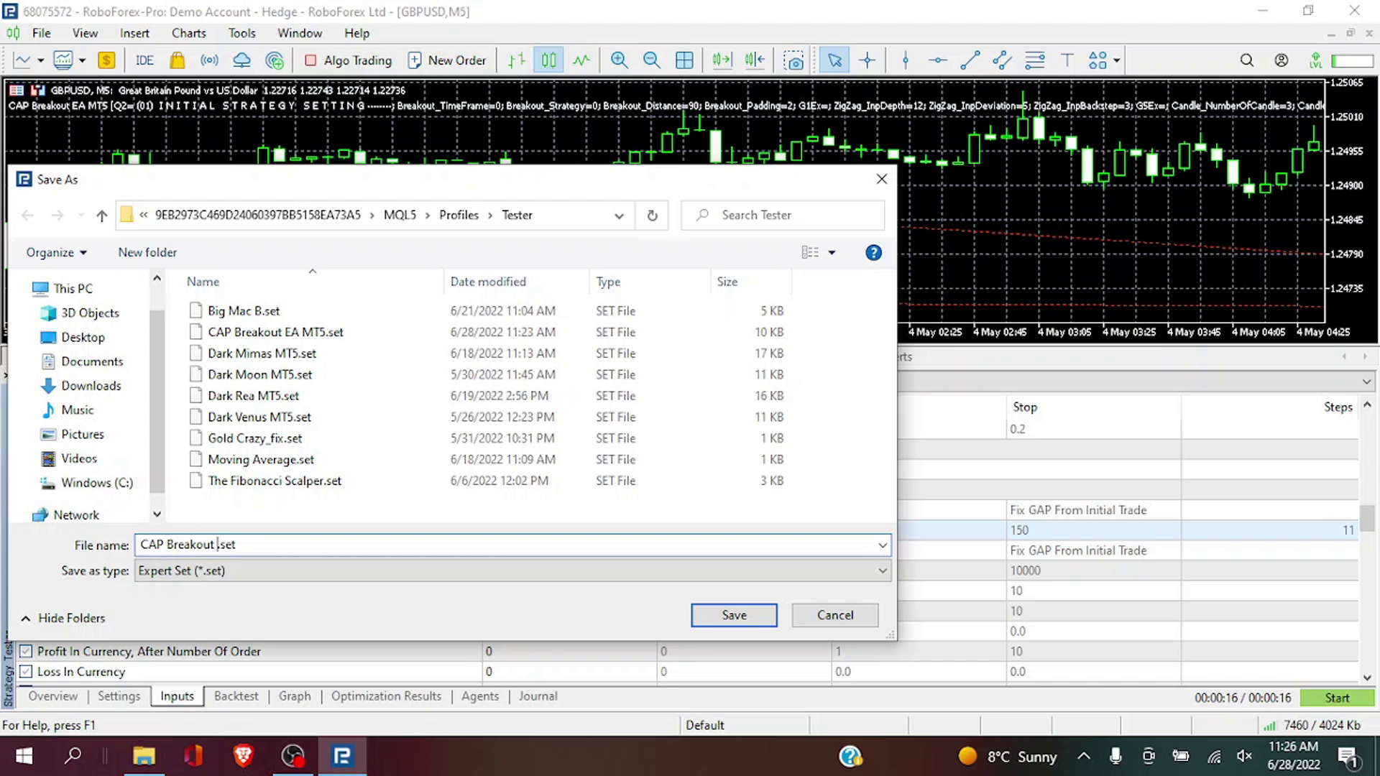
type("EA_1000")
left_click(400, 215)
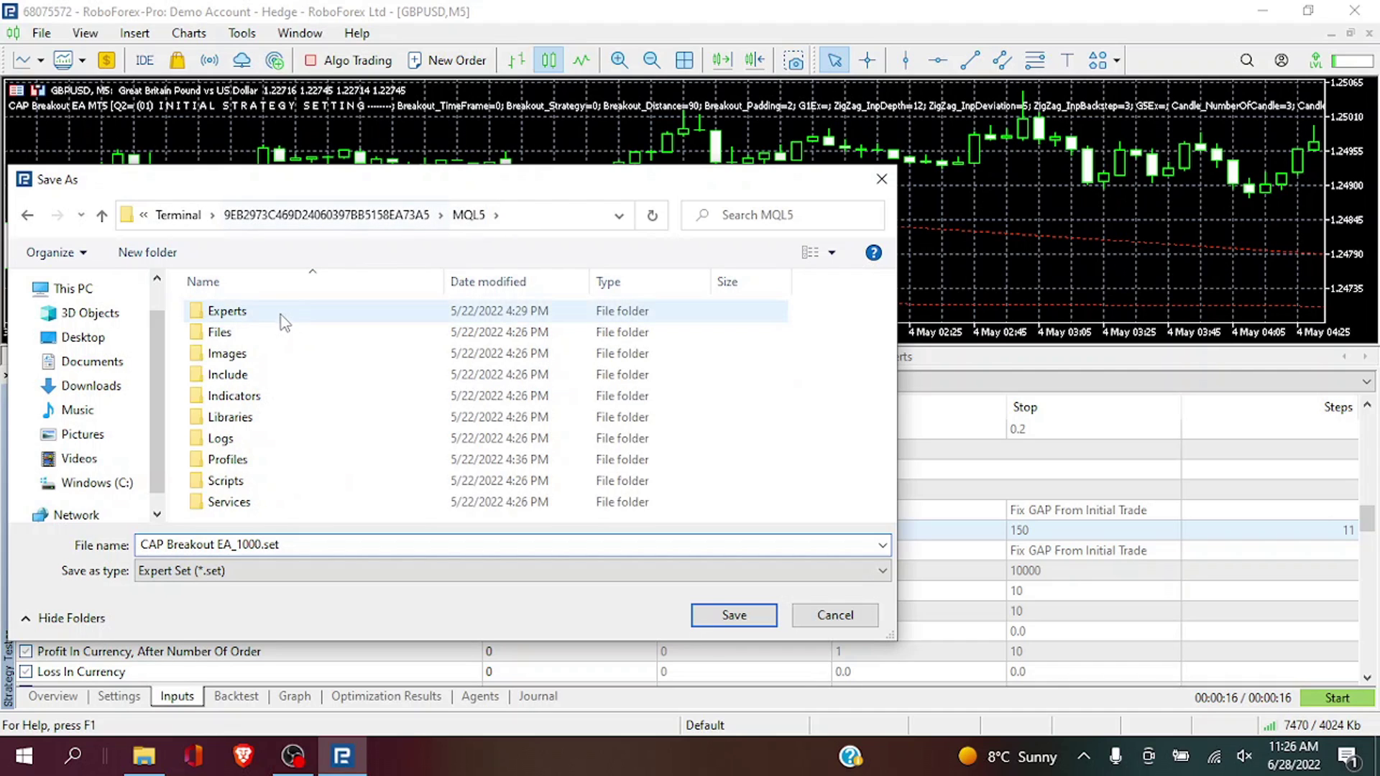
left_click(279, 313)
double_click(278, 314)
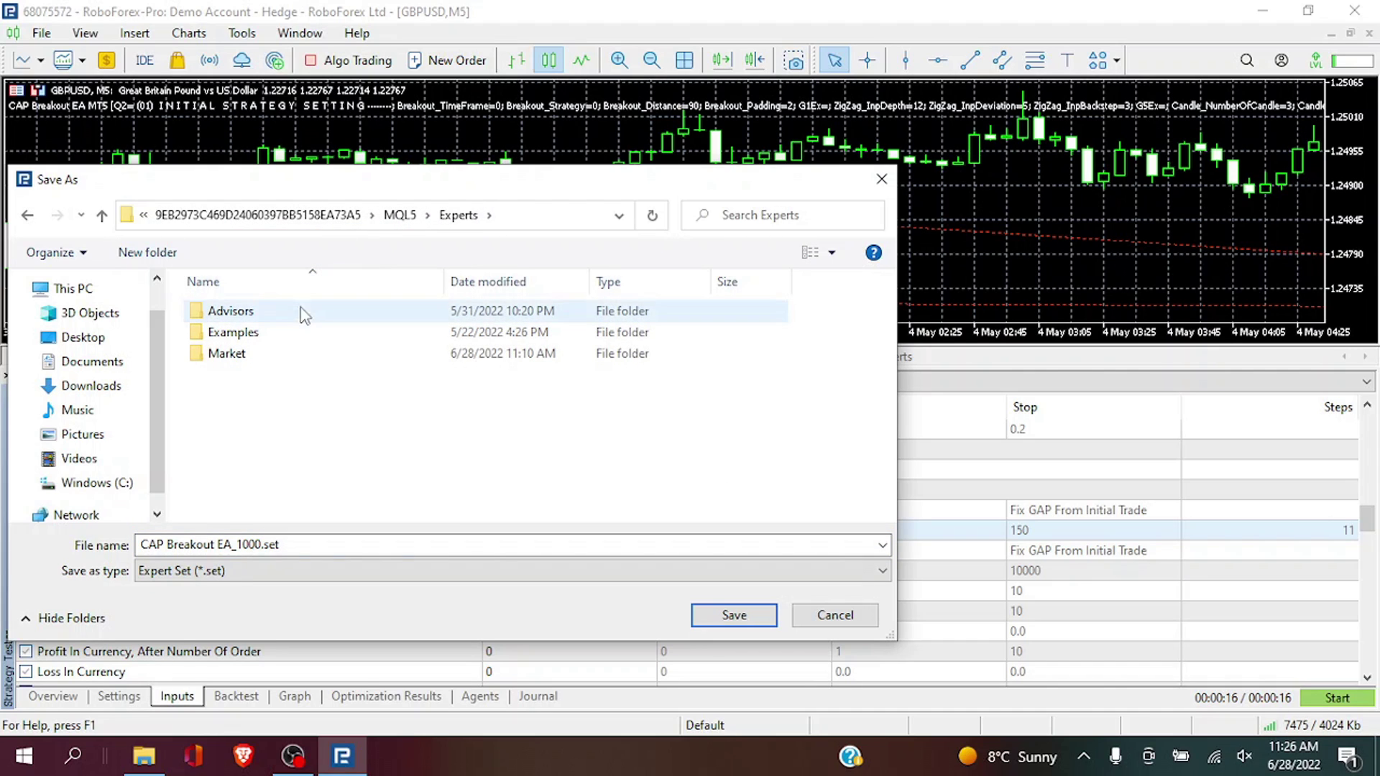
left_click(305, 321)
double_click(305, 321)
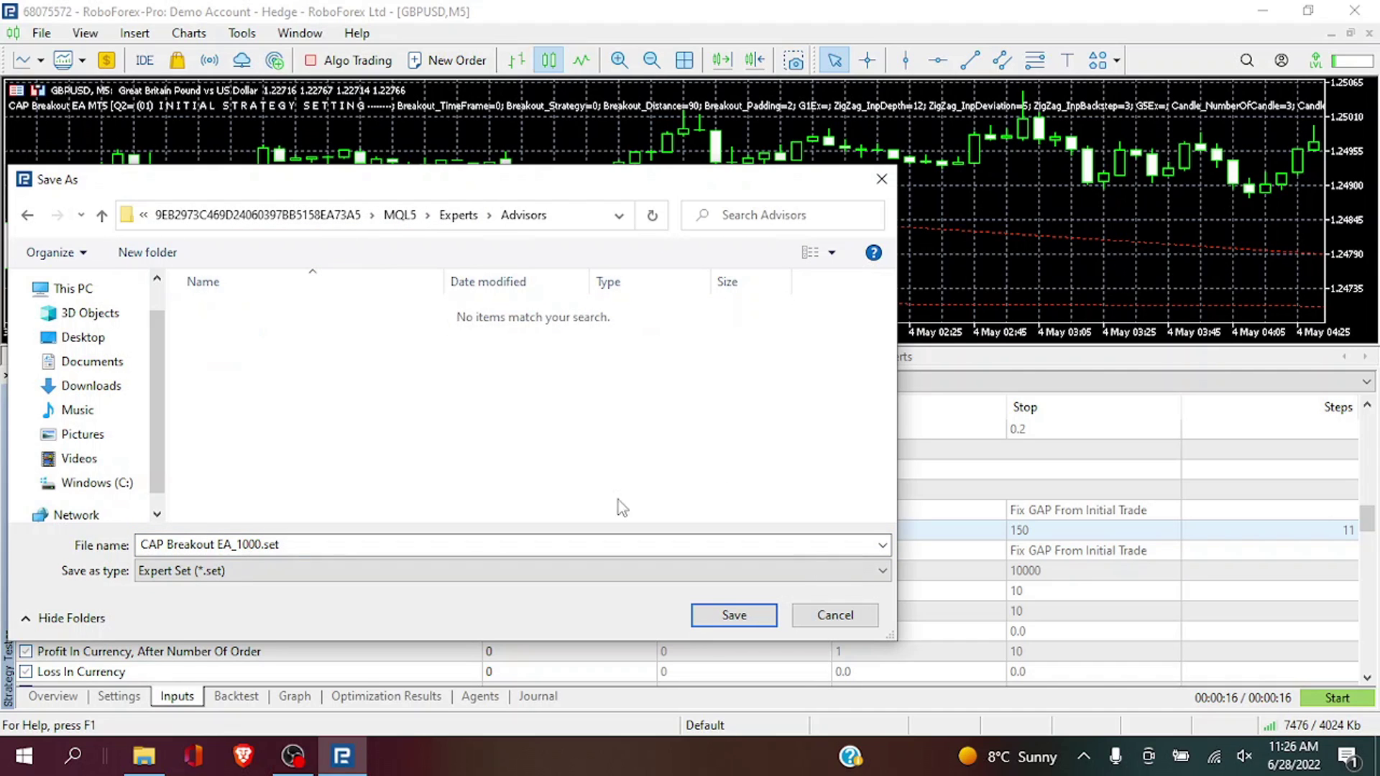
left_click(733, 616)
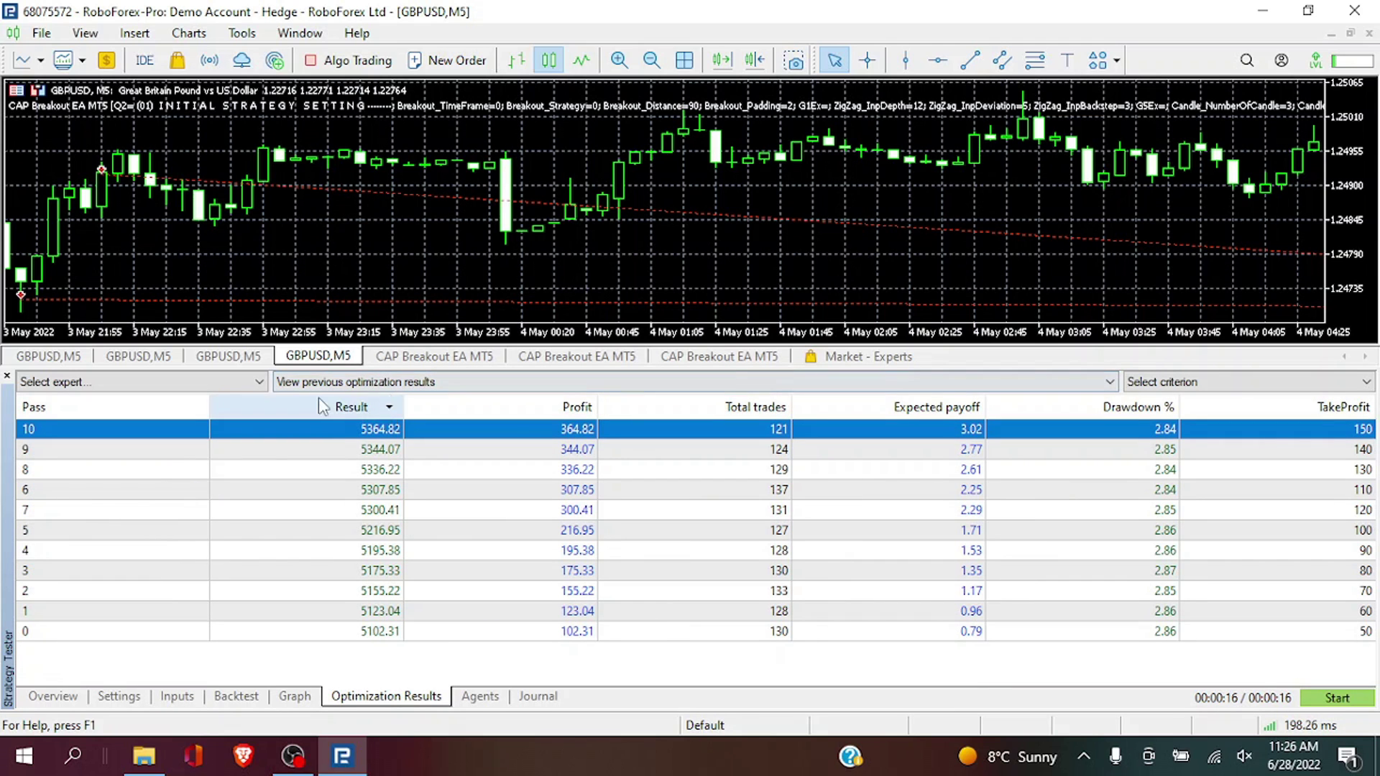
Step: Load the 2022.06.28 11:17:41 optimization results for CAP Breakout EA MT5
left_click(217, 387)
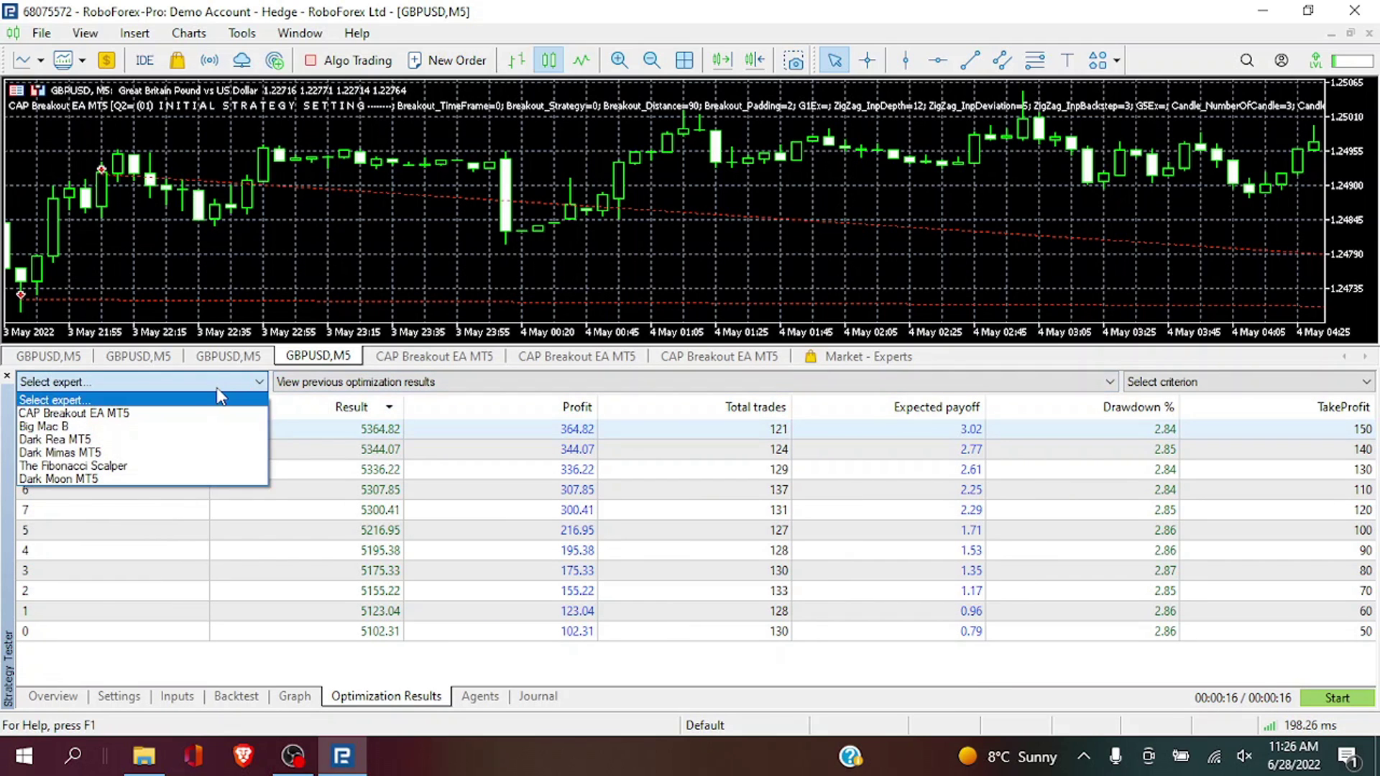
left_click(195, 420)
left_click(355, 381)
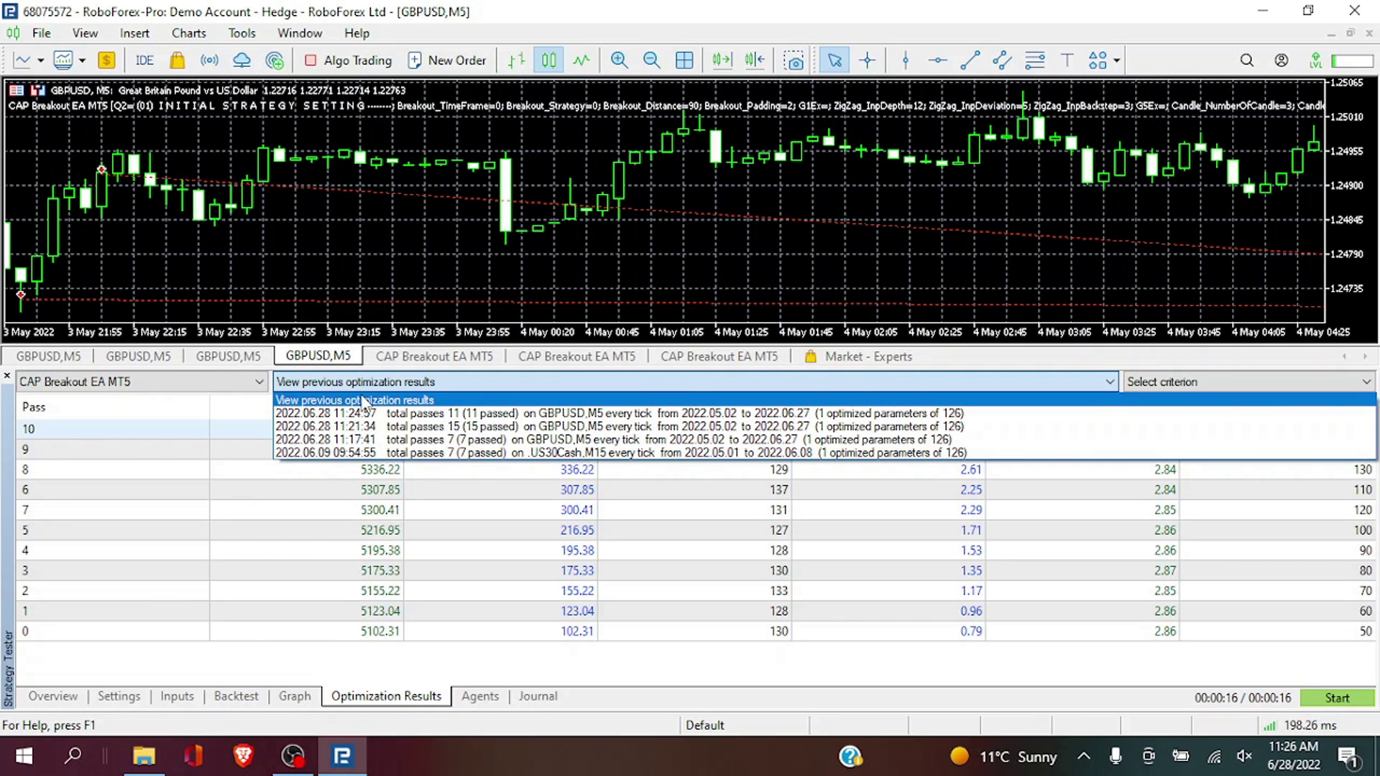
left_click(392, 440)
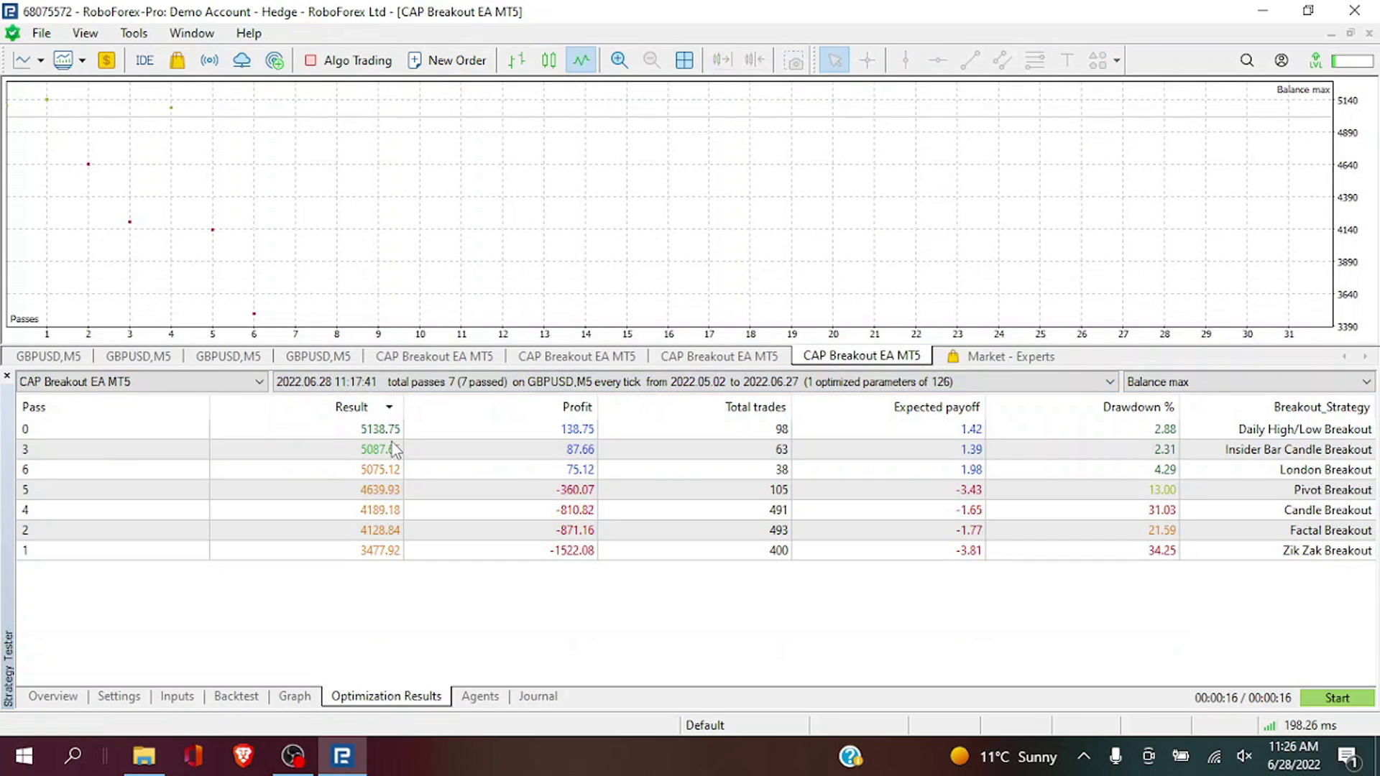
Step: Run a single test of pass 3, Insider Bar Candle Breakout, and view its balance graph
left_click(553, 451)
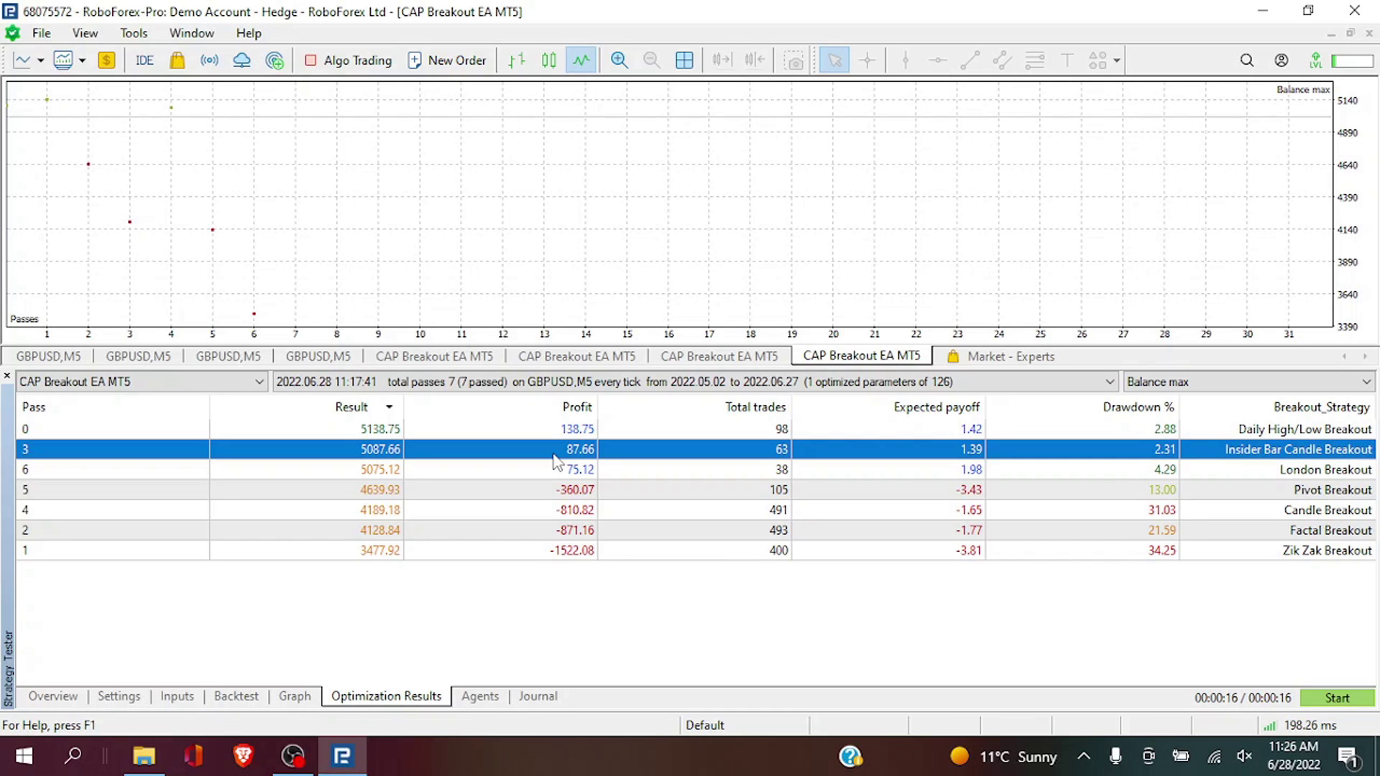
right_click(556, 461)
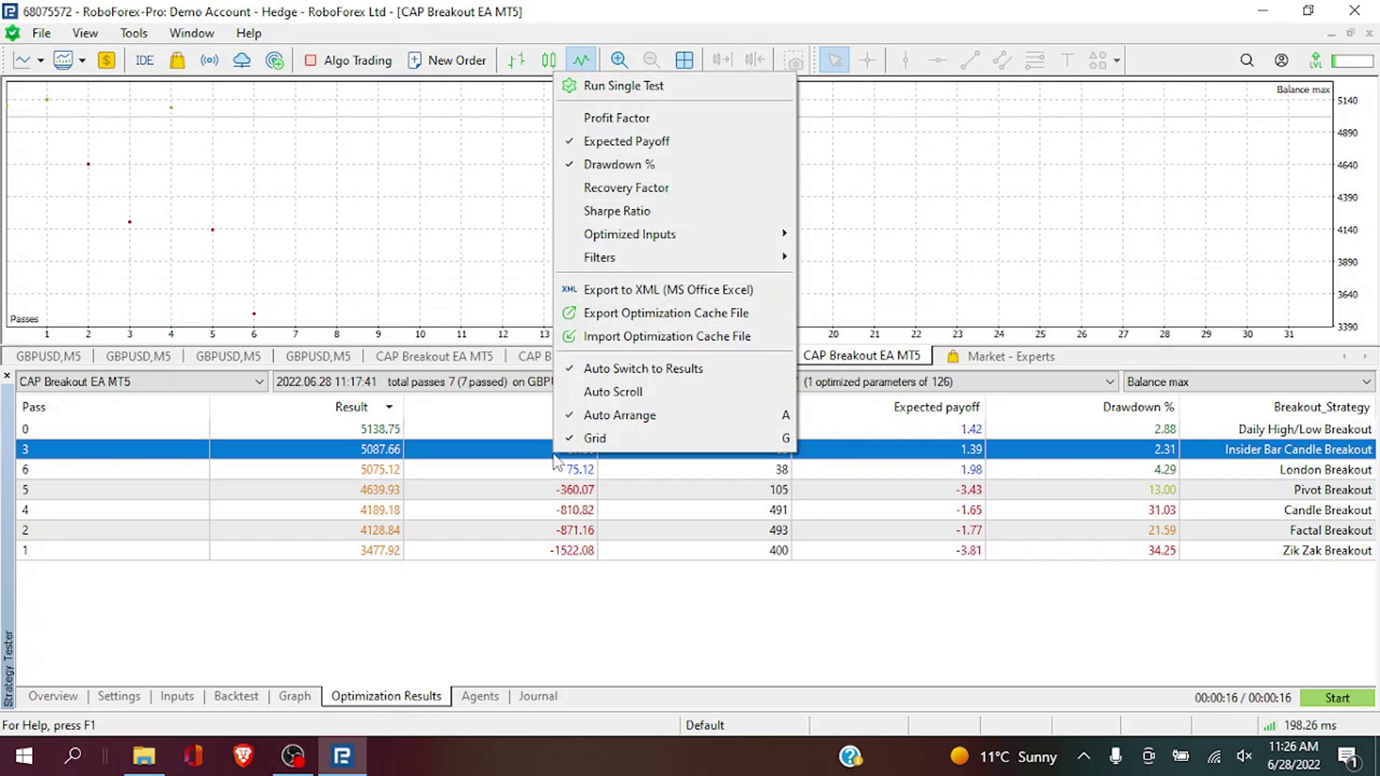
left_click(706, 93)
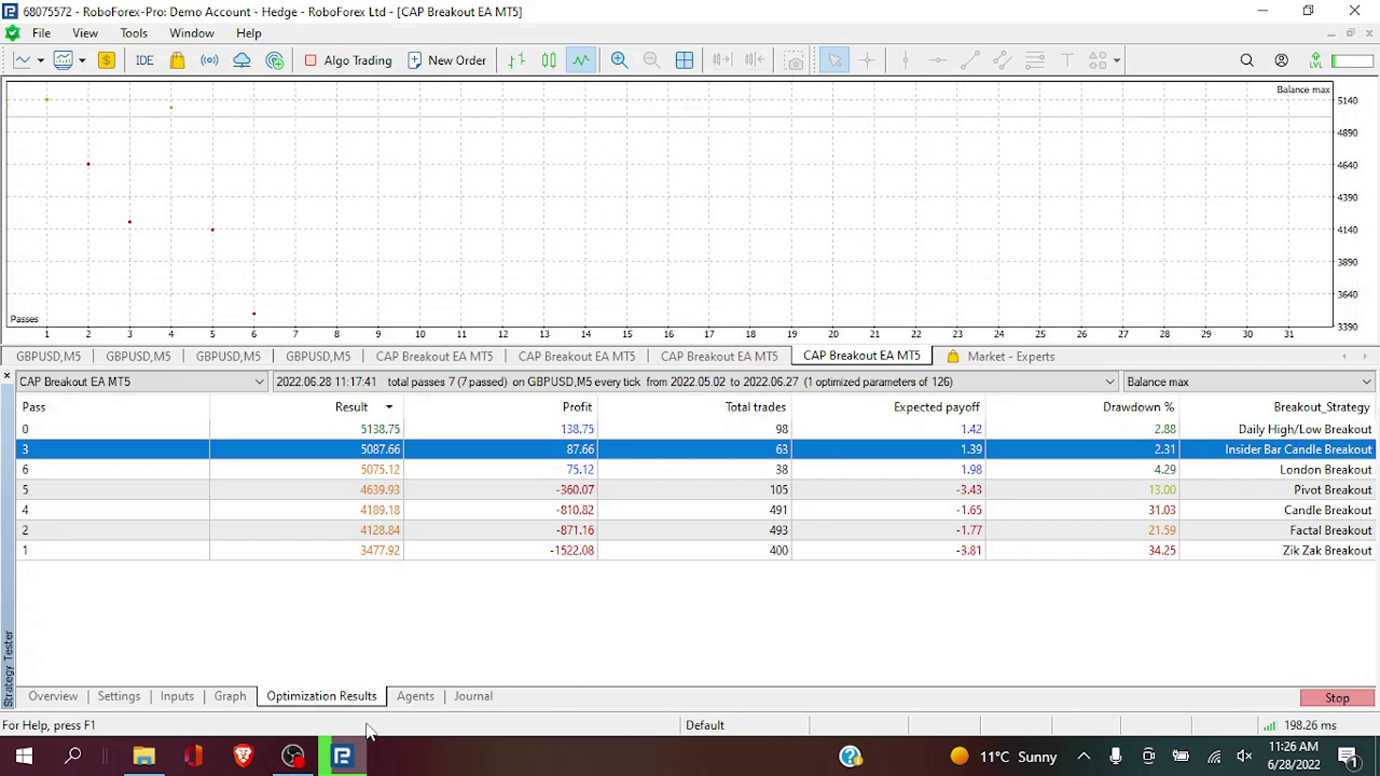
left_click(240, 699)
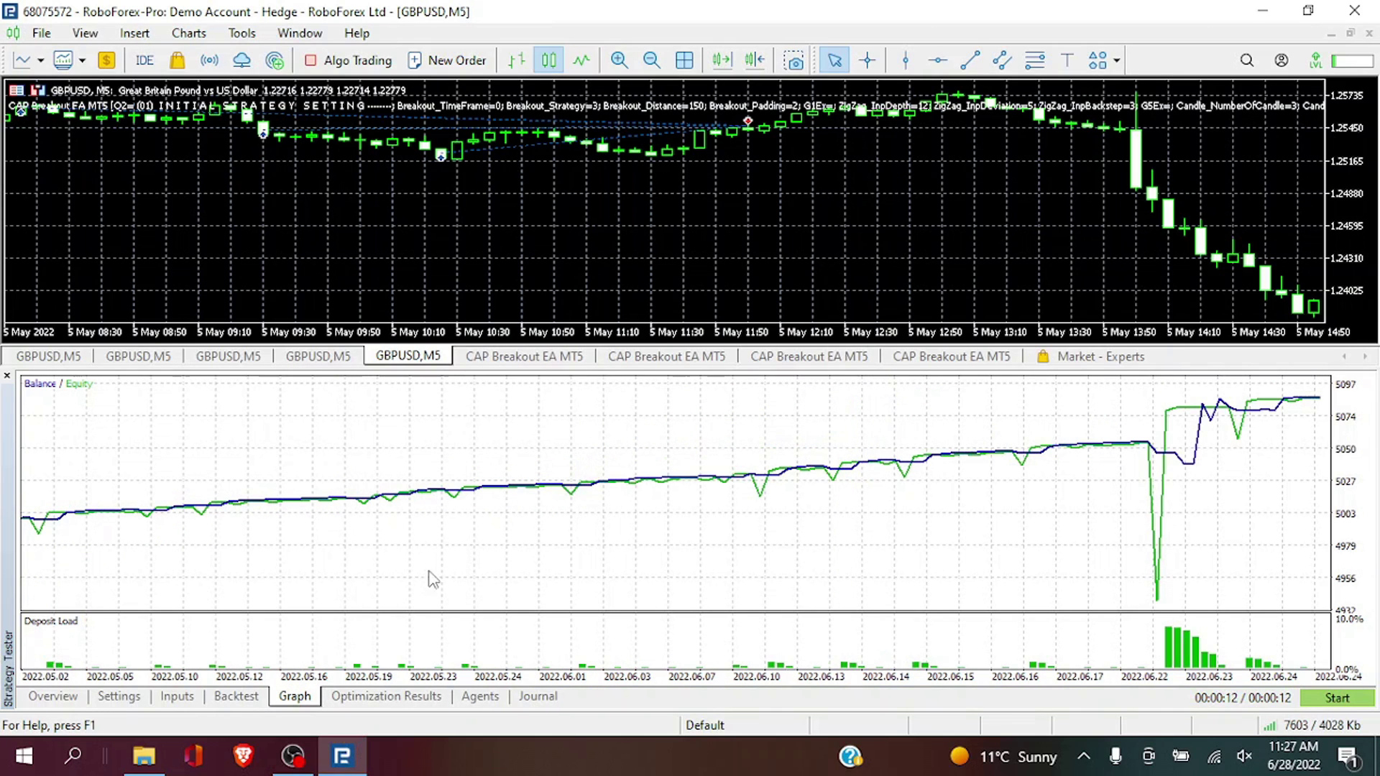
Step: Set the tester's optimization method to Fast genetic based algorithm
left_click(176, 697)
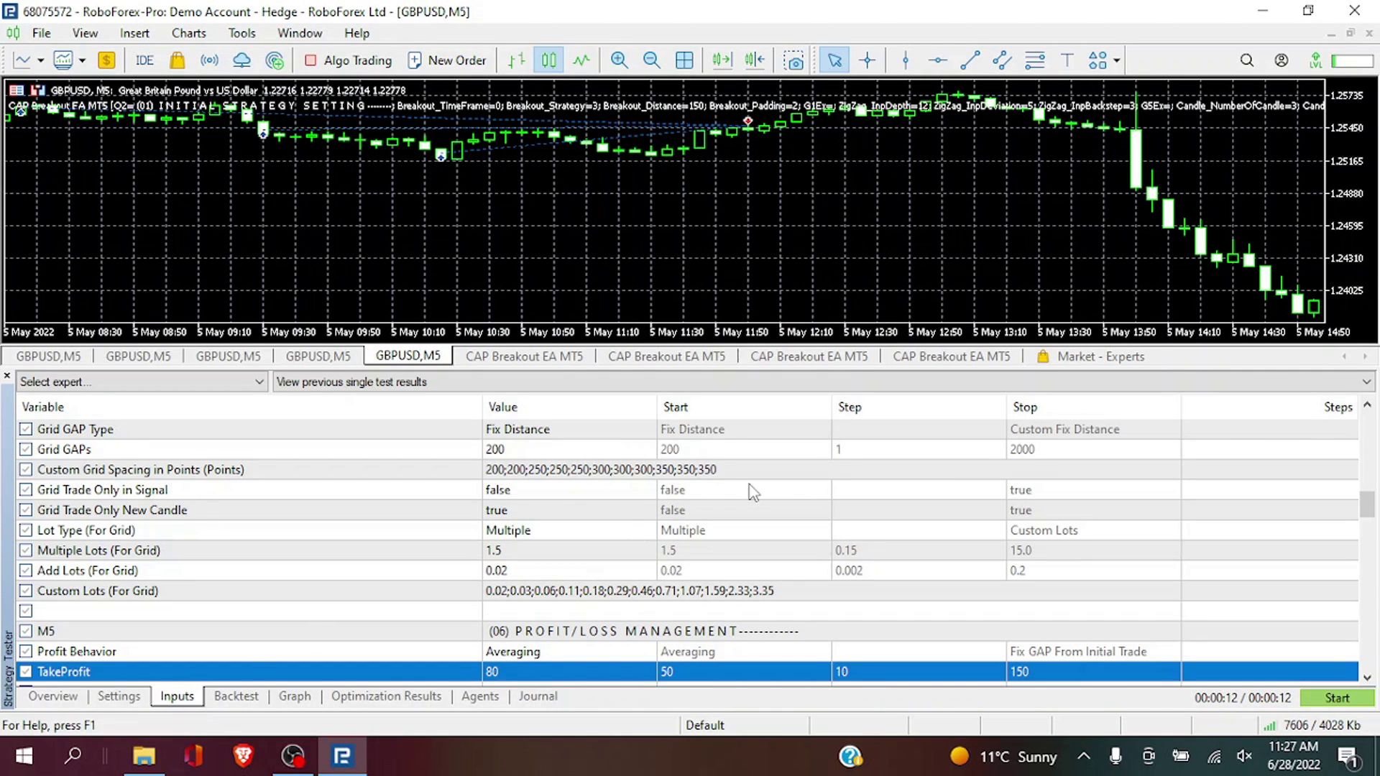
scroll(1376, 496, "up", 3)
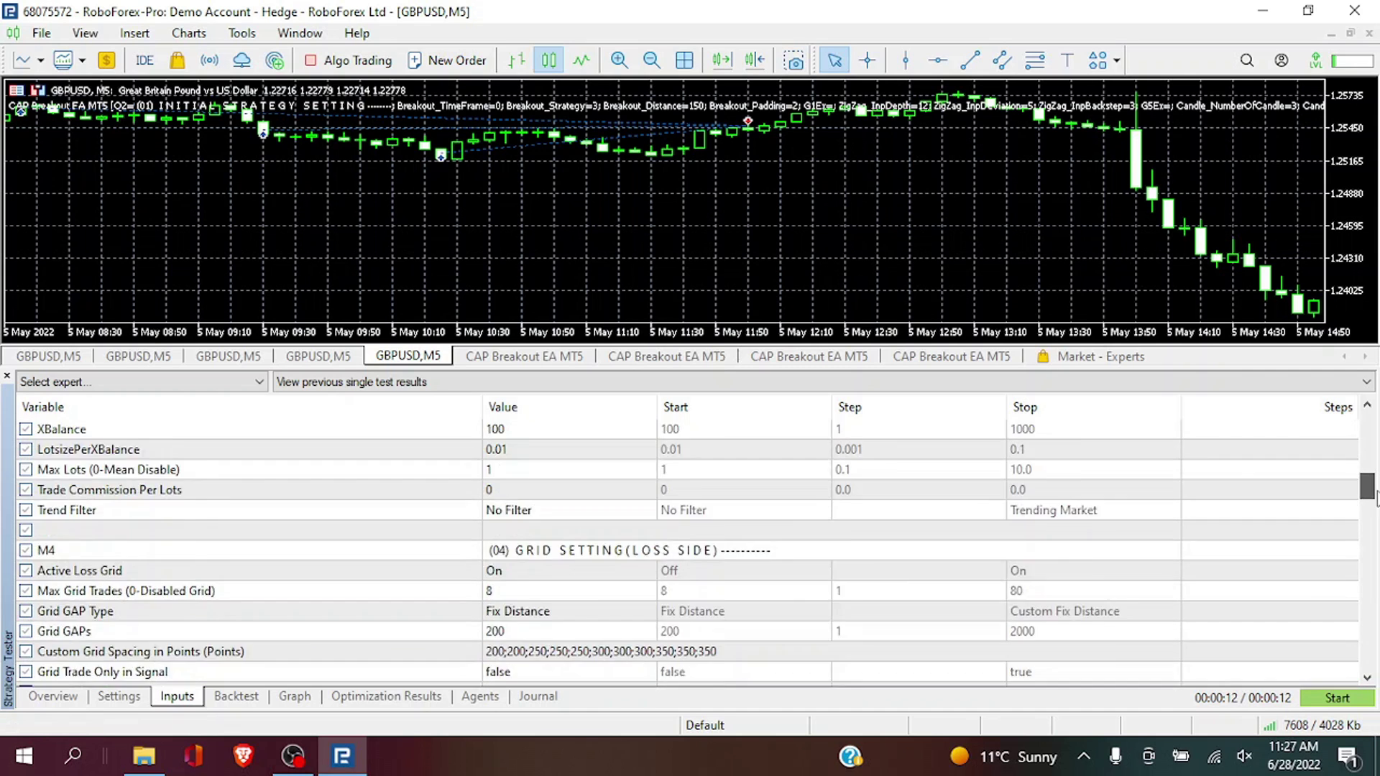
left_click_drag(1376, 496, 1374, 468)
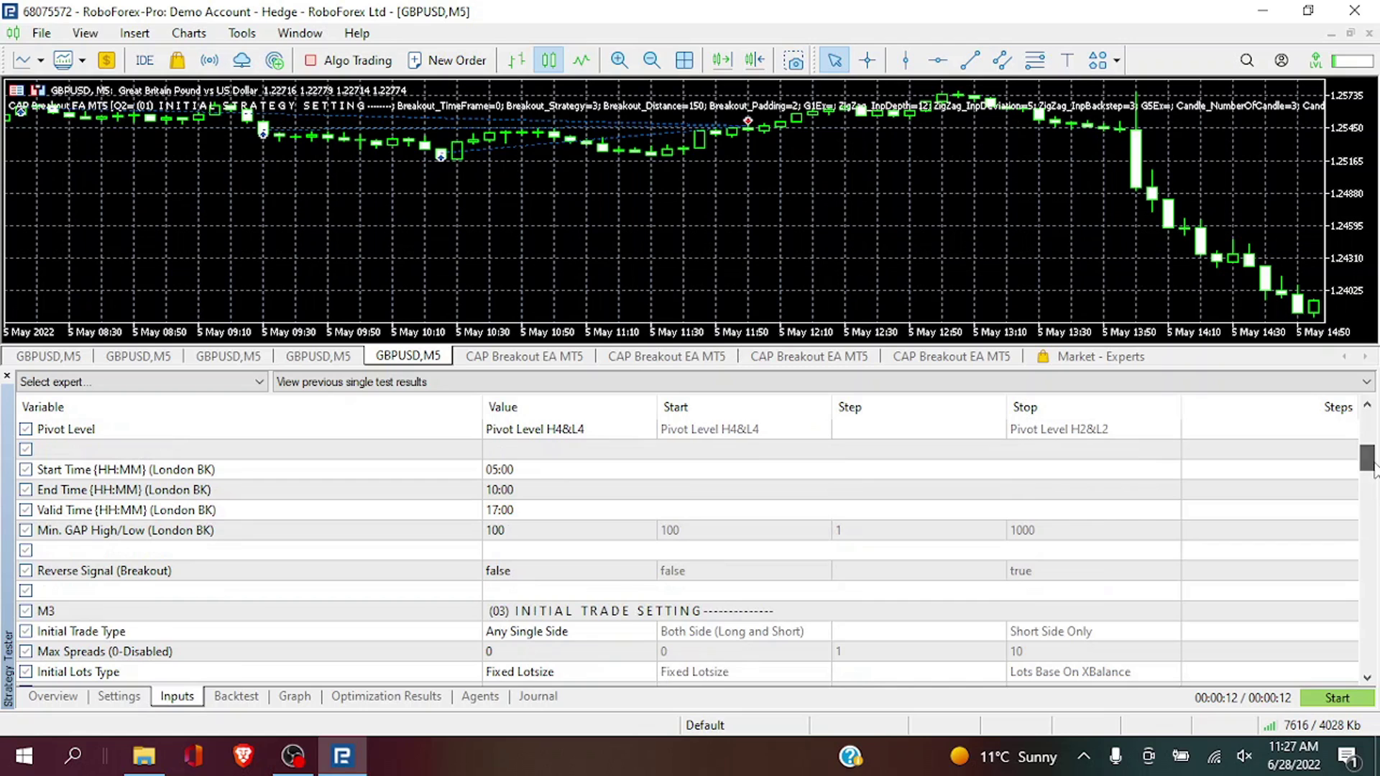
left_click(129, 696)
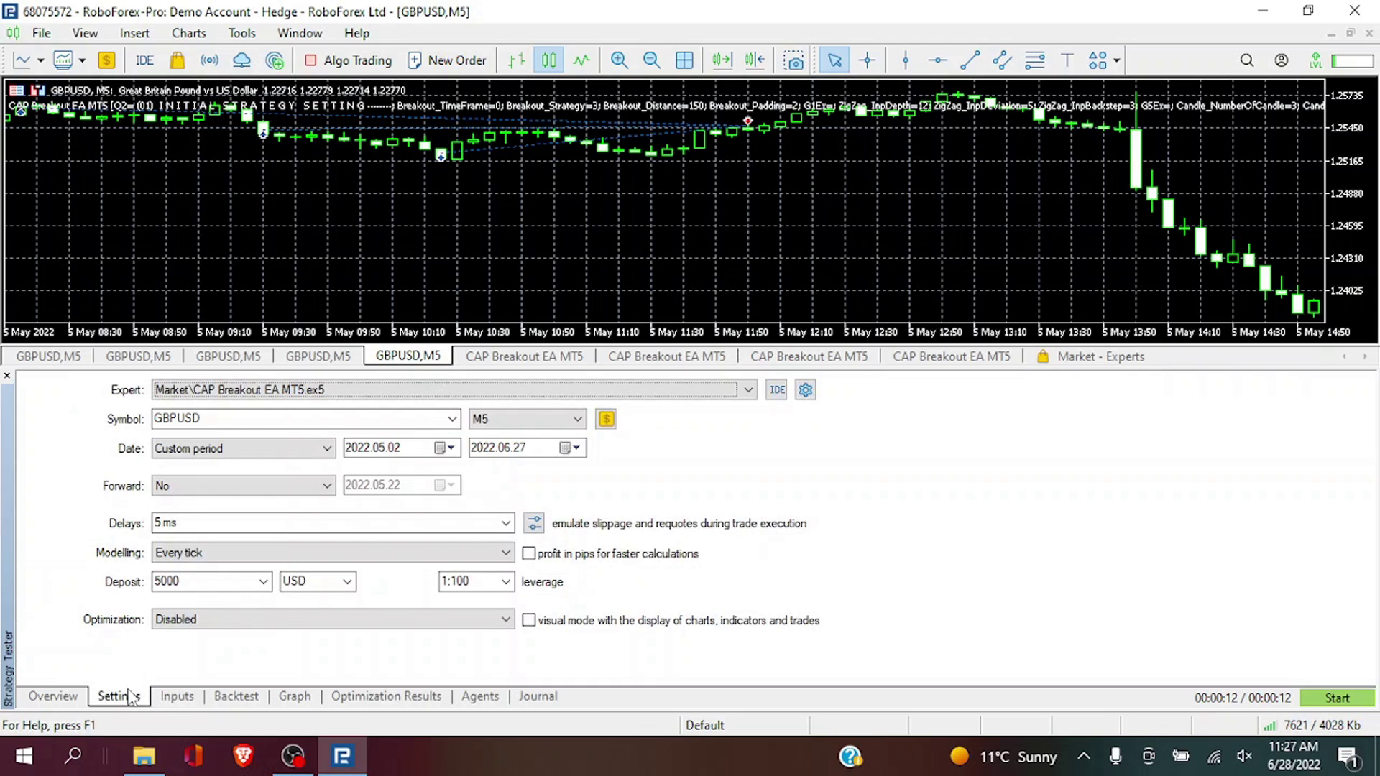
left_click(325, 624)
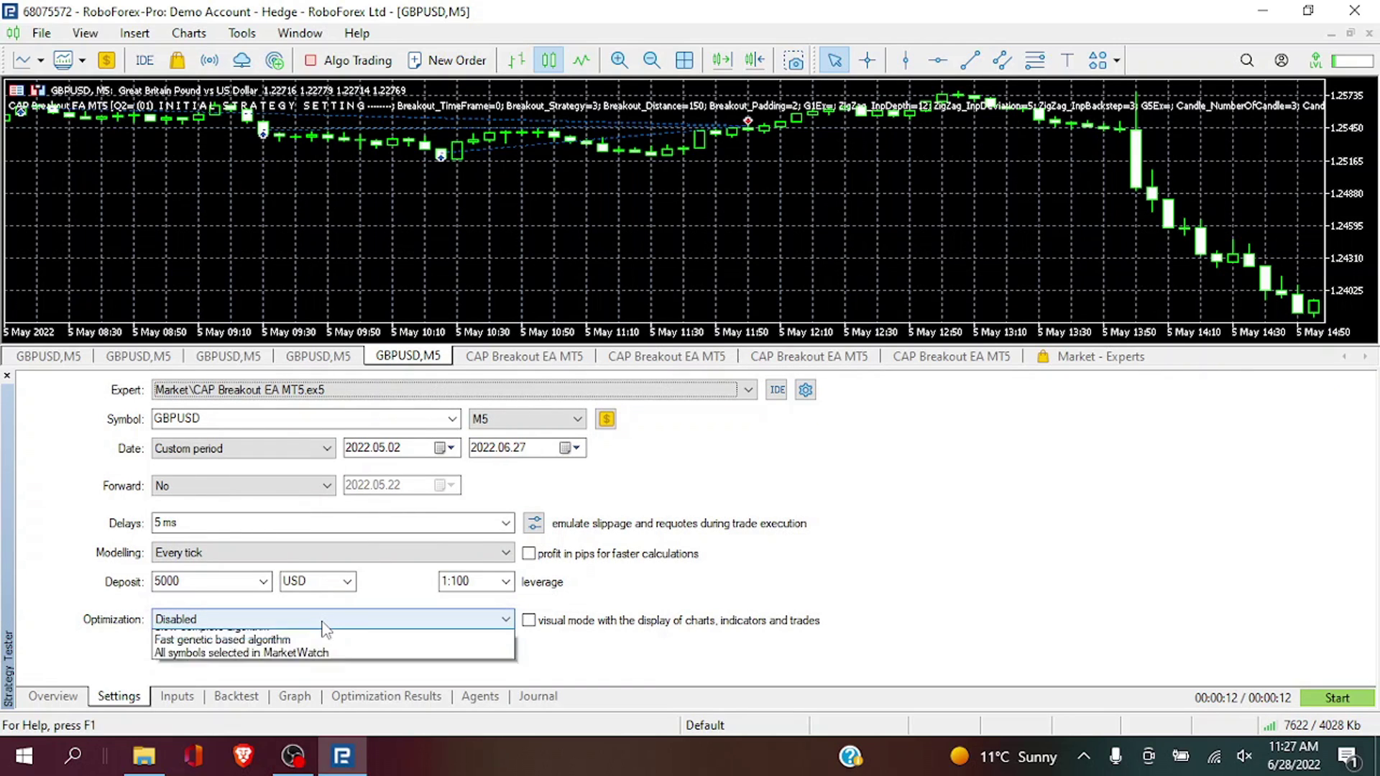
left_click(302, 664)
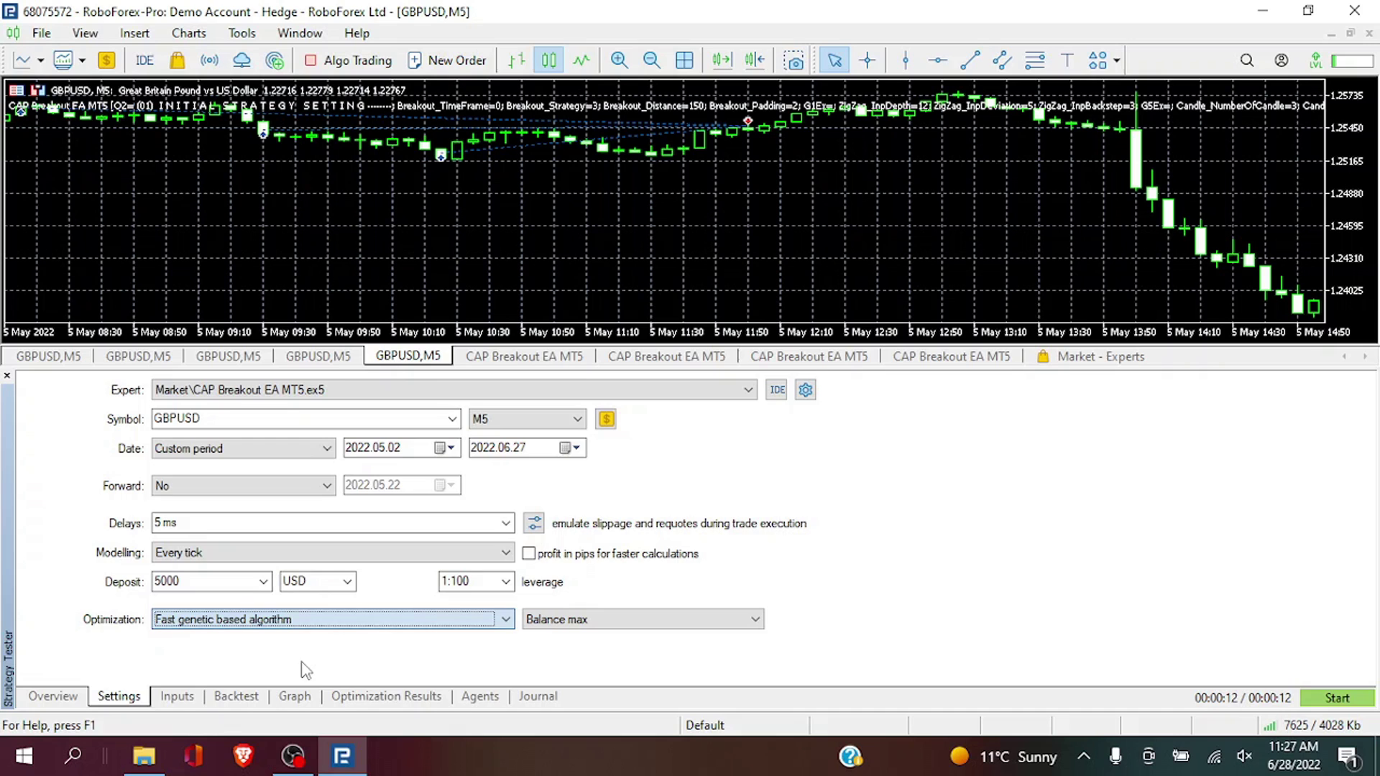
Step: Optimize Minimum Distance To Open Trade instead of Breakout Strategy and start the run
left_click(177, 697)
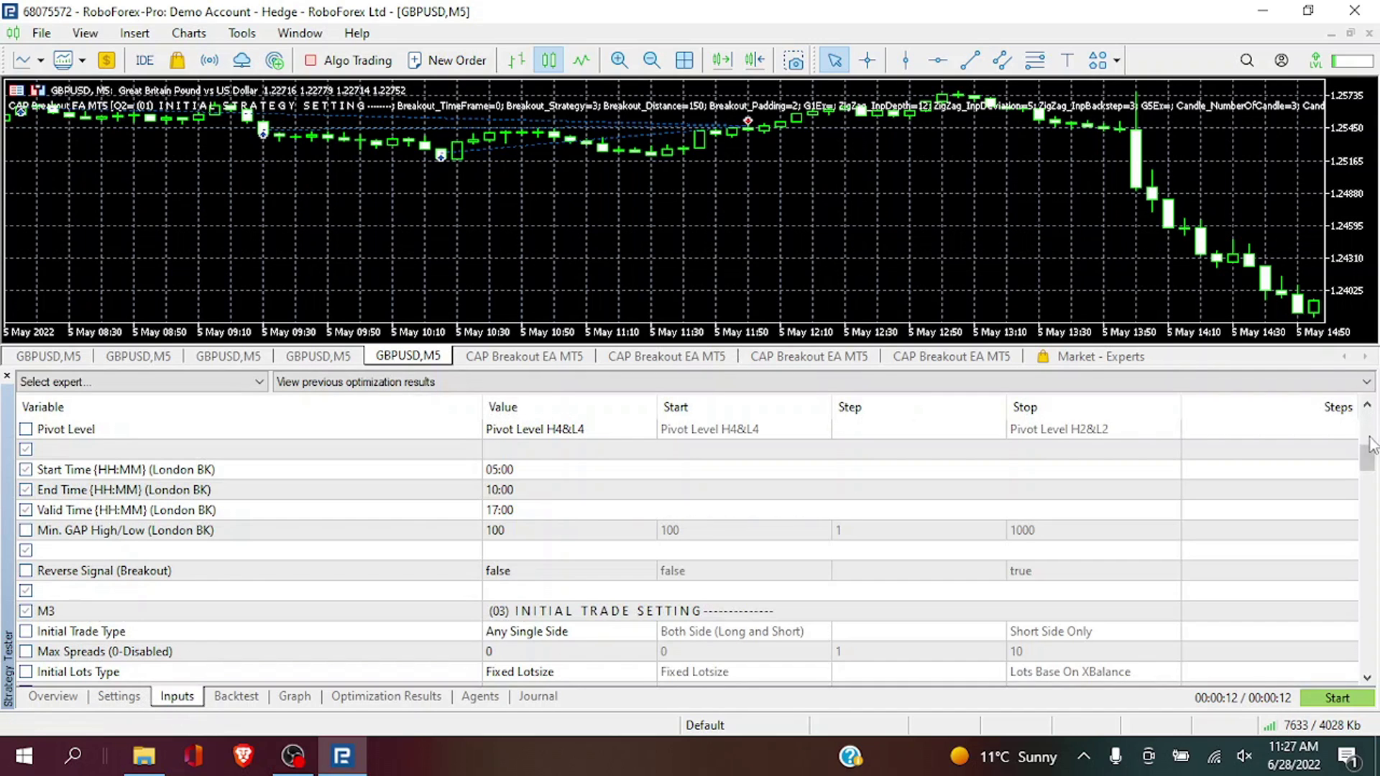
scroll(1371, 443, "up", 5)
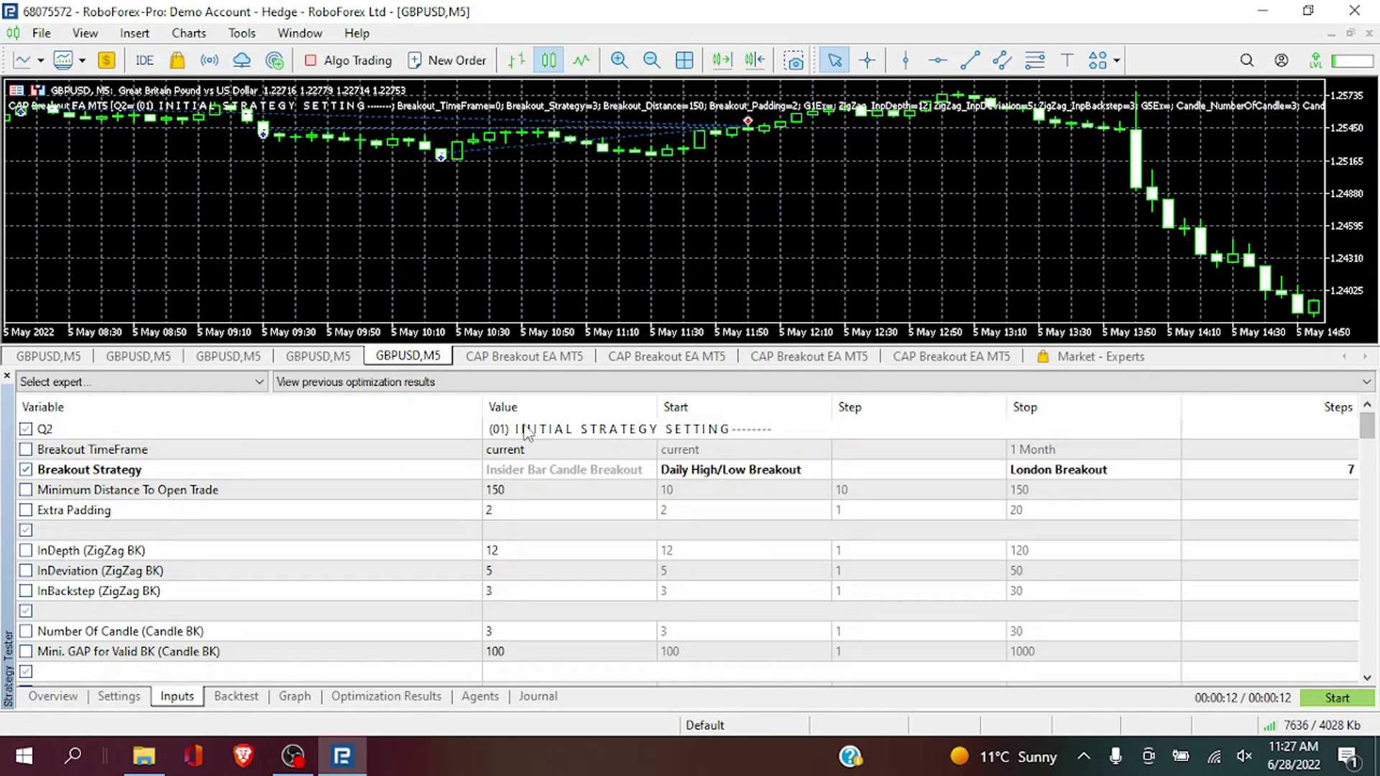
left_click(27, 470)
left_click(27, 489)
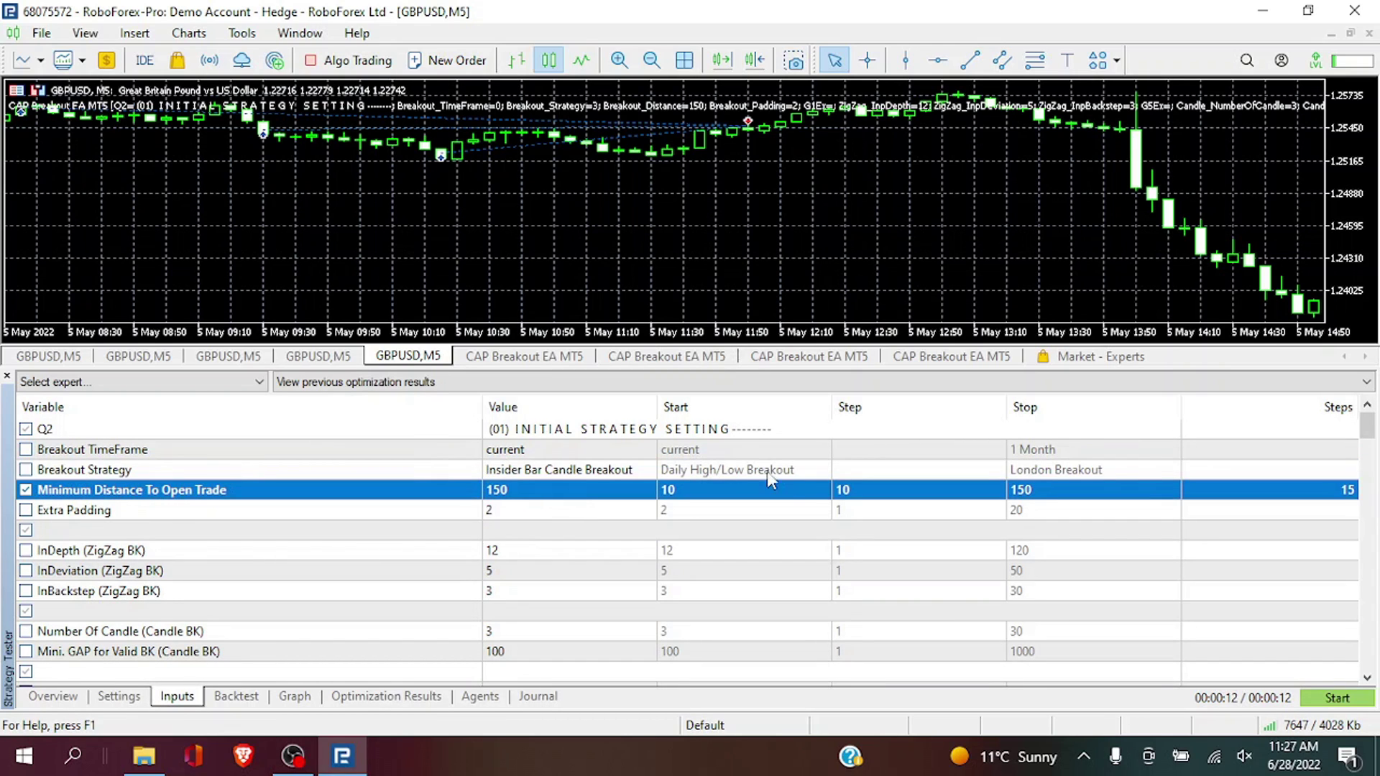
left_click(1335, 698)
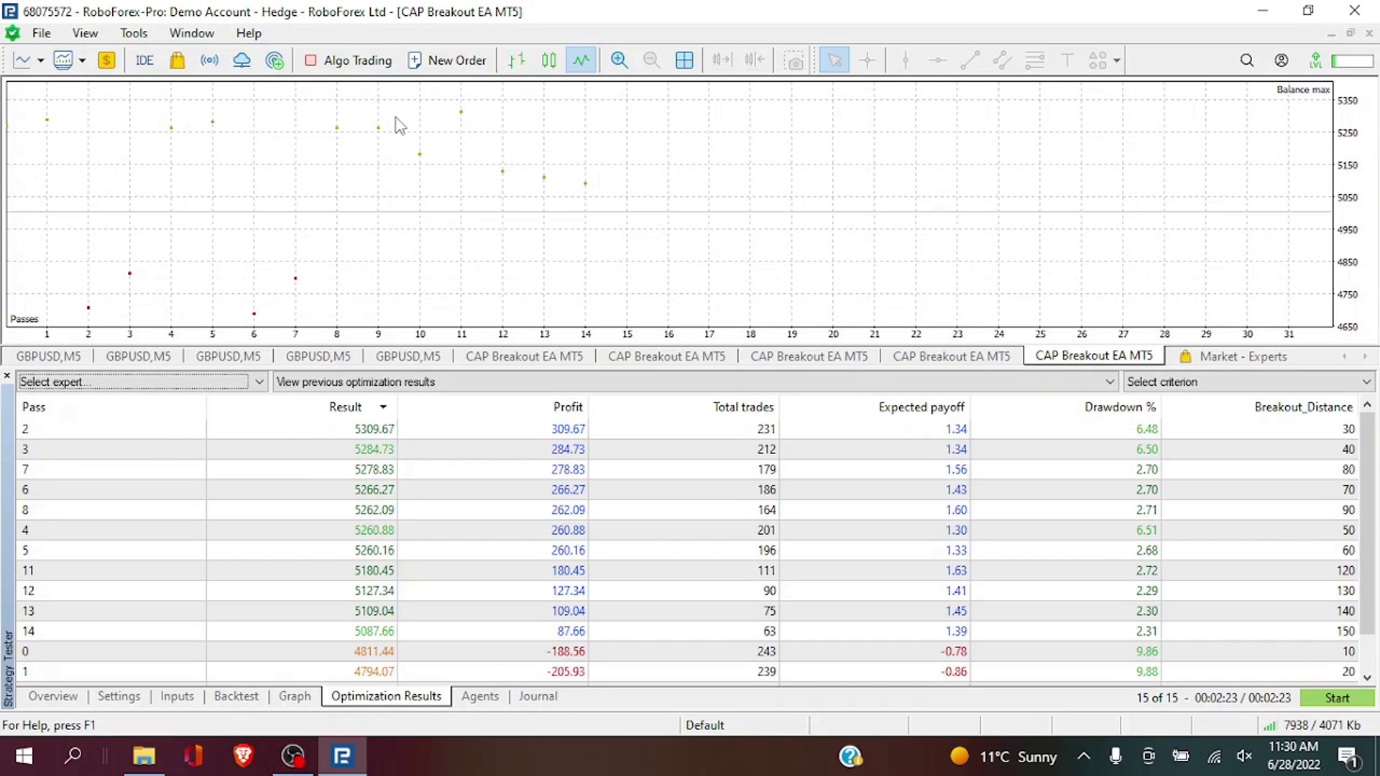
Step: Backtest optimization pass 7 (breakout distance 80) and view its balance/equity graph
mouse_move(456, 116)
left_click(1075, 476)
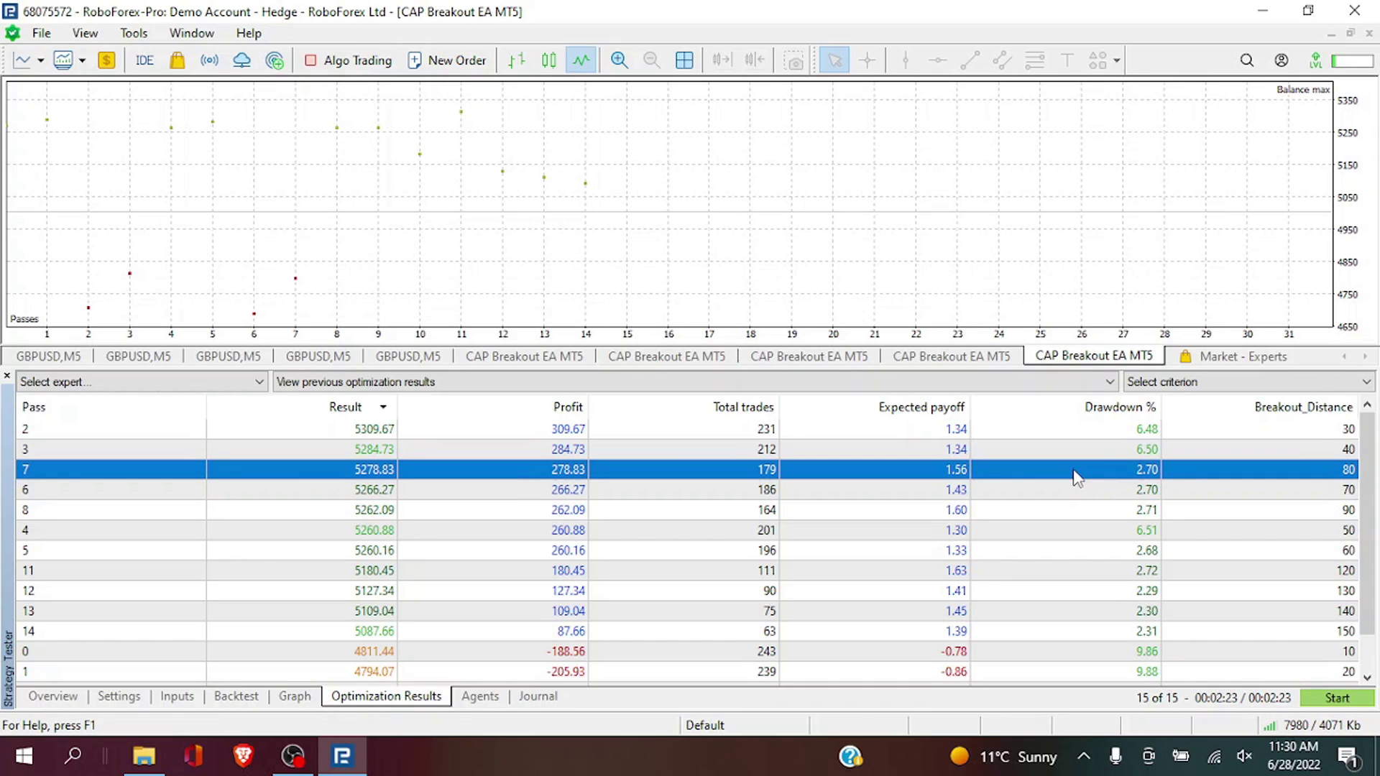
right_click(1075, 476)
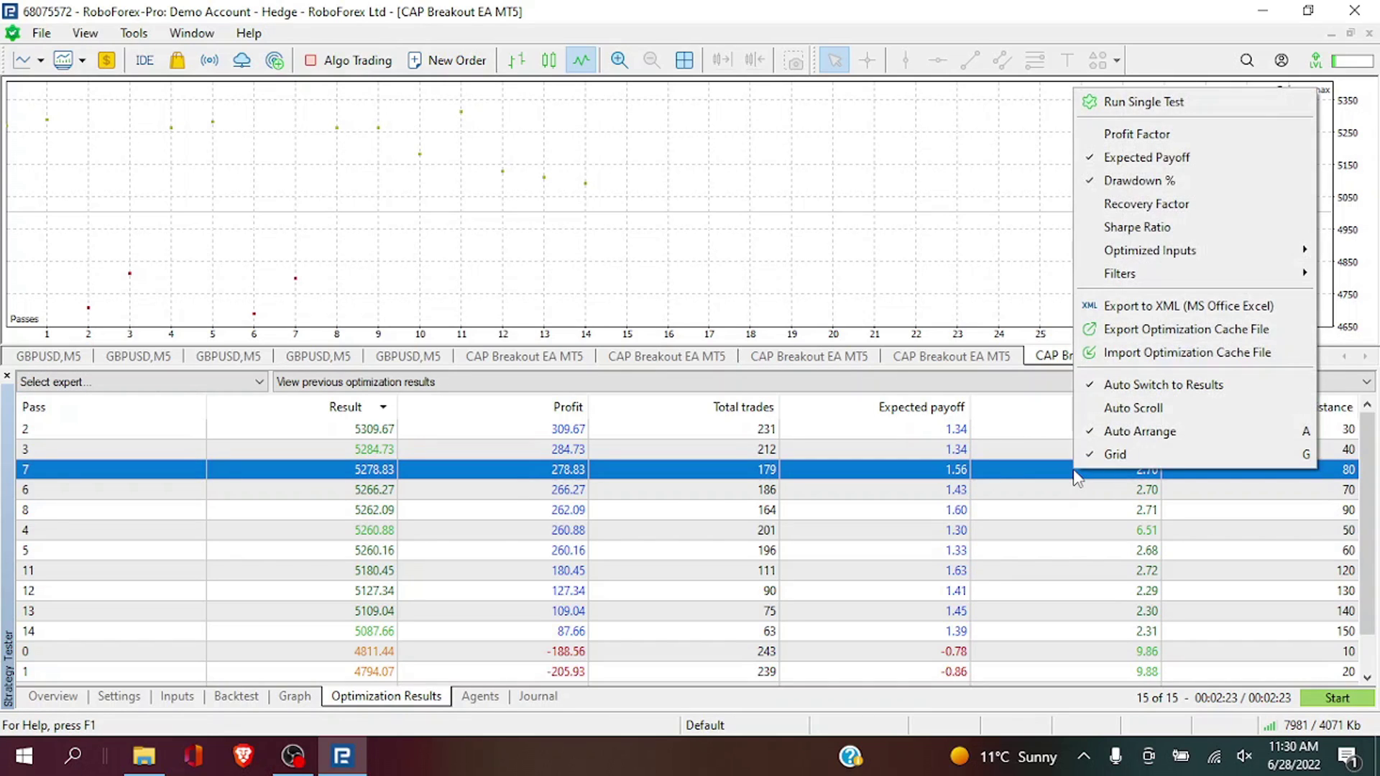
left_click(1207, 109)
left_click(240, 697)
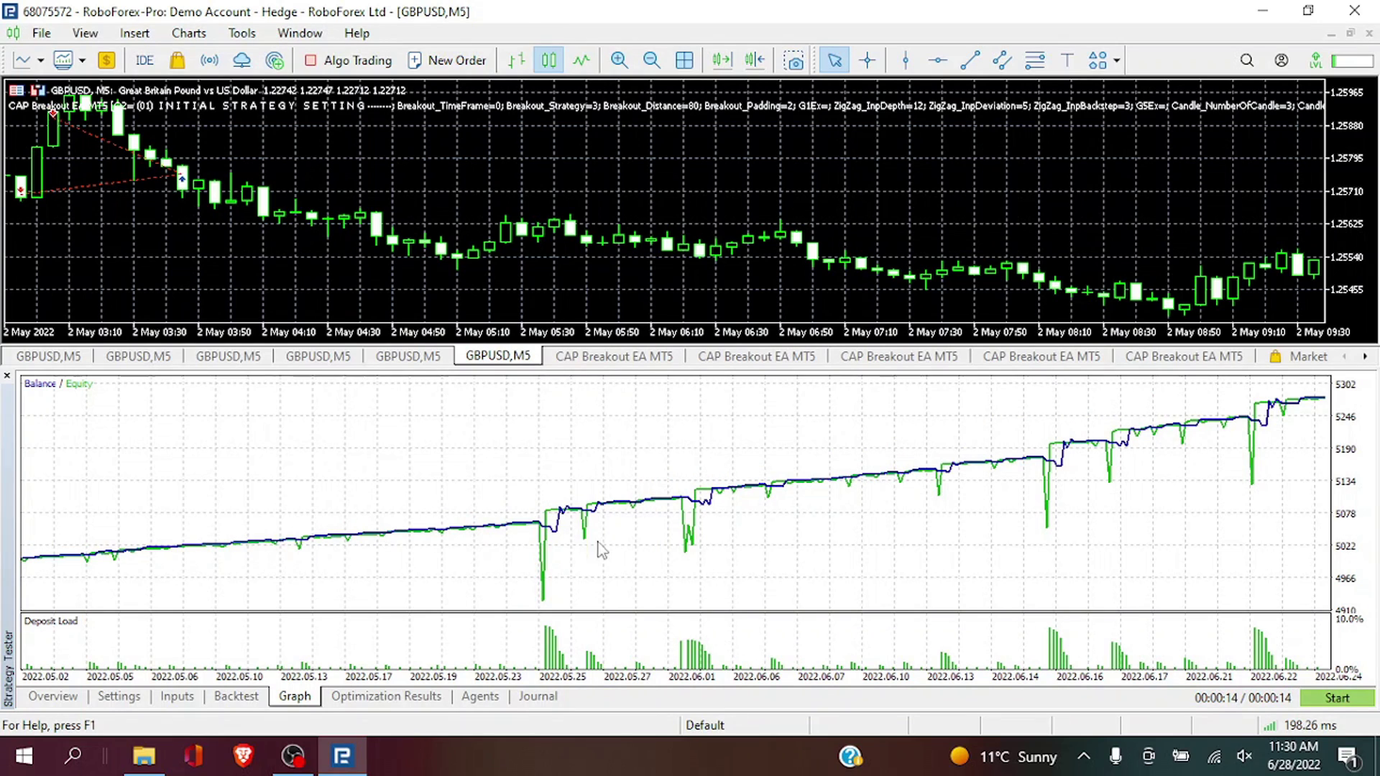
Step: Return to the tester settings once the pass 7 test finishes near 5300
left_click(119, 697)
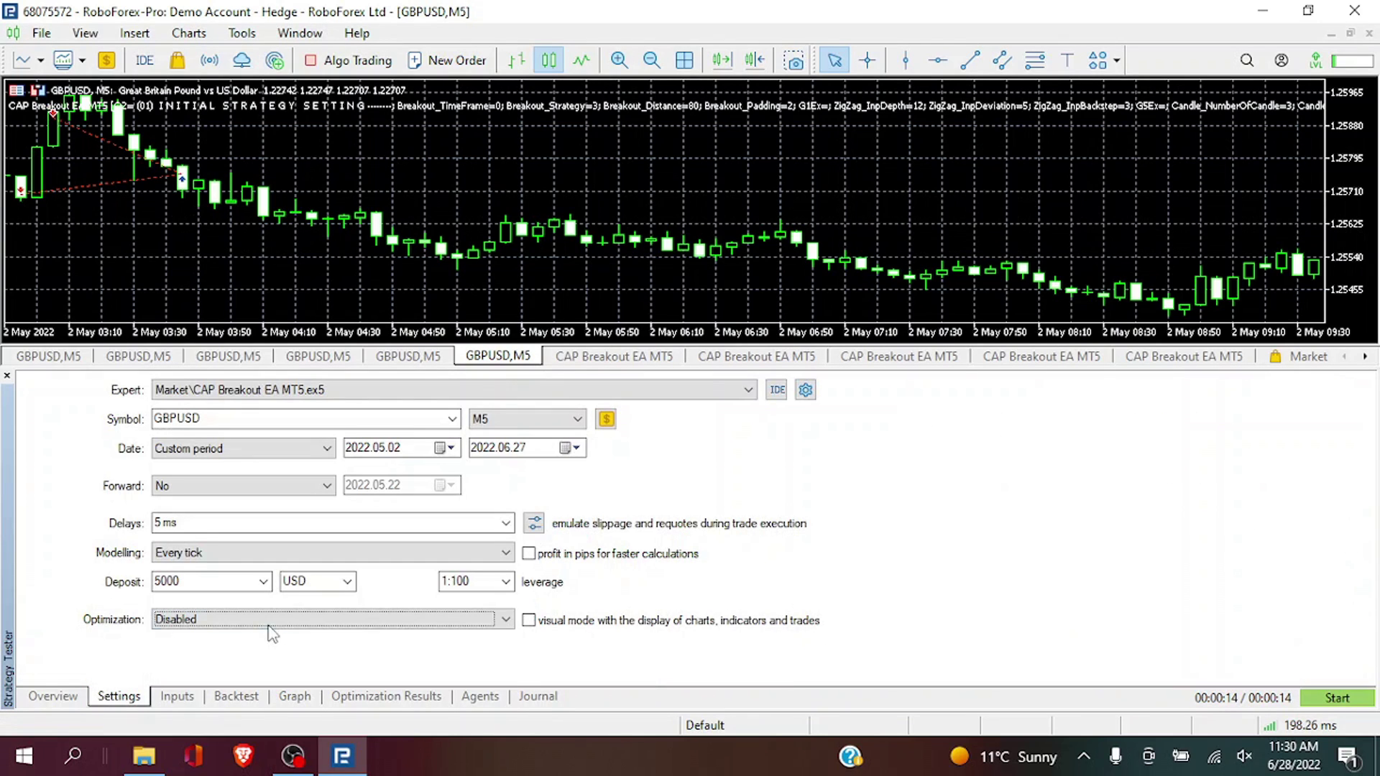
Step: Use the Fast genetic algorithm and include TakeProfit (50–150, step 10) in the optimization
left_click(216, 620)
left_click(259, 664)
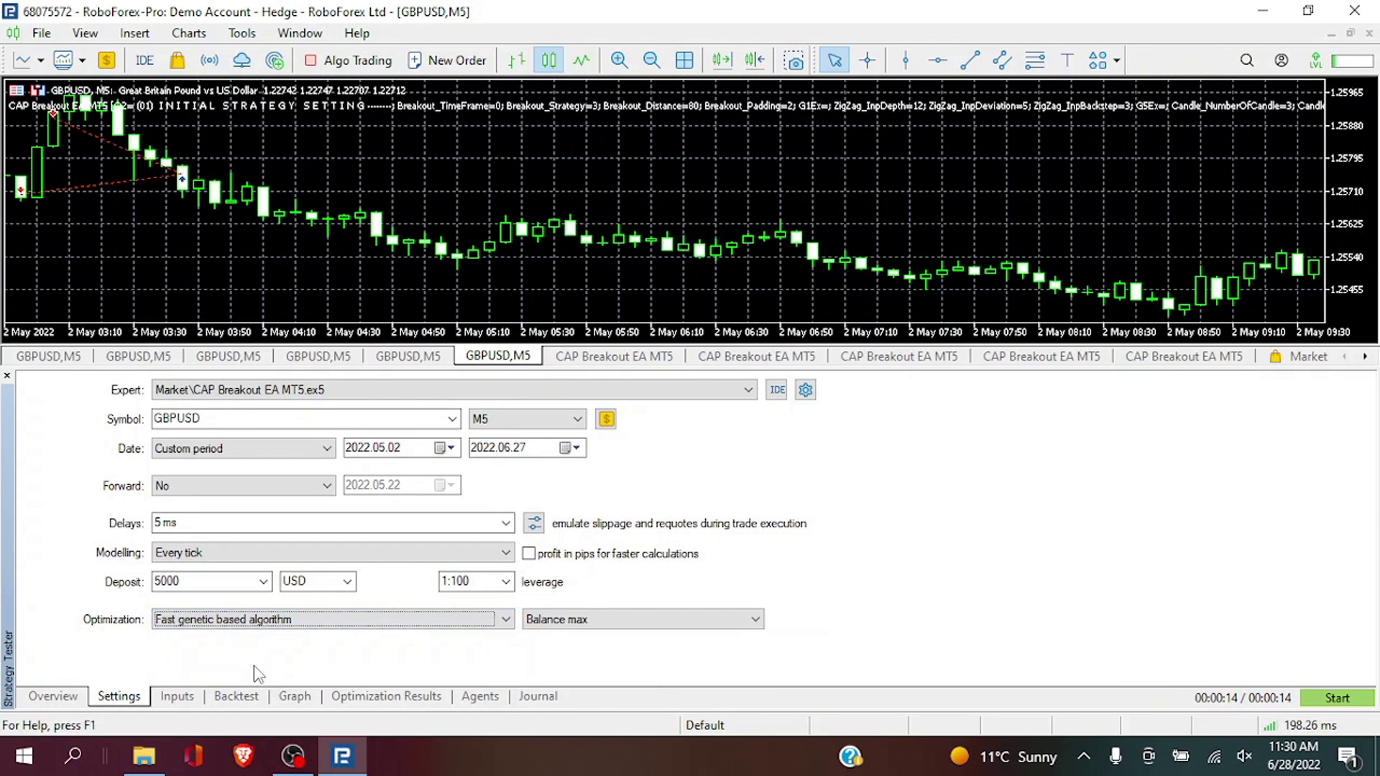
left_click(176, 696)
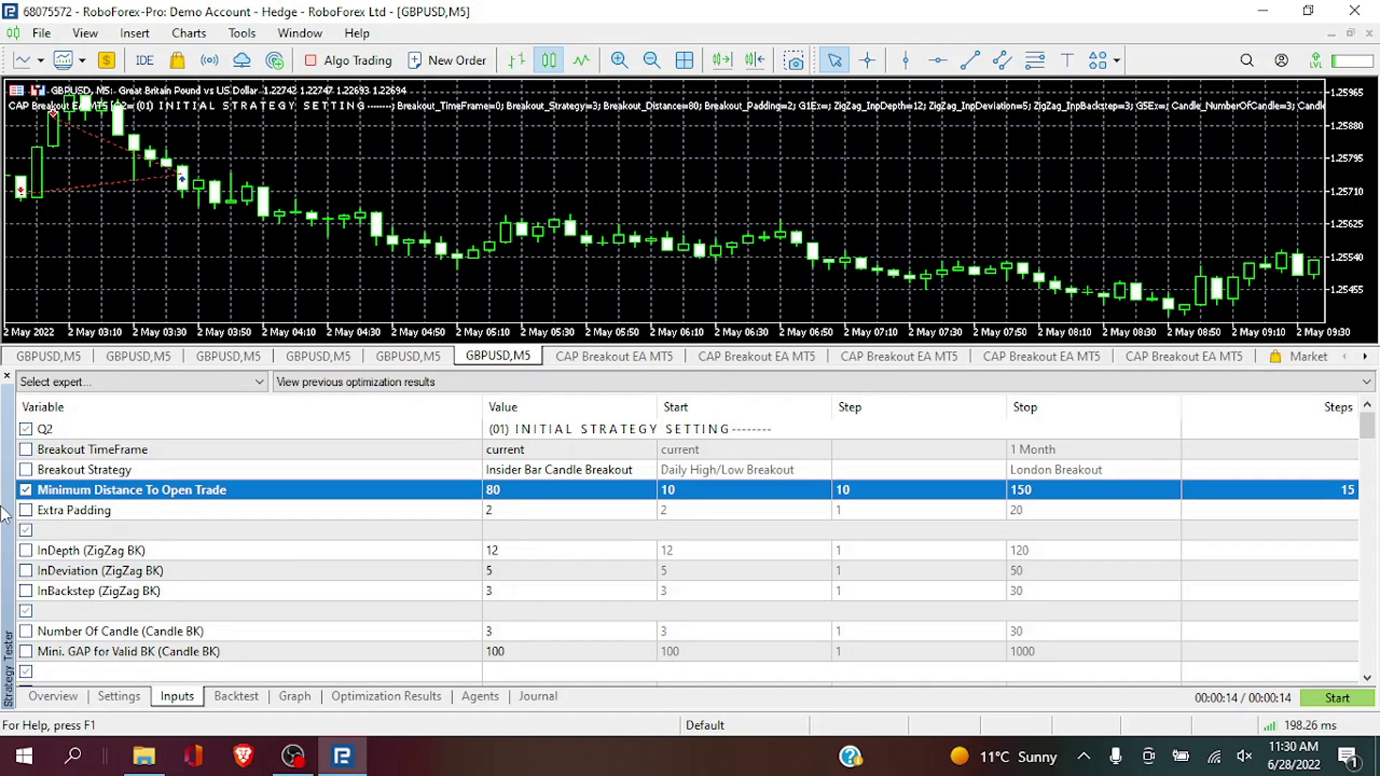
left_click_drag(1366, 430, 1377, 532)
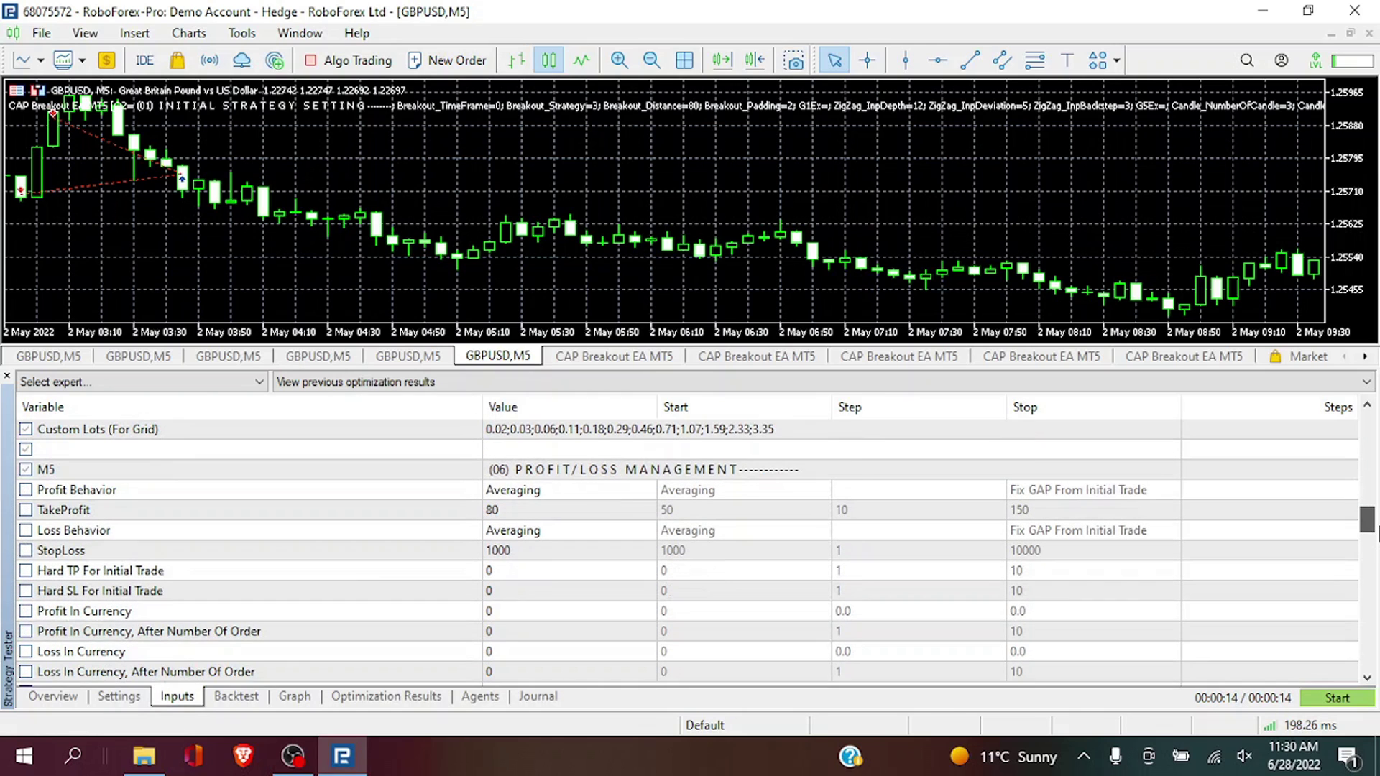
left_click(26, 510)
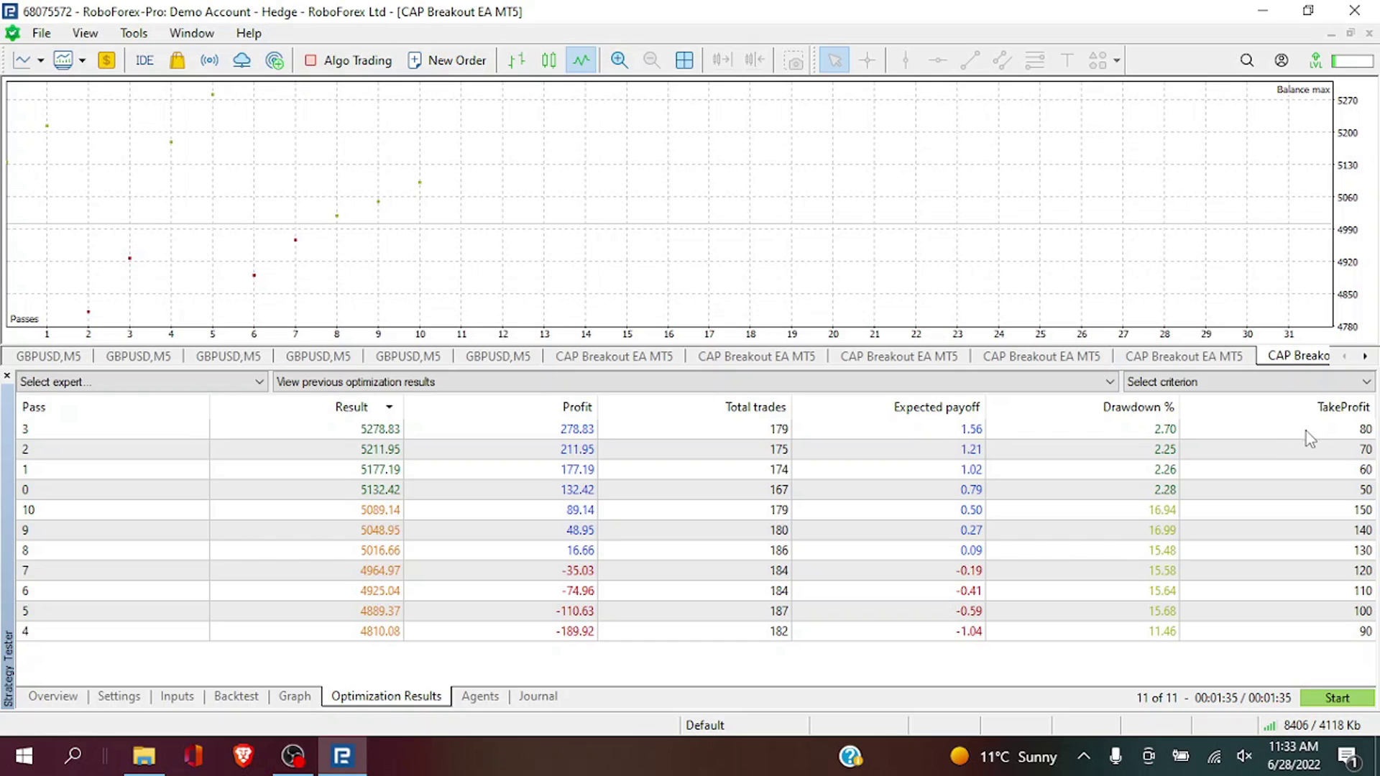
Step: Backtest pass 3 (TakeProfit 80, result 5278.83) and view its balance/equity graph
left_click(1294, 435)
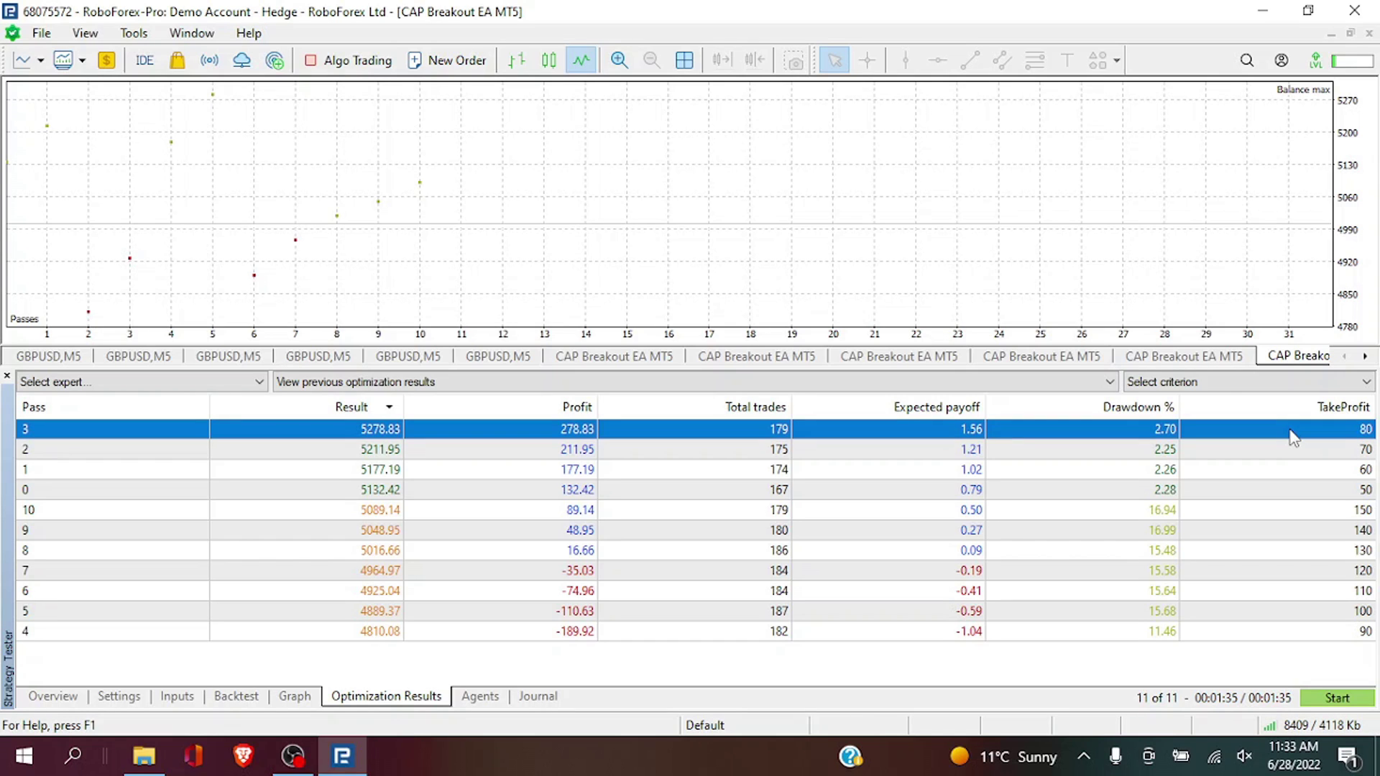
right_click(1293, 437)
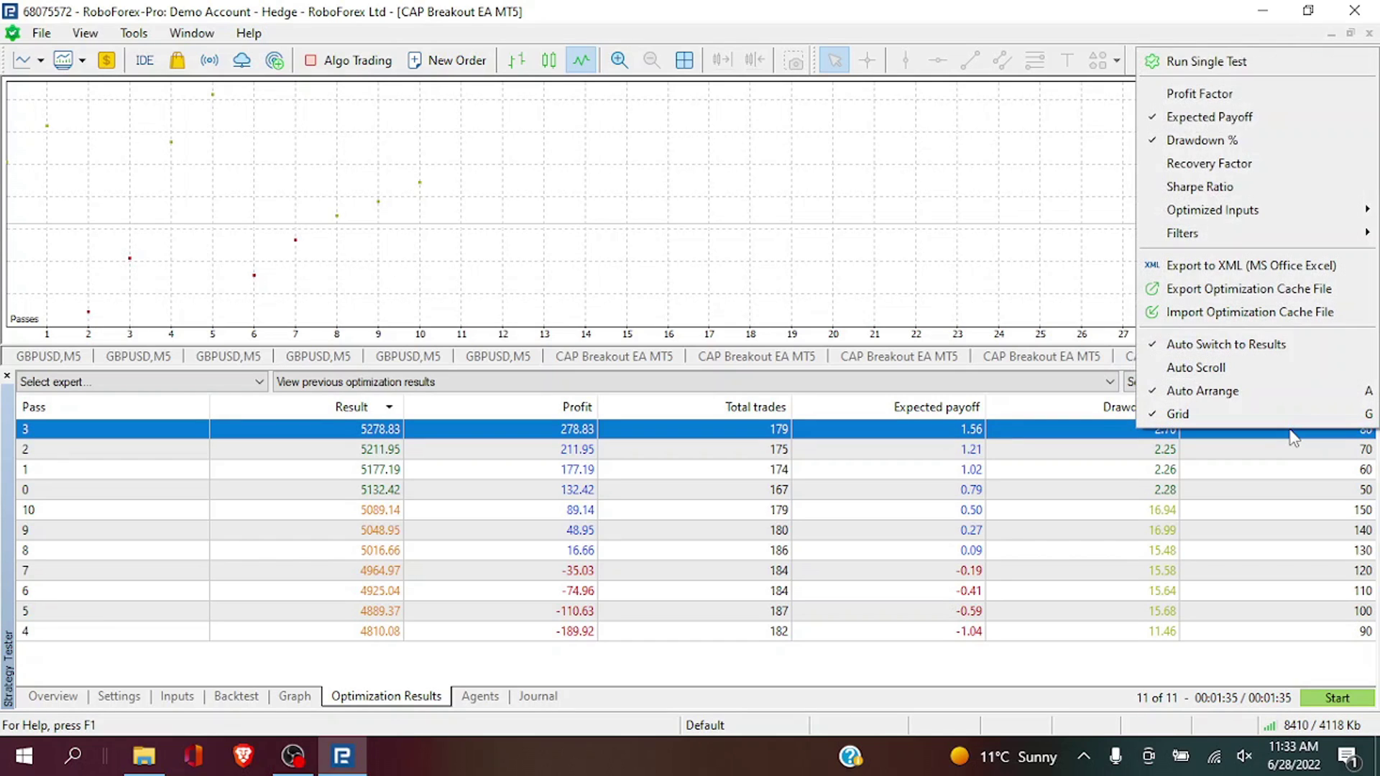
left_click(1278, 65)
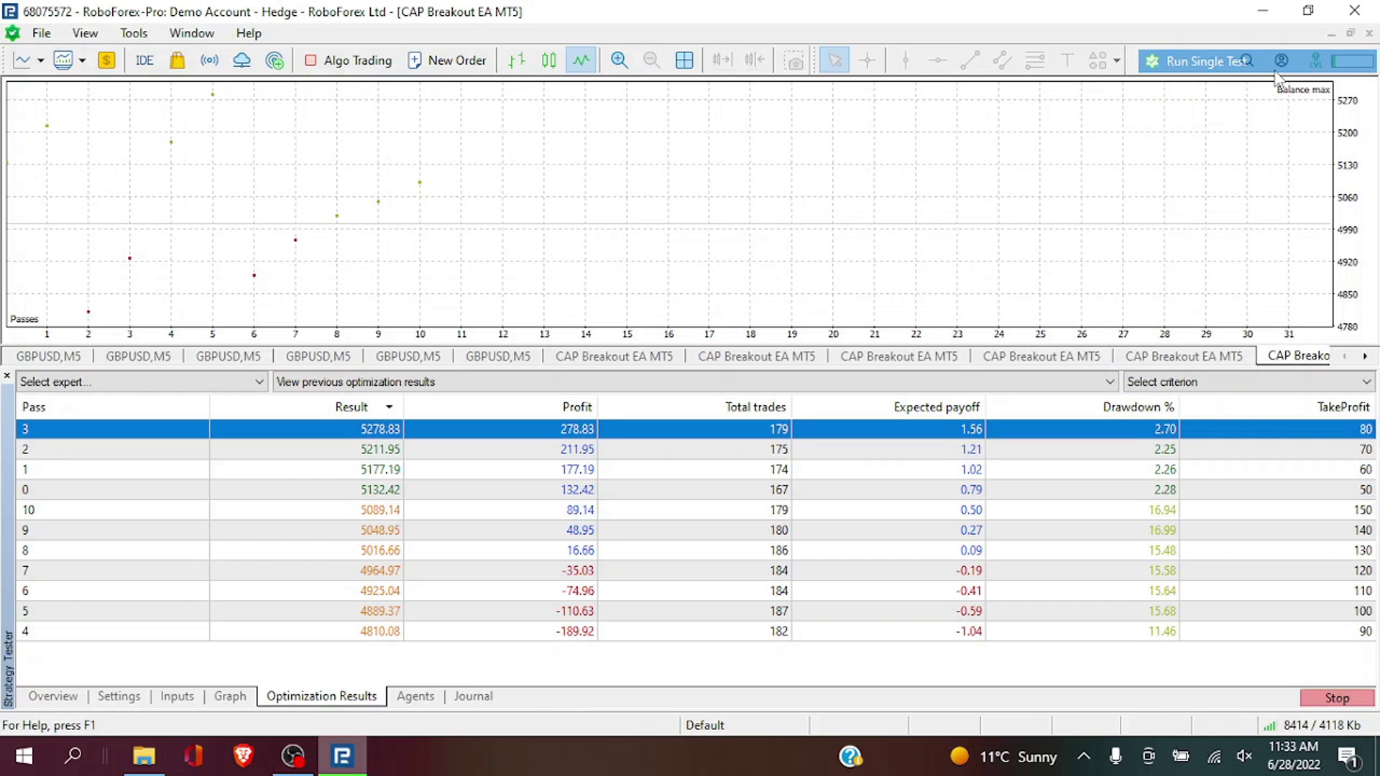
left_click(232, 701)
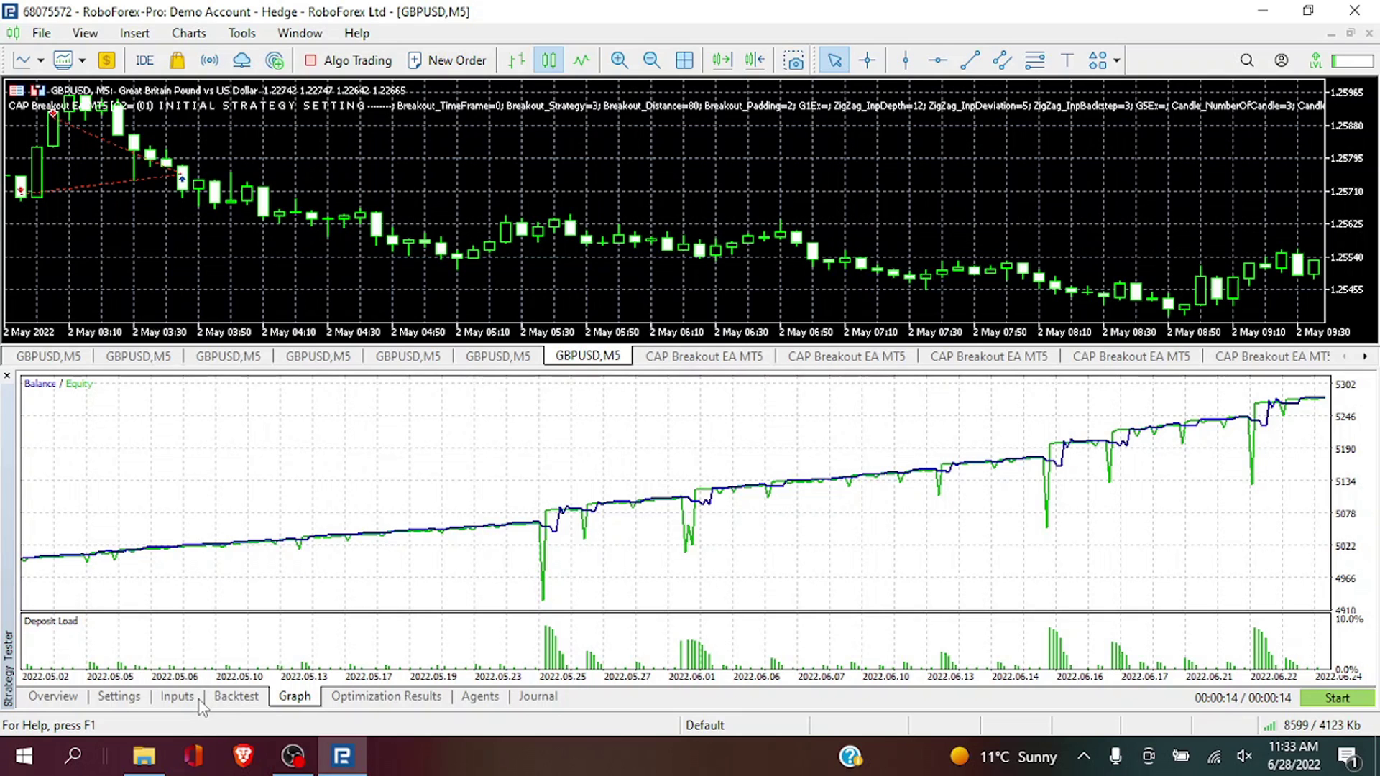
Step: Change the MagicNumber input from 447623113 to 2000
left_click(181, 697)
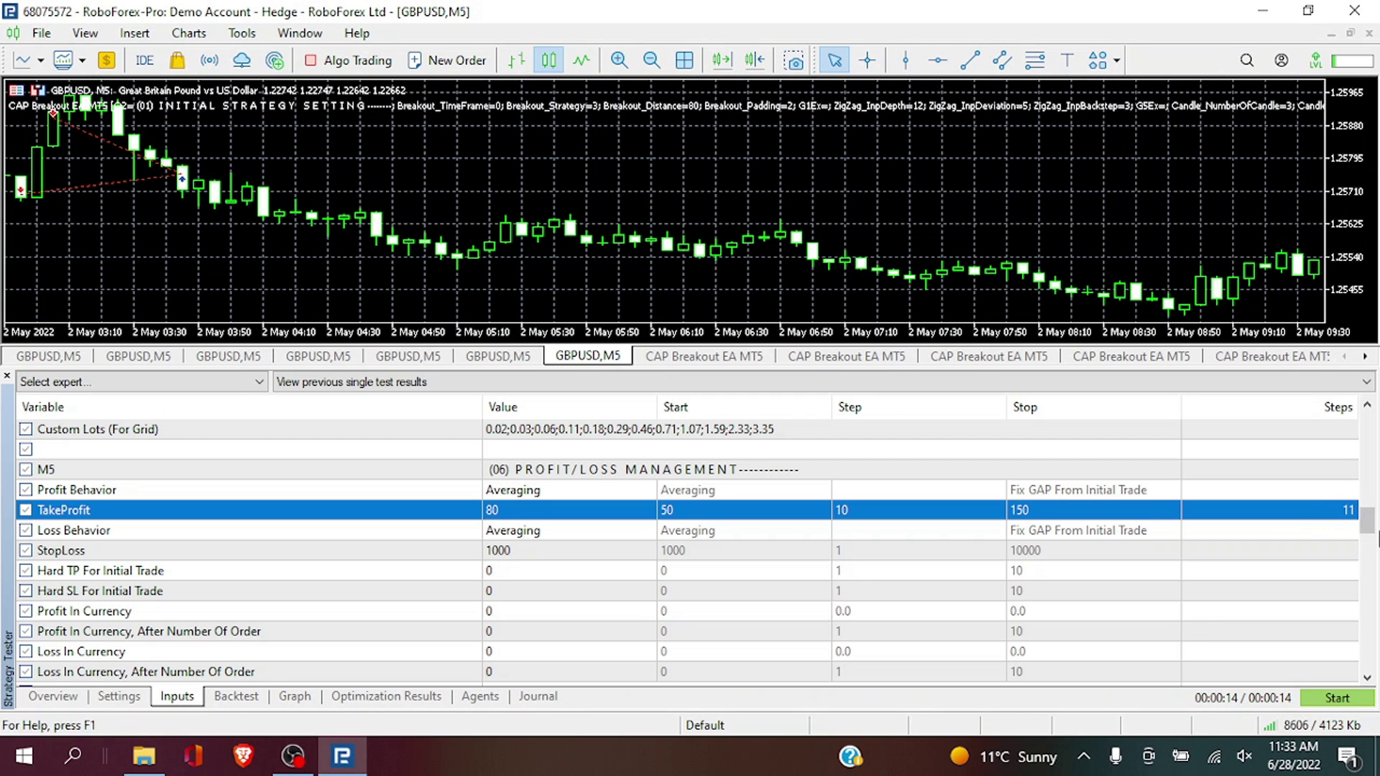
left_click_drag(1377, 539, 1378, 653)
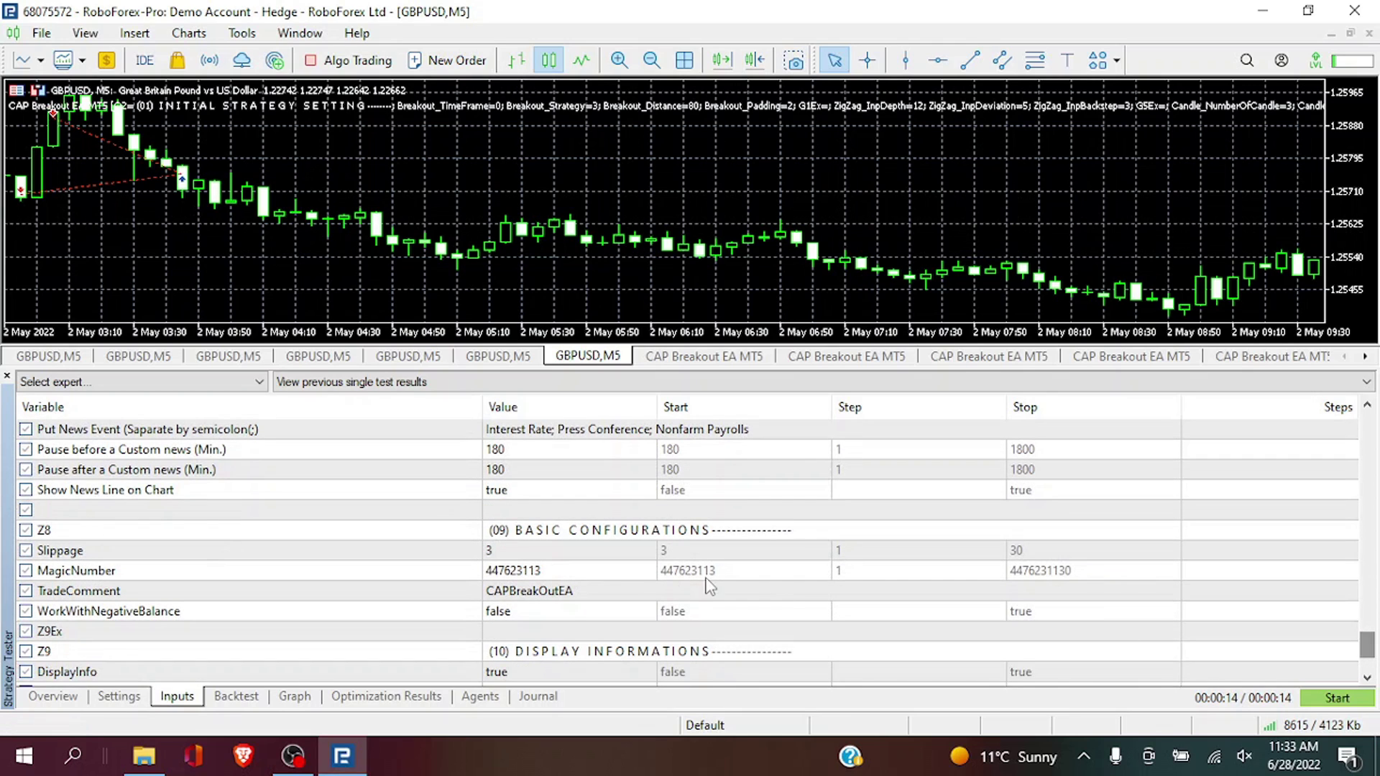
double_click(596, 573)
type("2000")
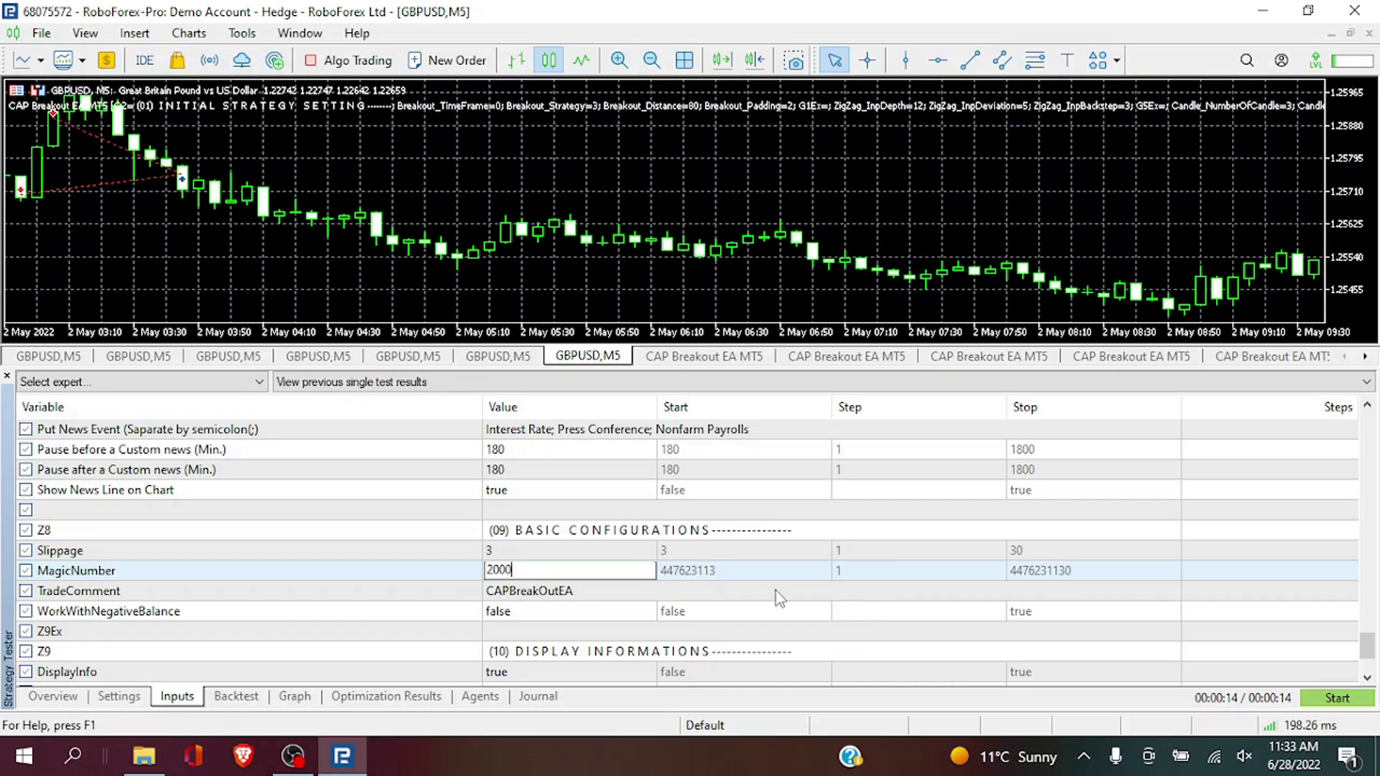
left_click(580, 558)
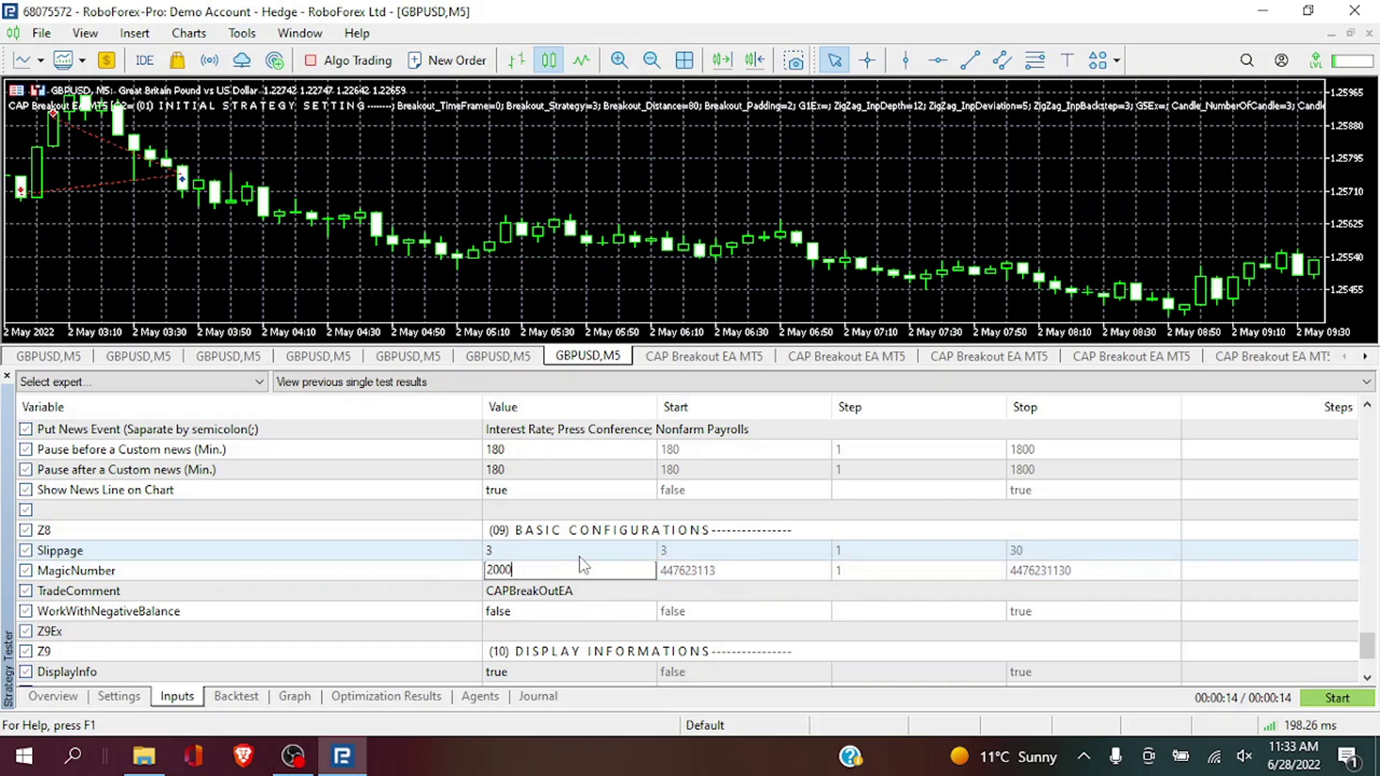
Step: Start saving the inputs to a set file and browse to MQL5\Experts\Advisors
right_click(582, 564)
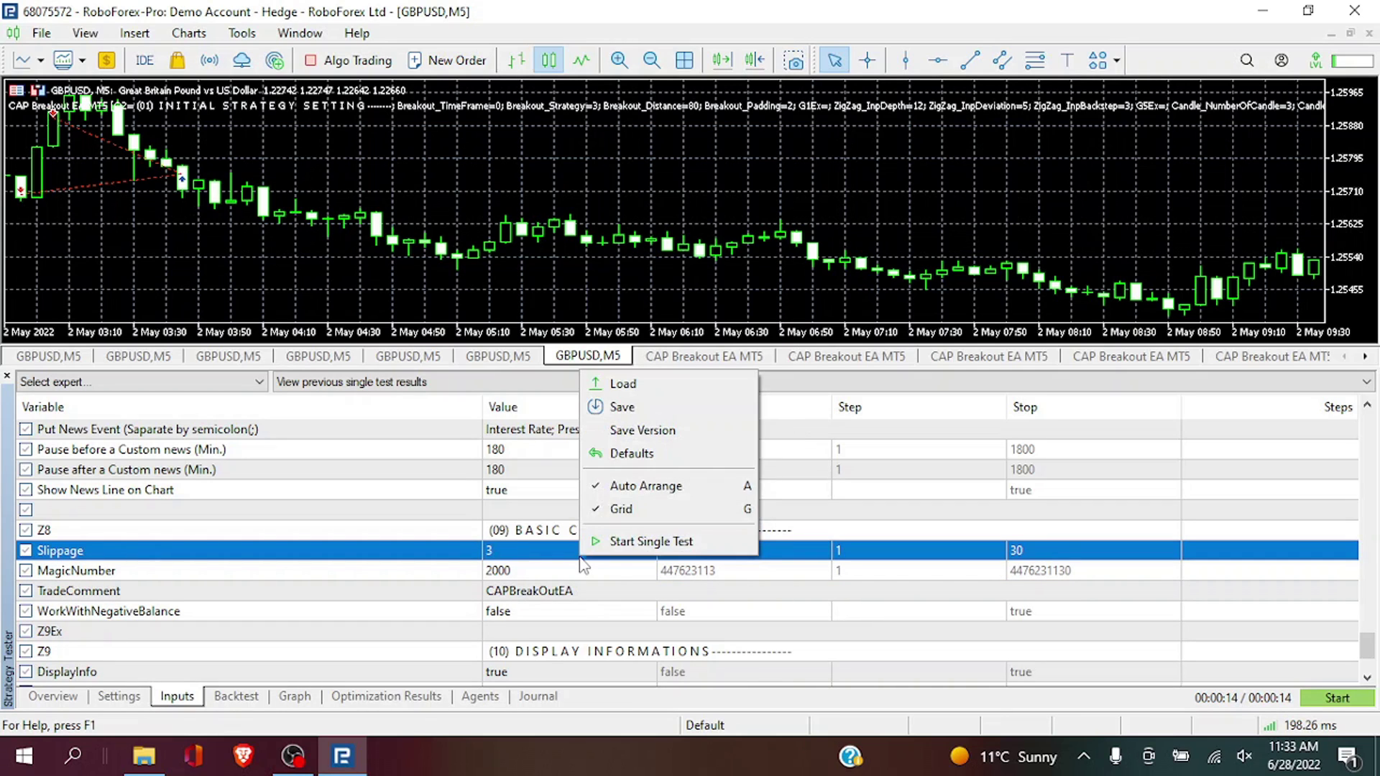
left_click(688, 431)
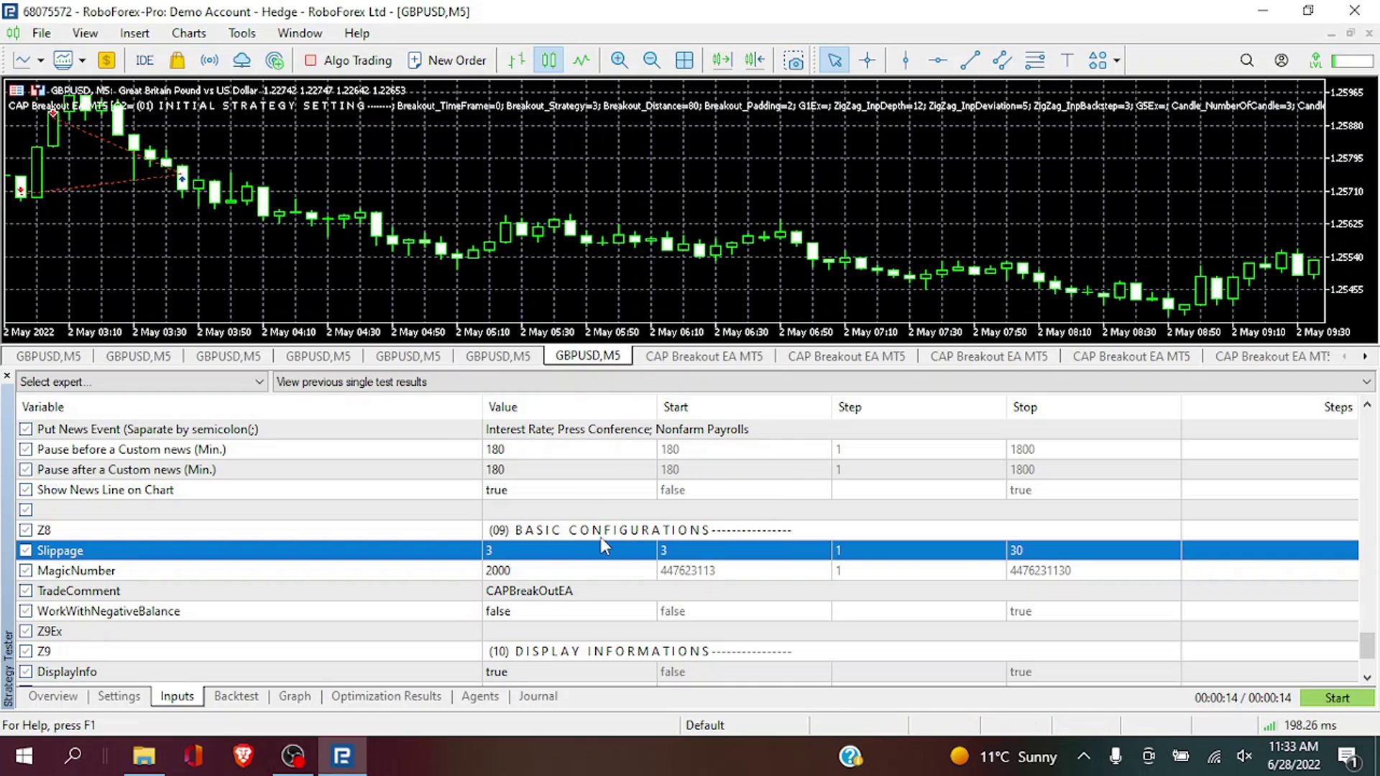
right_click(539, 559)
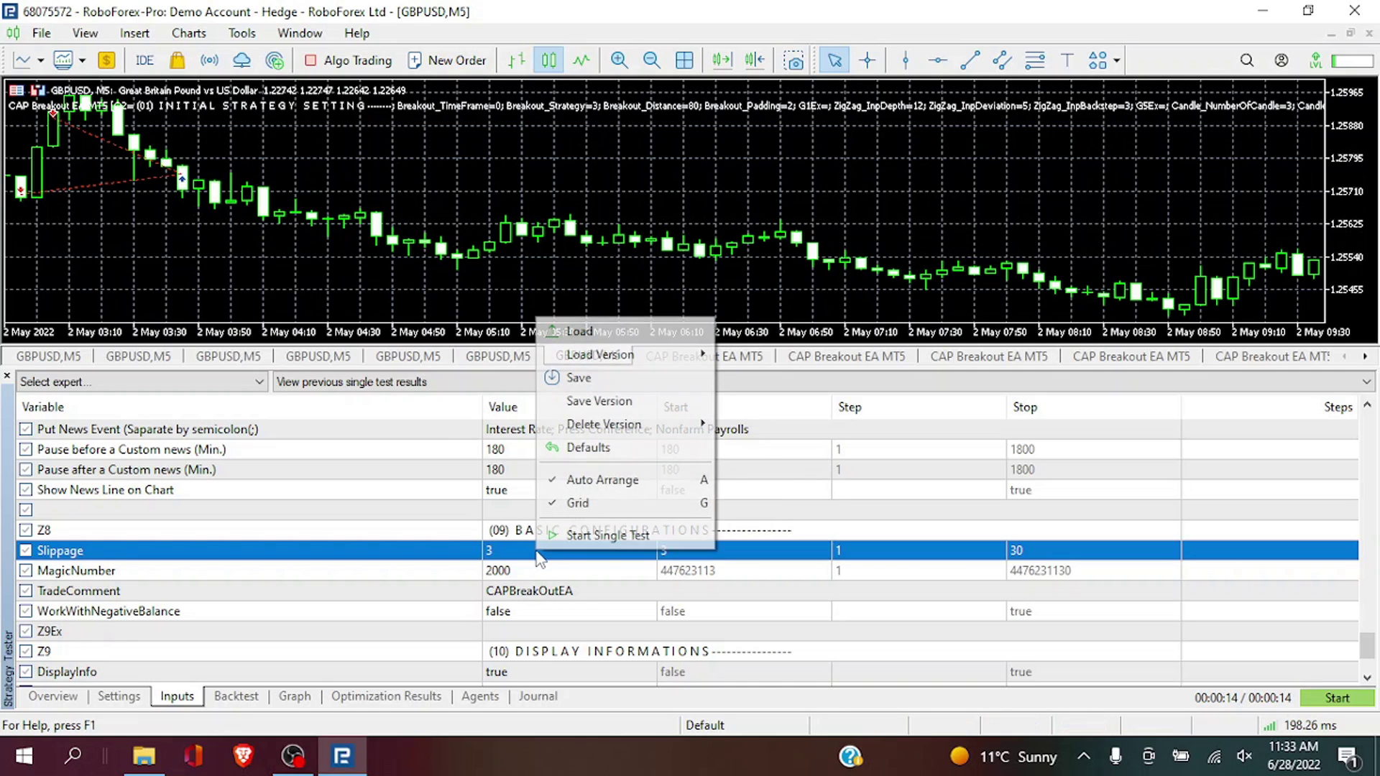
left_click(623, 375)
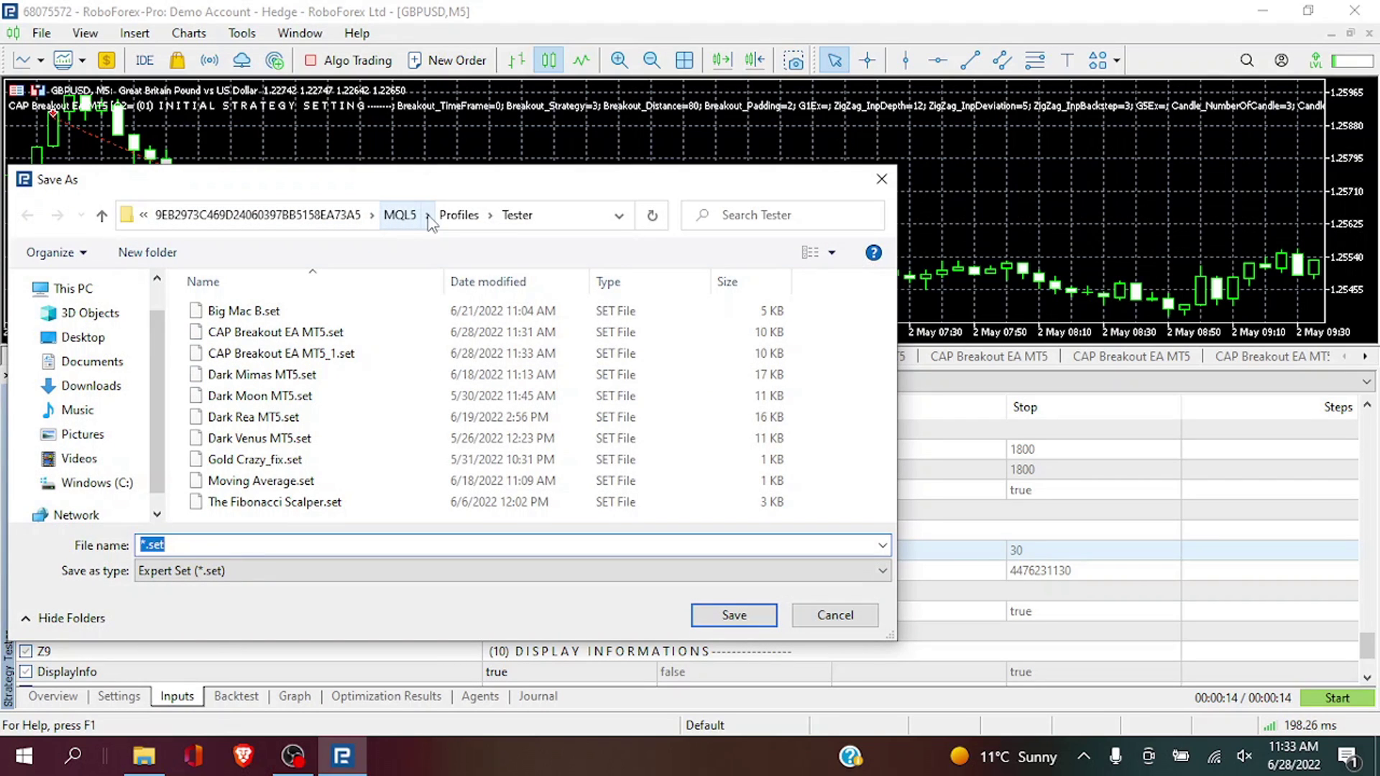
left_click(402, 215)
double_click(270, 310)
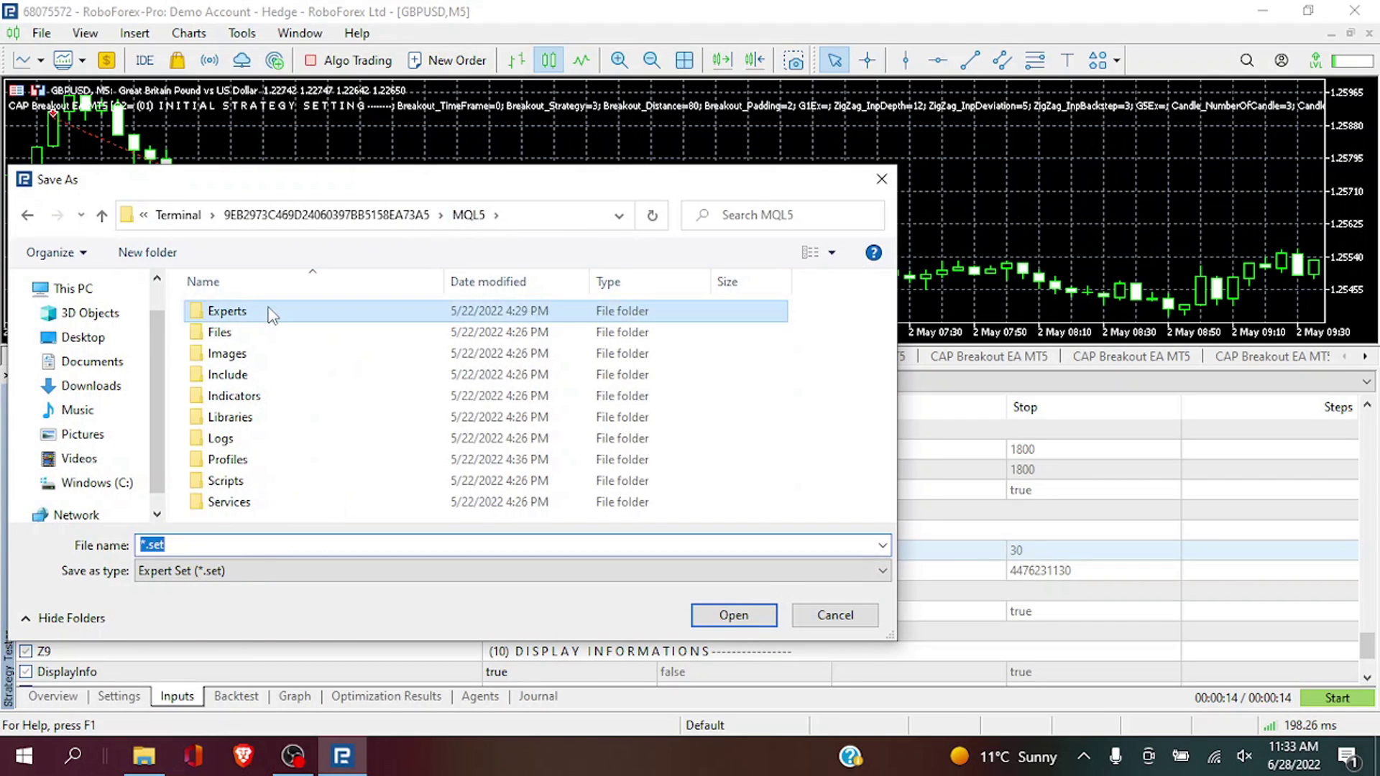
double_click(273, 312)
Step: Name the file CAP Breakout EA_2000.set and save it
left_click(292, 312)
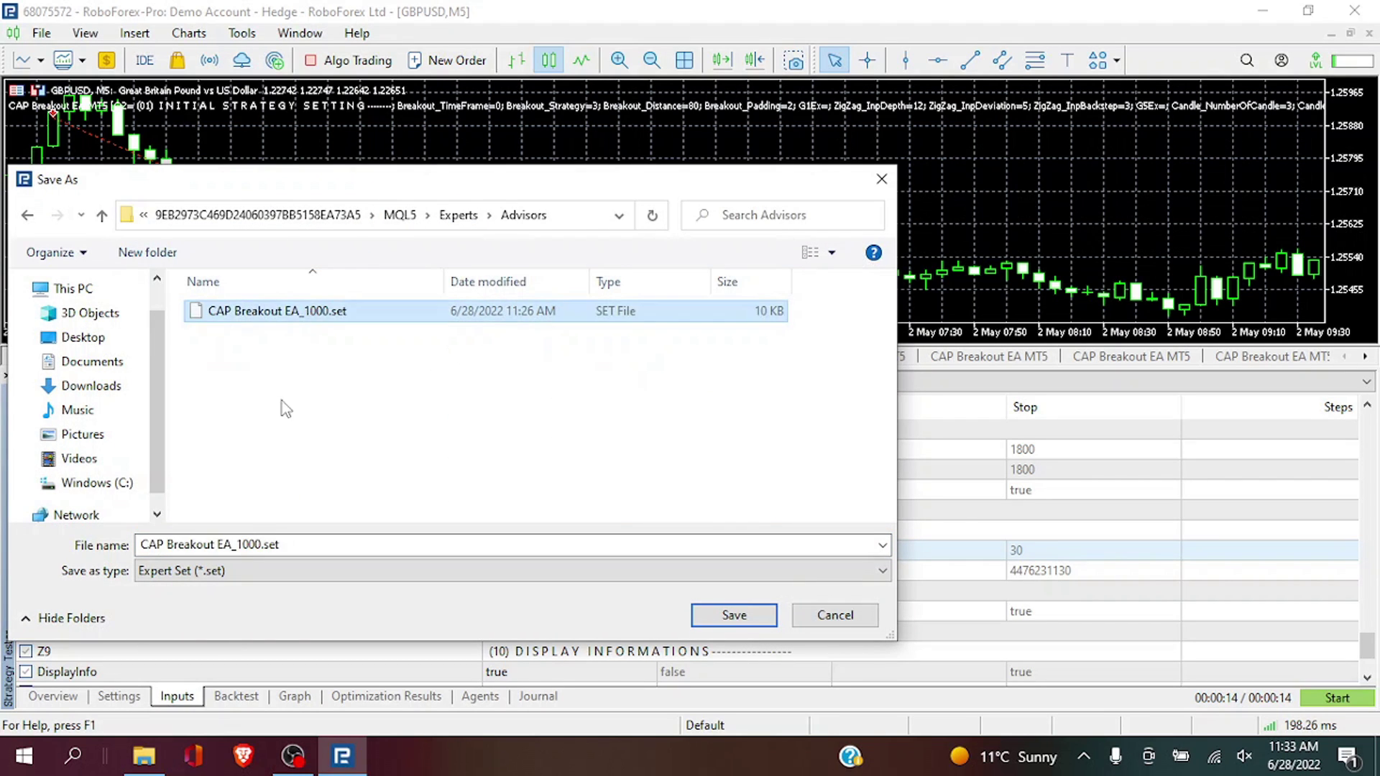
left_click(254, 544)
left_click(251, 544)
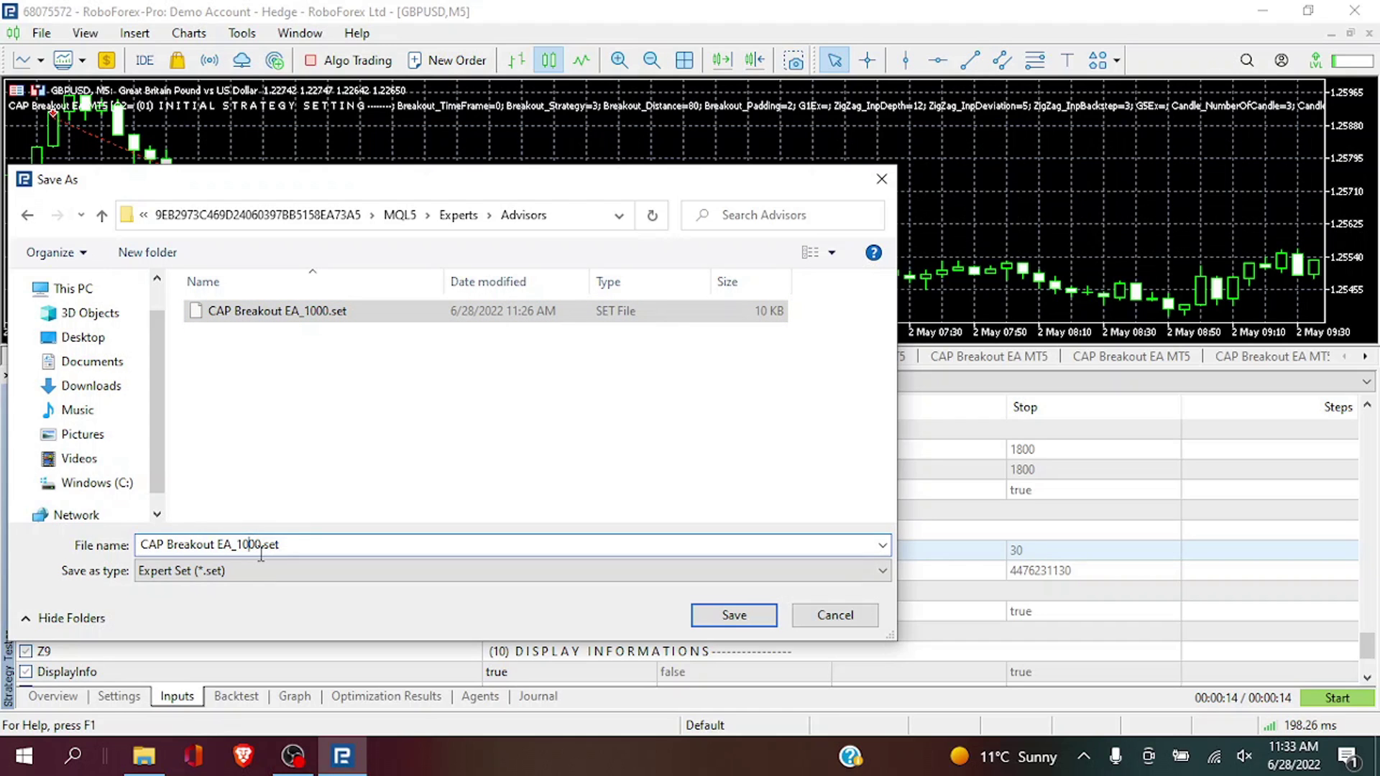
key("BackSpace")
type("2")
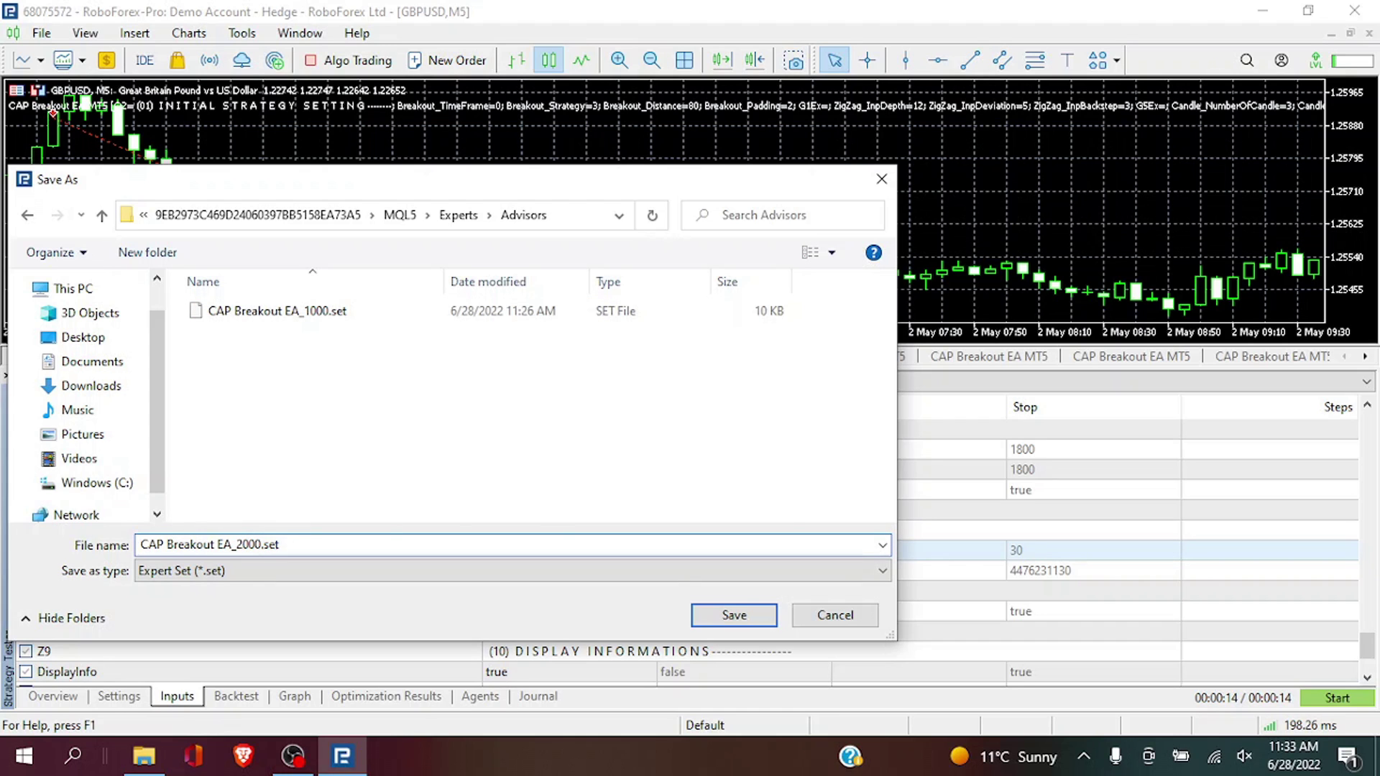
left_click(730, 613)
left_click(723, 618)
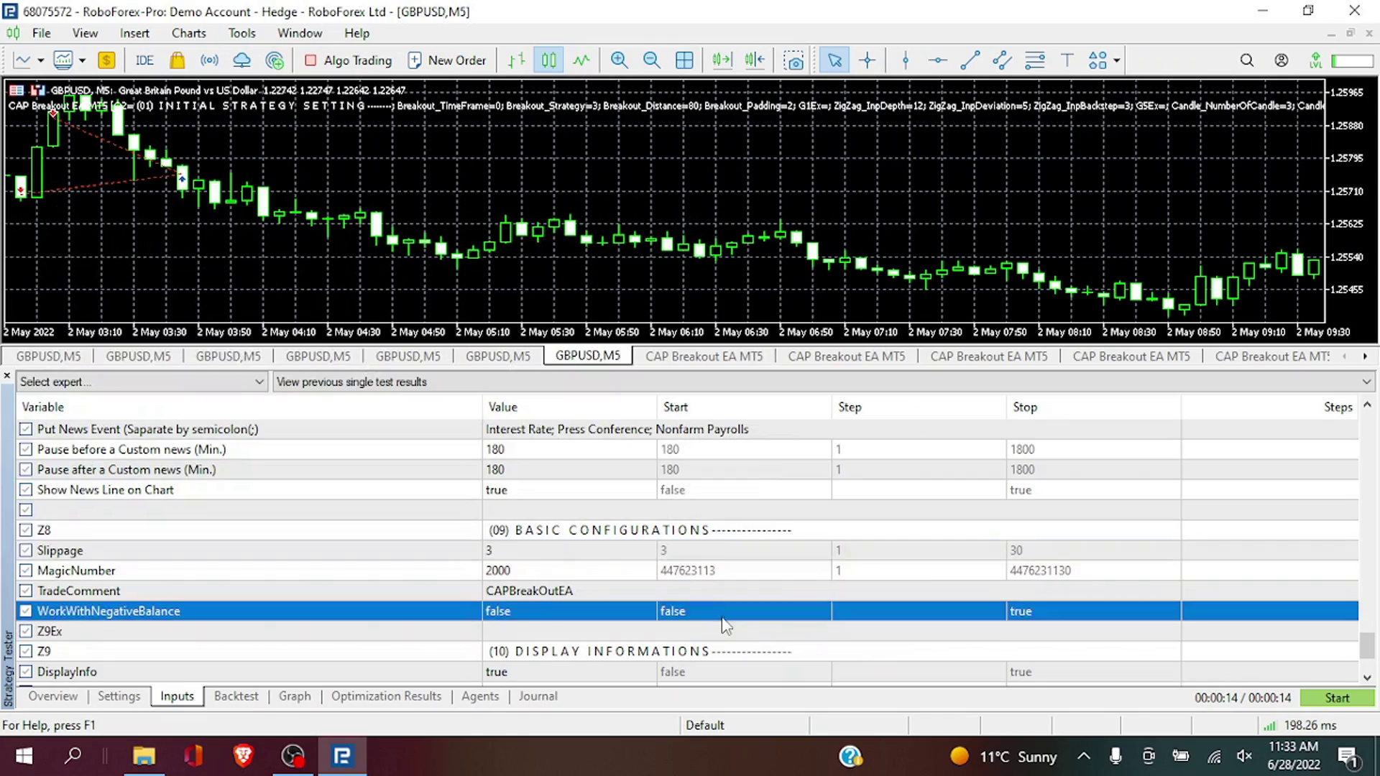